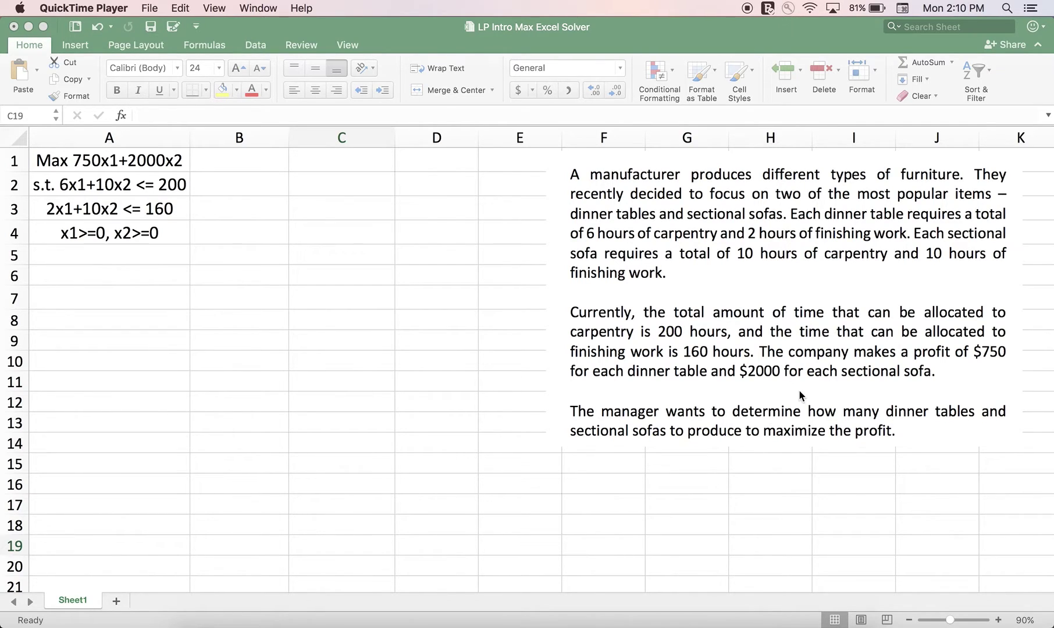
Examine the objective function, the two constraints and the non-negativity conditions in cells A1 to A4.
left_click(105, 160)
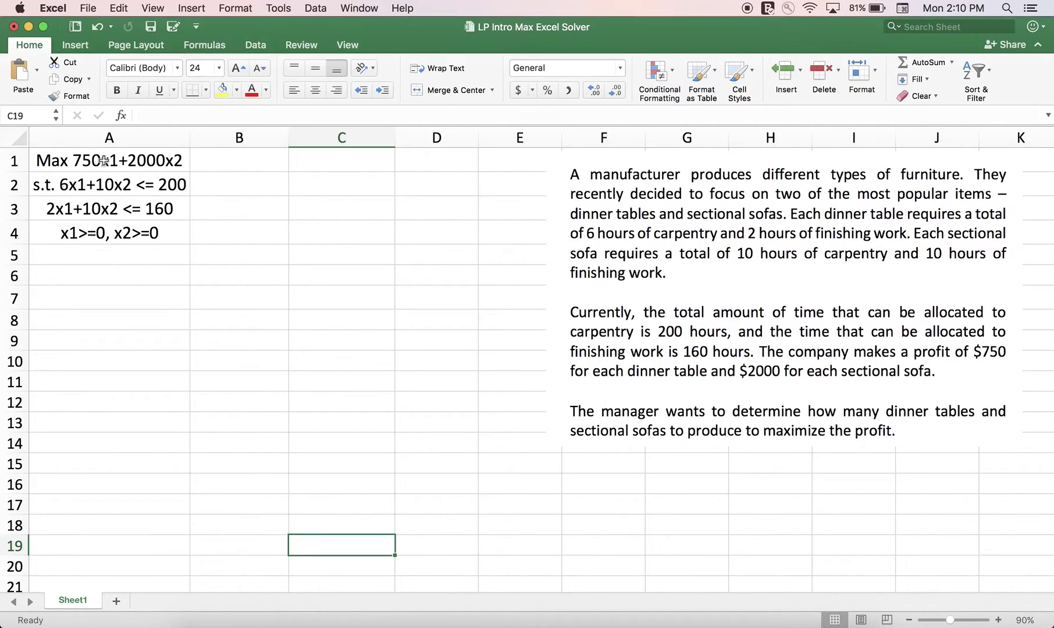
left_click(140, 161)
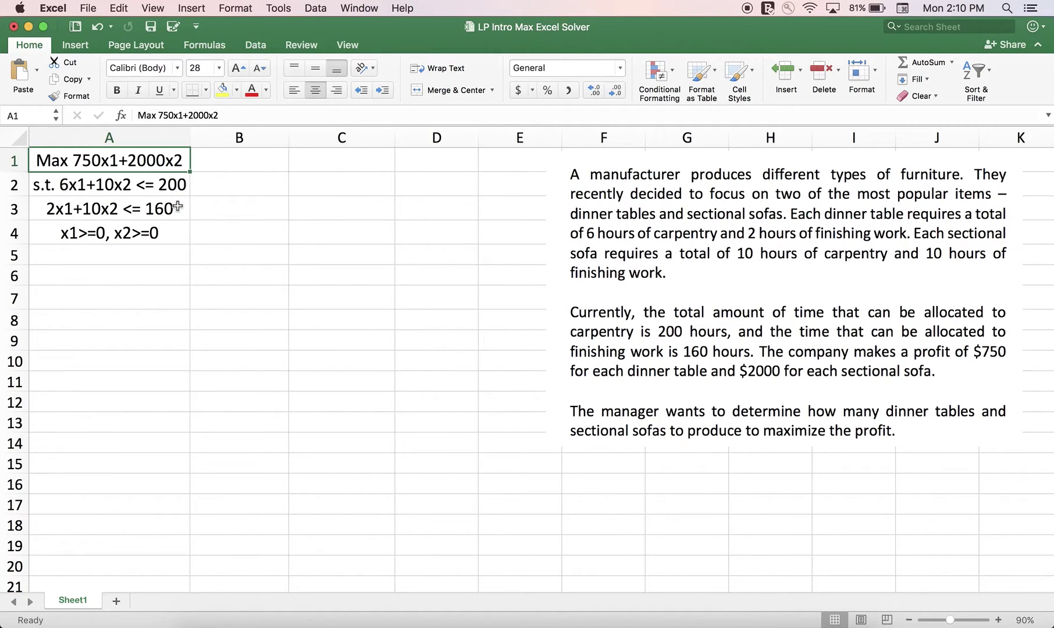
left_click(145, 186)
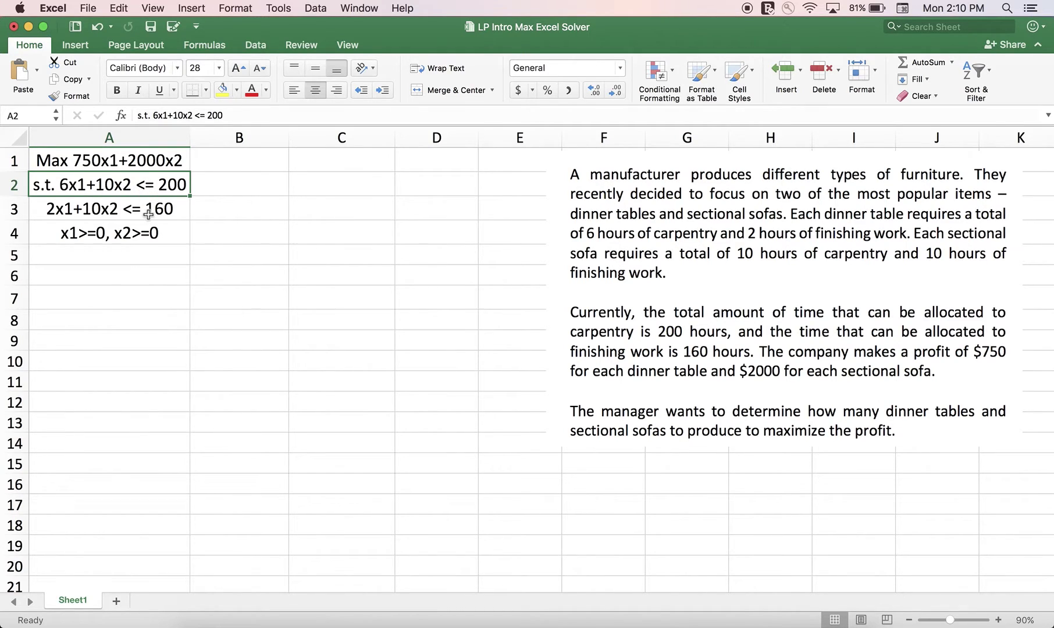
left_click(147, 209)
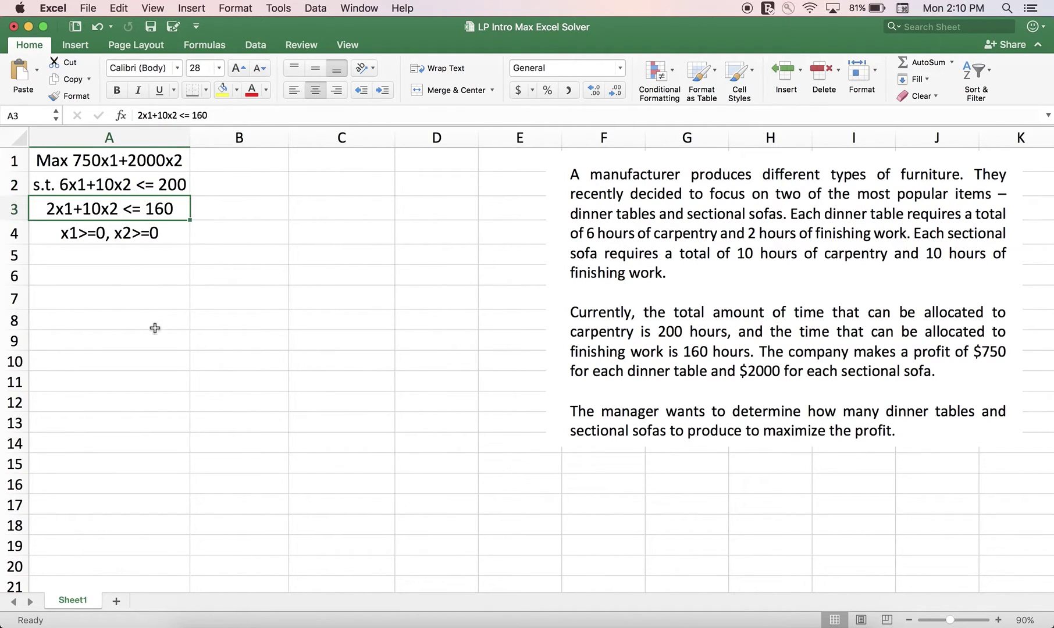
left_click(156, 237)
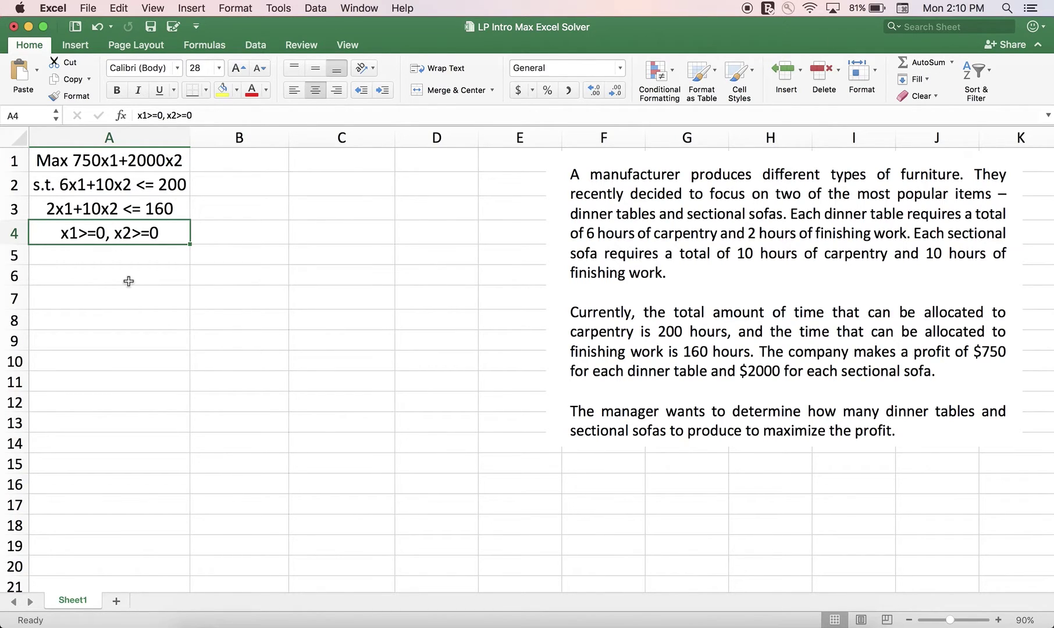
Shrink the problem-description picture and move it over columns G to K, leaving cell A7 selected.
left_click(695, 314)
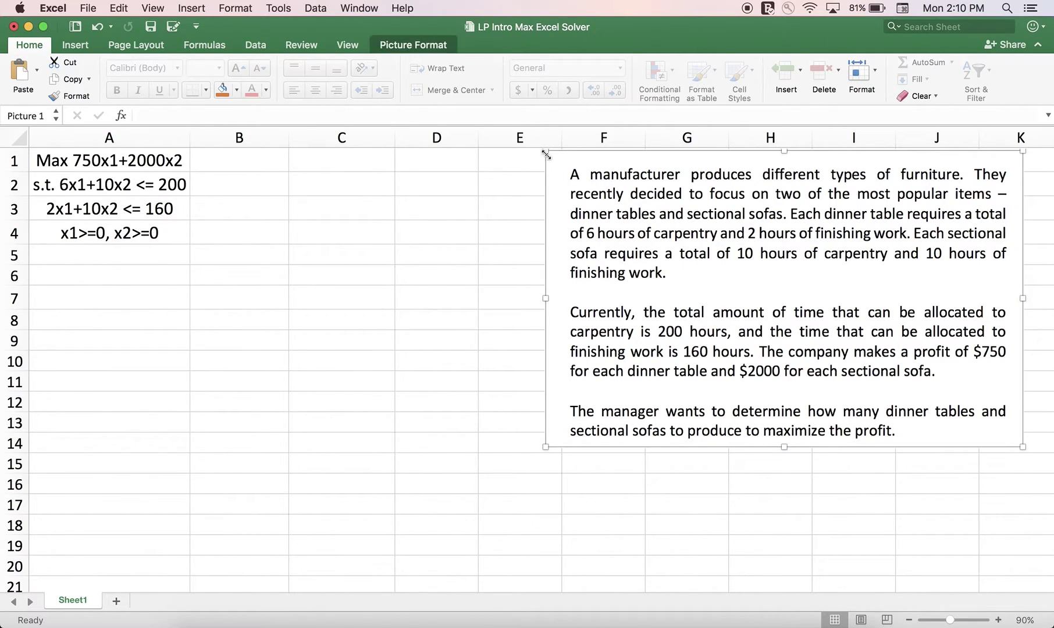
left_click_drag(546, 155, 657, 216)
left_click_drag(821, 294, 844, 226)
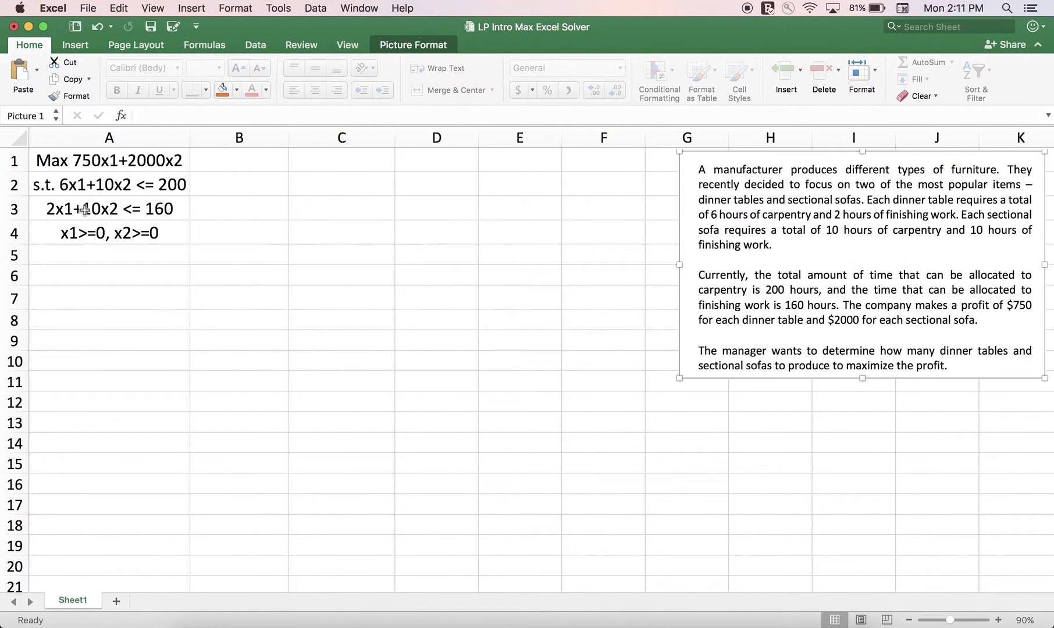
left_click(97, 314)
left_click(104, 299)
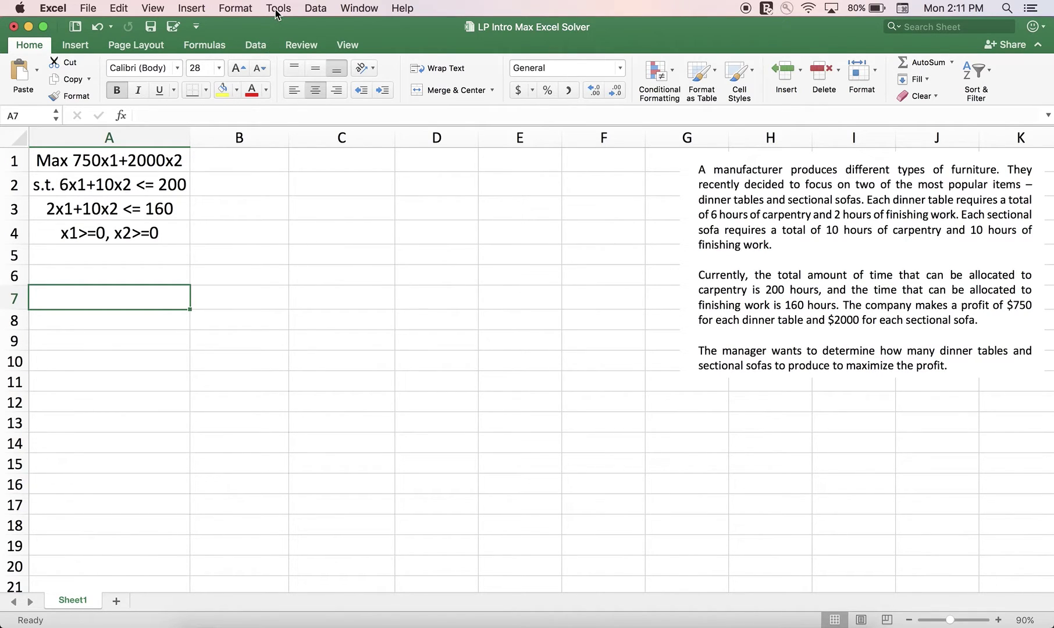
Check that the Solver command is available and that Analysis ToolPak and Solver Add-In are enabled among the add-ins.
left_click(256, 46)
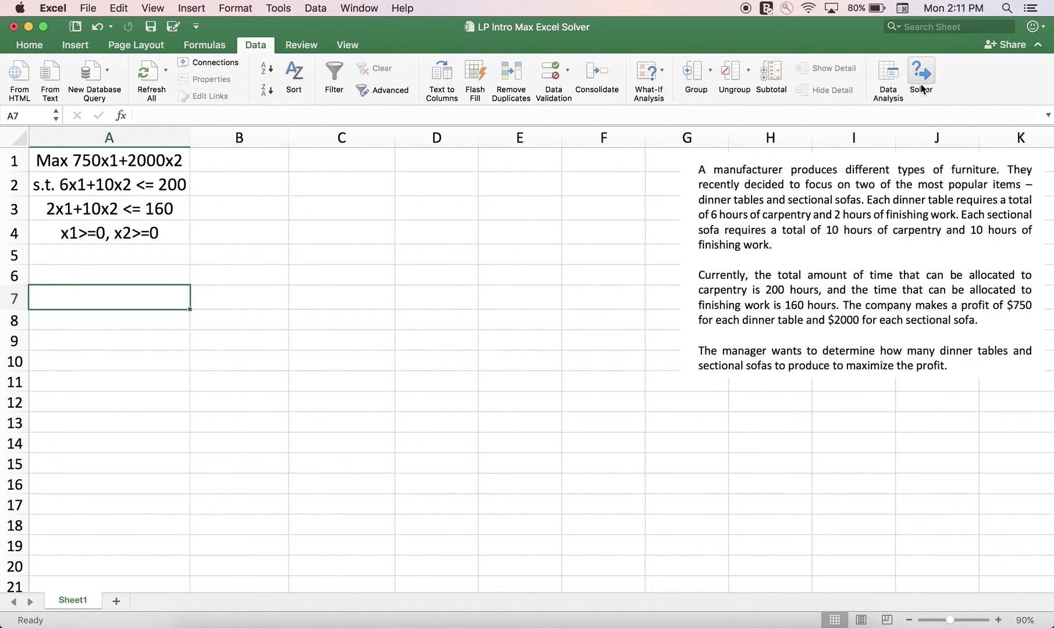
left_click(264, 52)
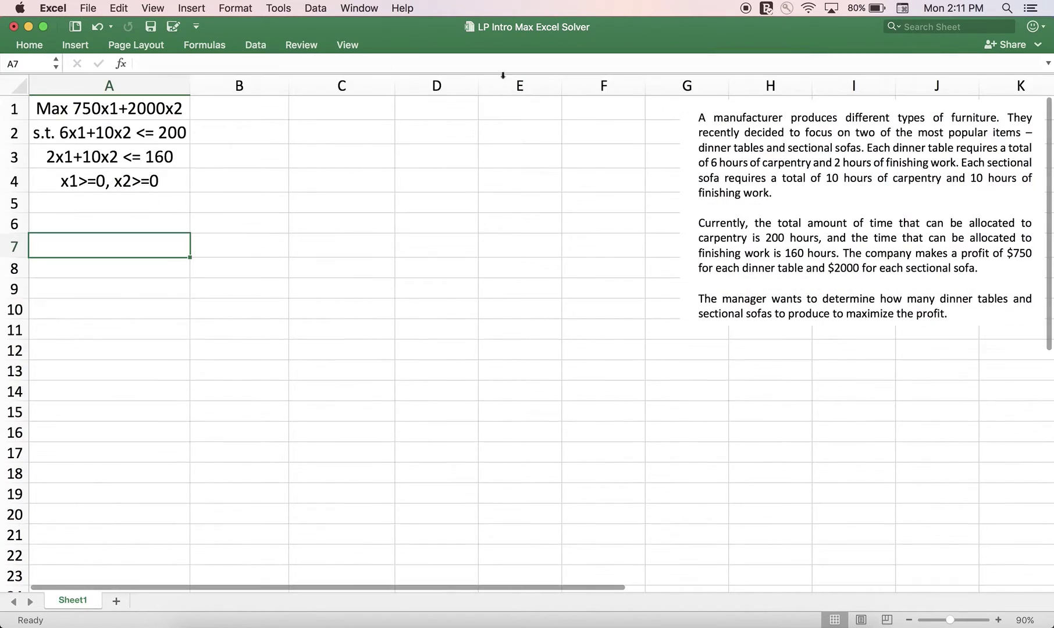
left_click(257, 51)
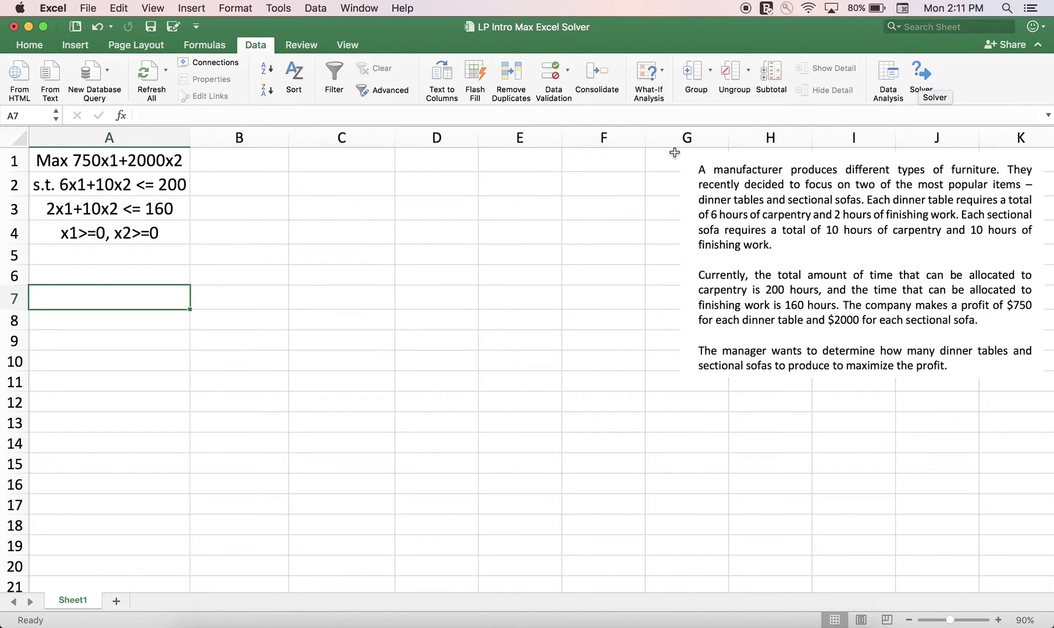
left_click(276, 10)
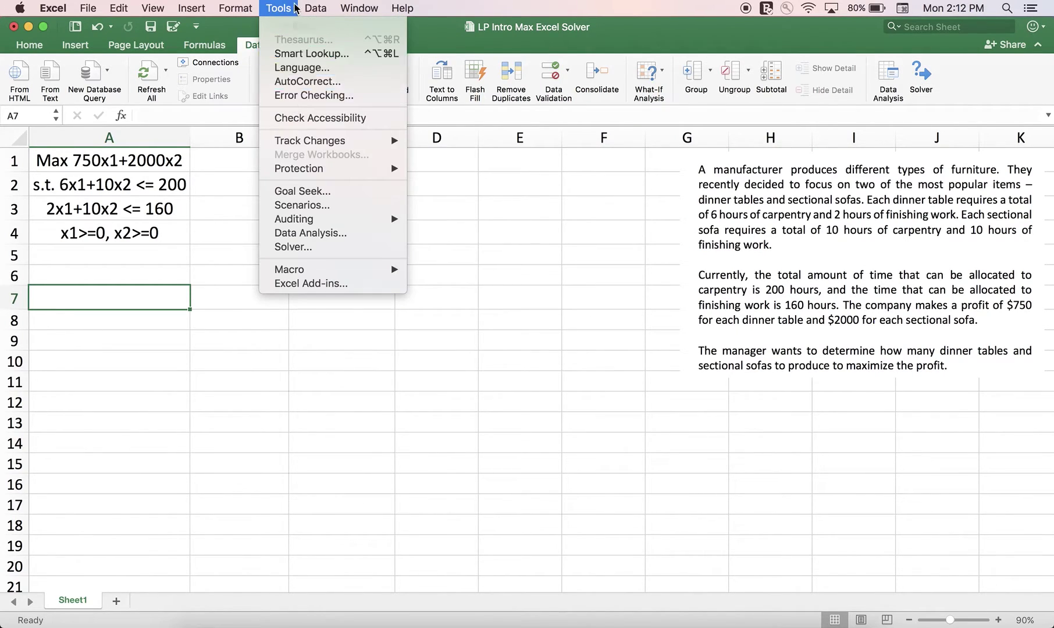
left_click(356, 285)
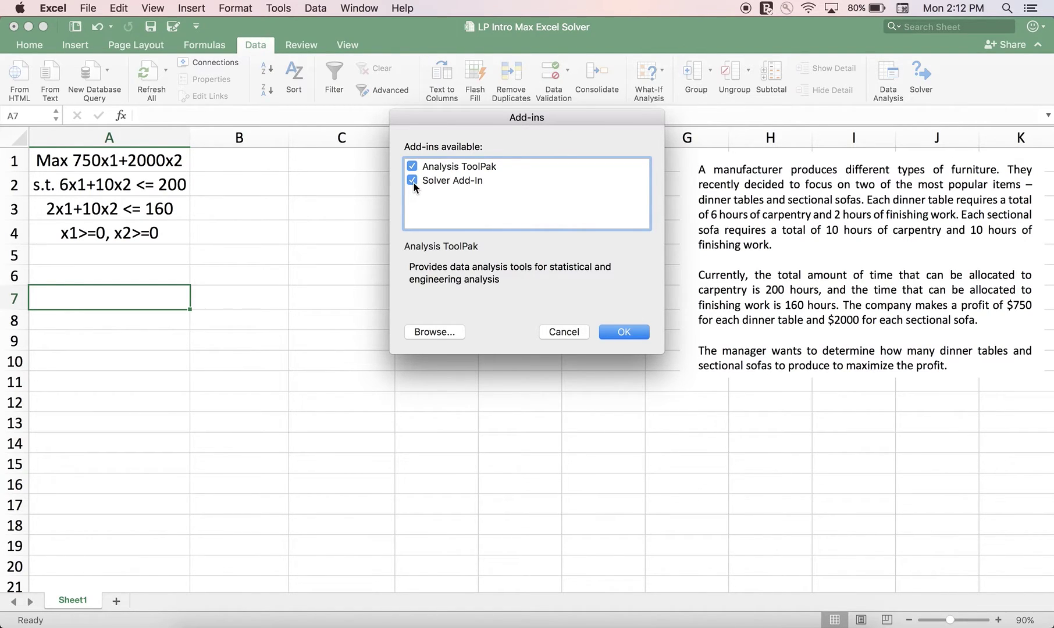
left_click(625, 332)
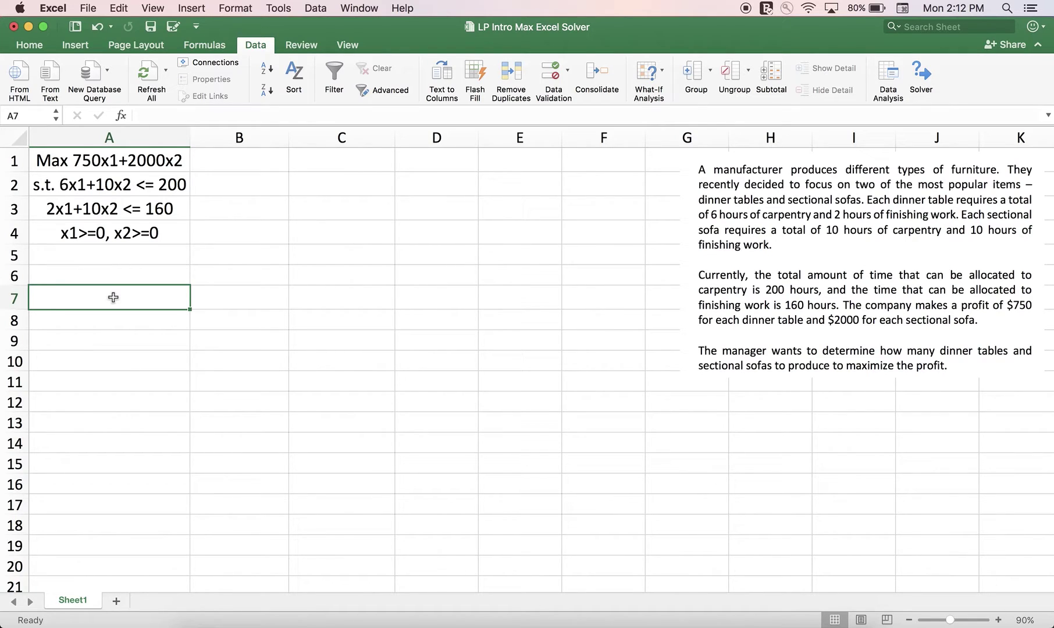
Enter the heading "Parameters" in A7 with the row labels "Carpentry" in A8 and "Finishing" in A9.
type("P")
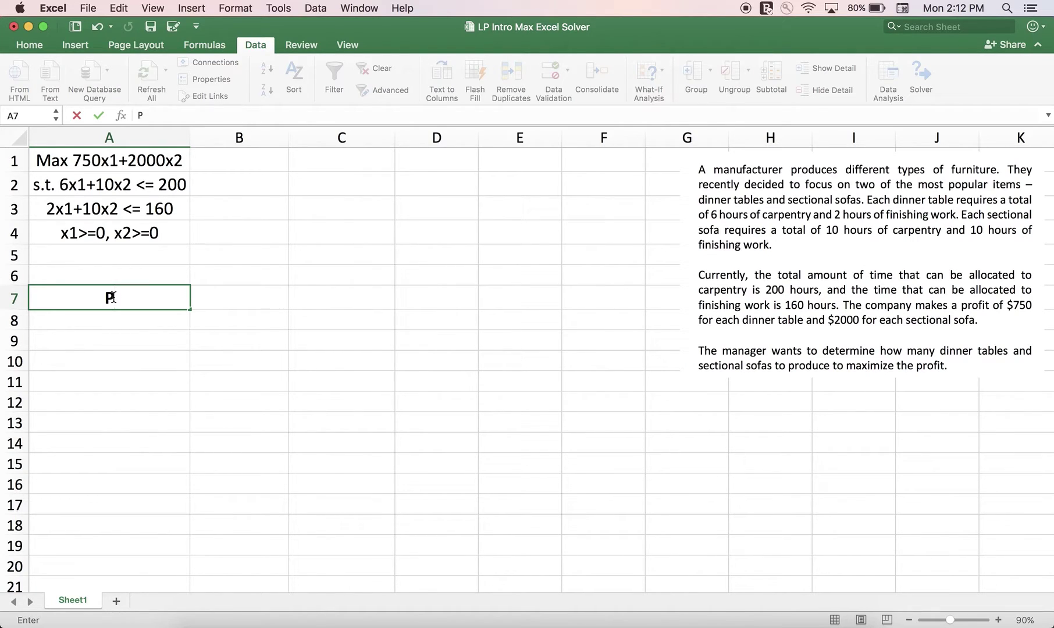
type("arameters")
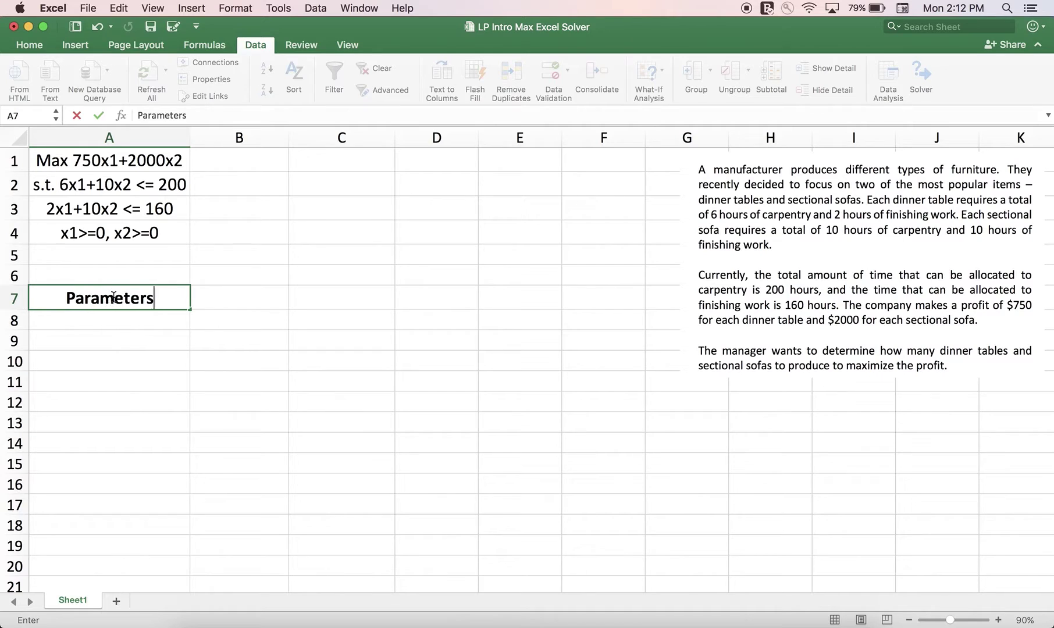
key("Return")
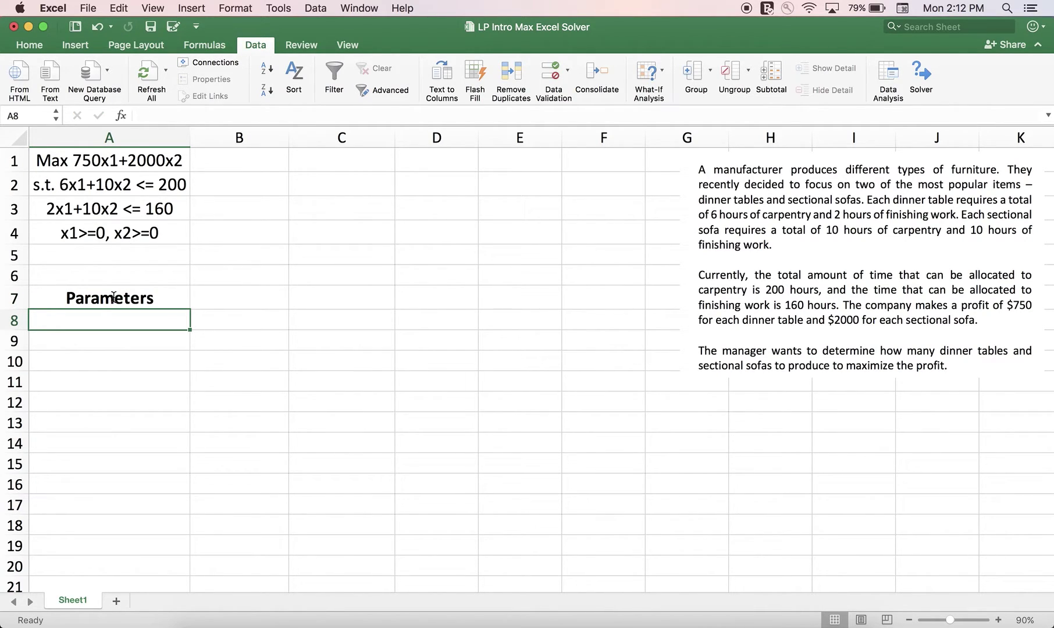
left_click(113, 296)
key("Down")
type("Carpentry")
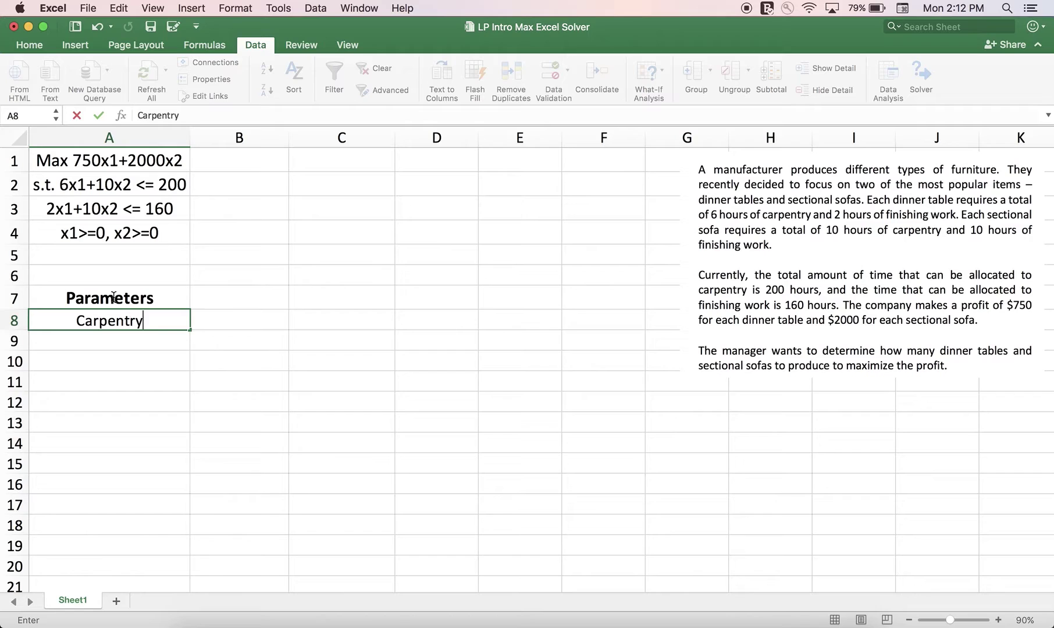
key("Return")
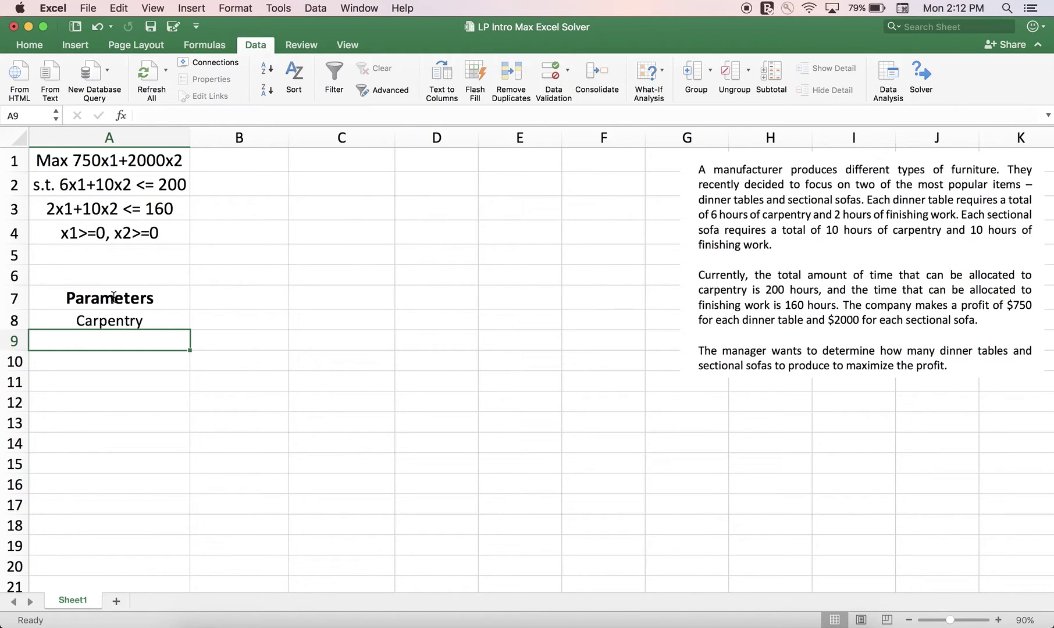
type("Finis")
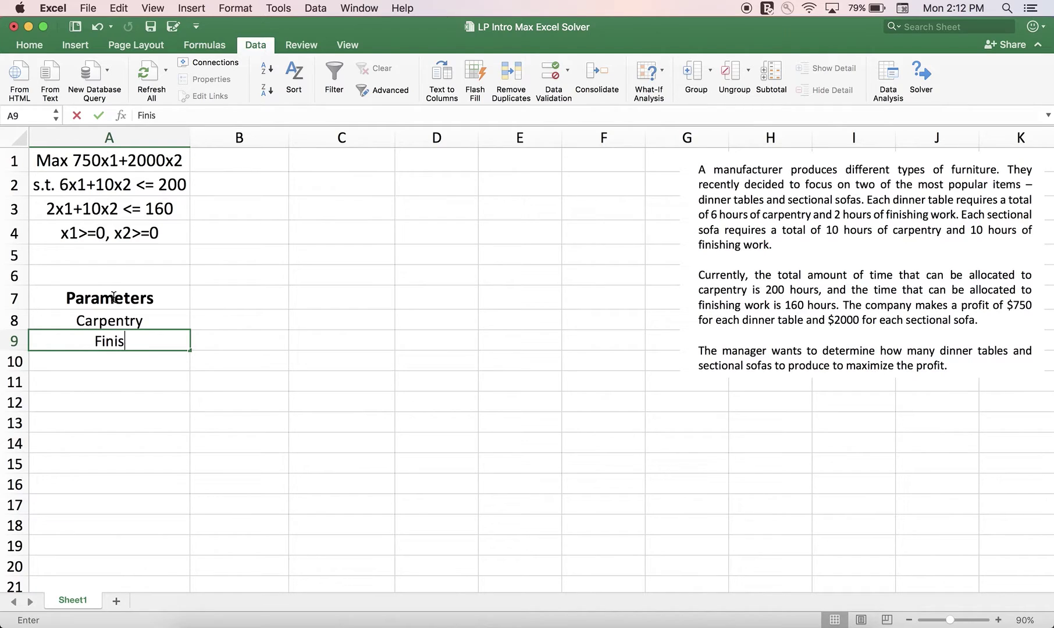
type("hing")
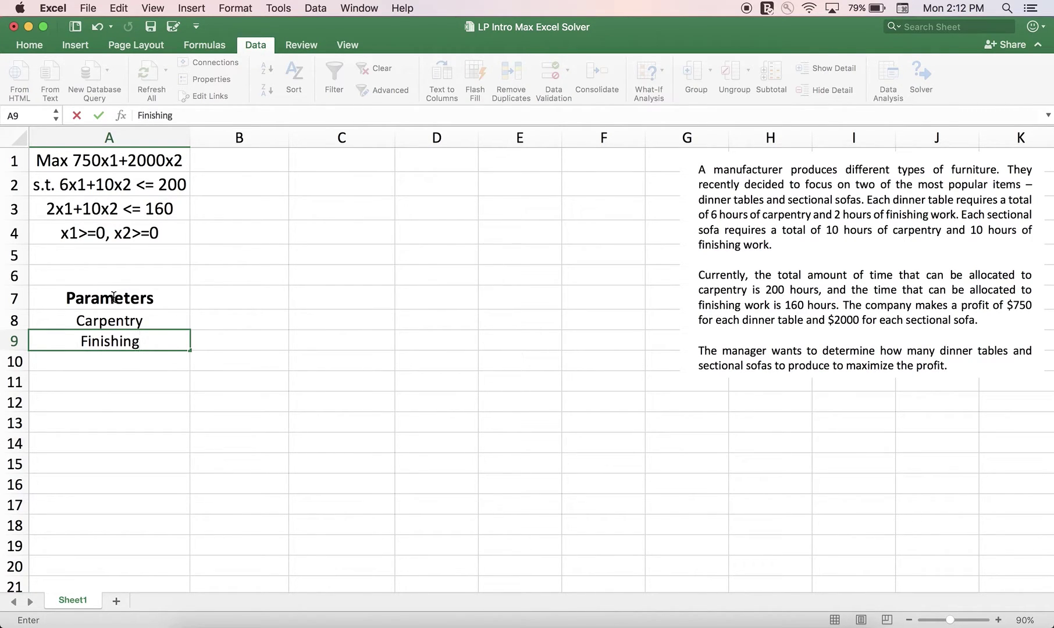
Enter the variable headings "x1" in B7 and "x2" in C7 beside the Parameters heading.
key("Up")
key("Up")
key("Right")
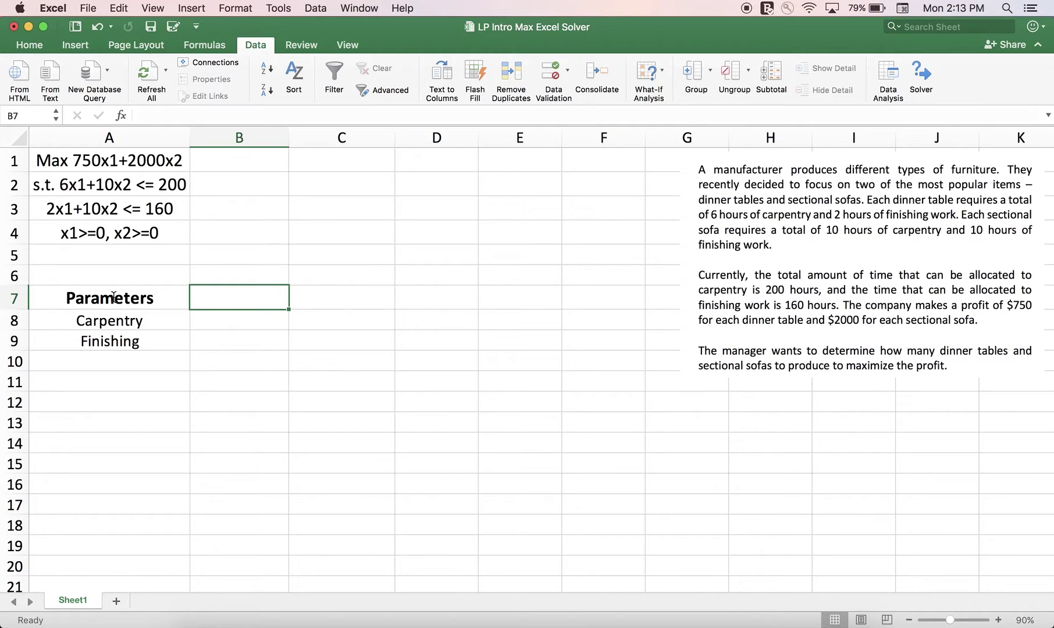
type("x1")
key("Tab")
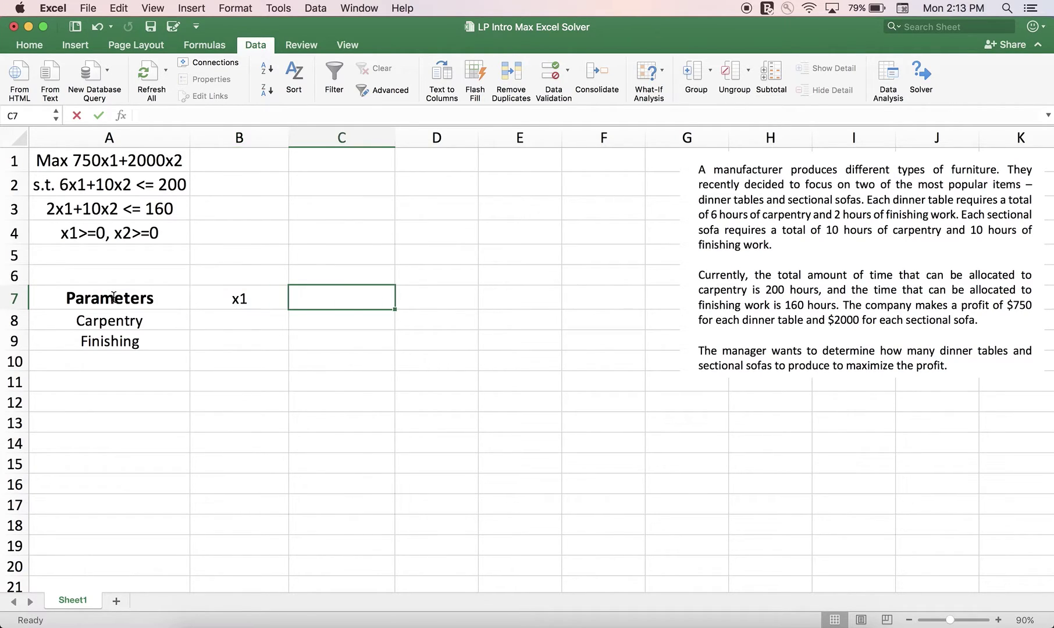
type("x2")
key("Tab")
Label the variable columns "Dinner Tables" in B6 and "Sectional Sofas" in C6.
key("Up")
key("Left")
key("Left")
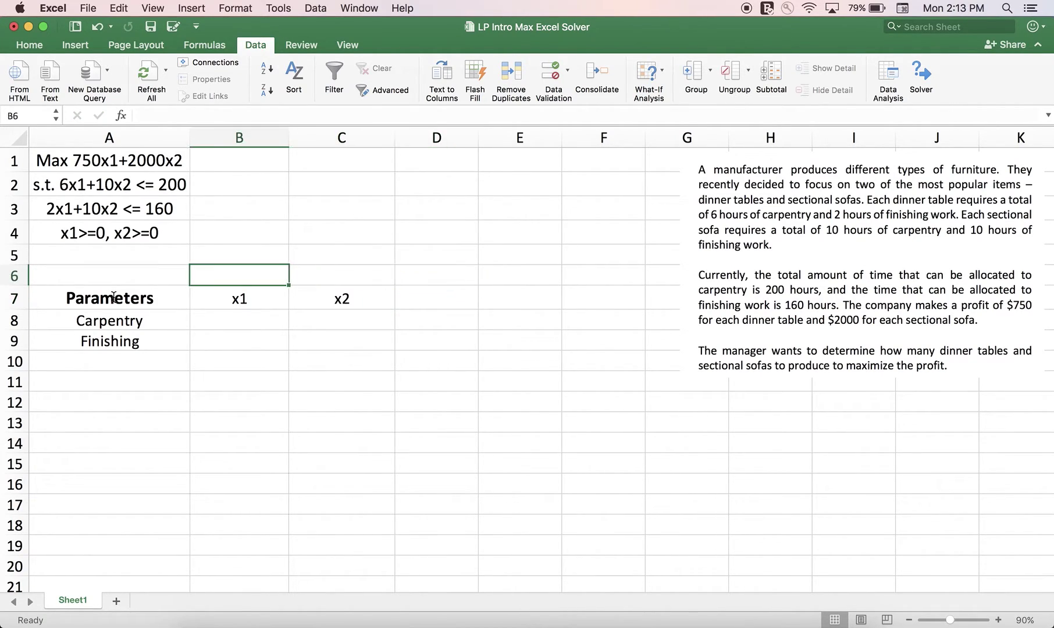
type("Dinner")
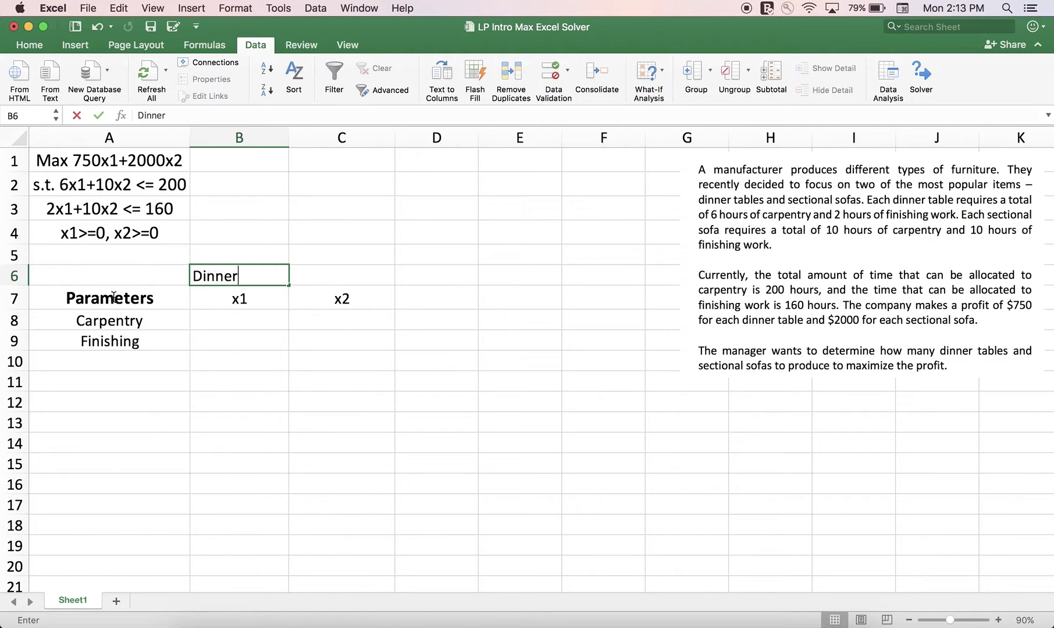
type(" Tables")
key("Tab")
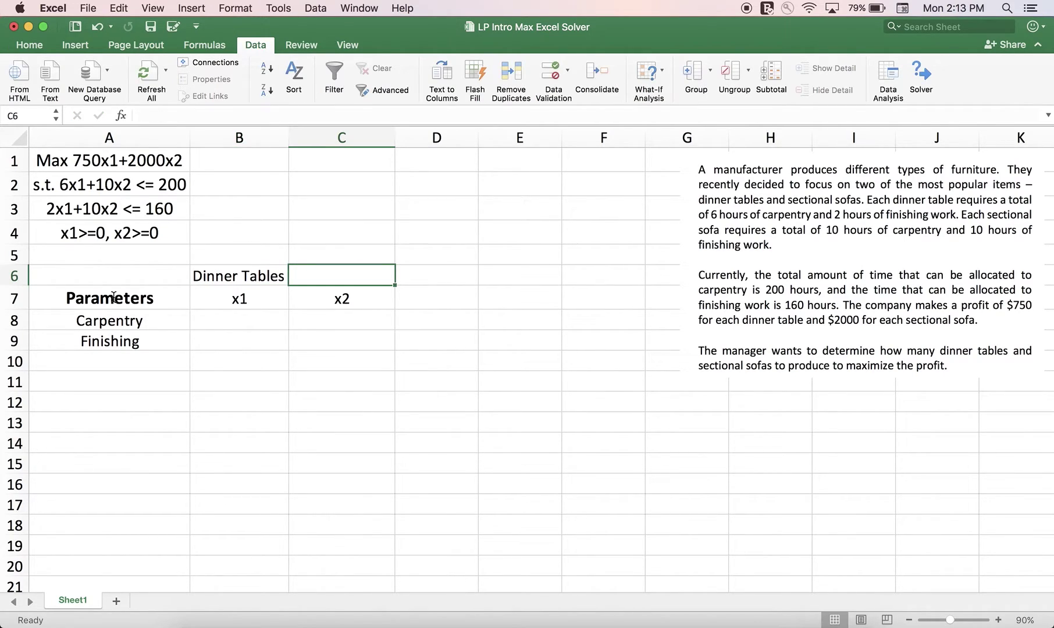
type("Sectional")
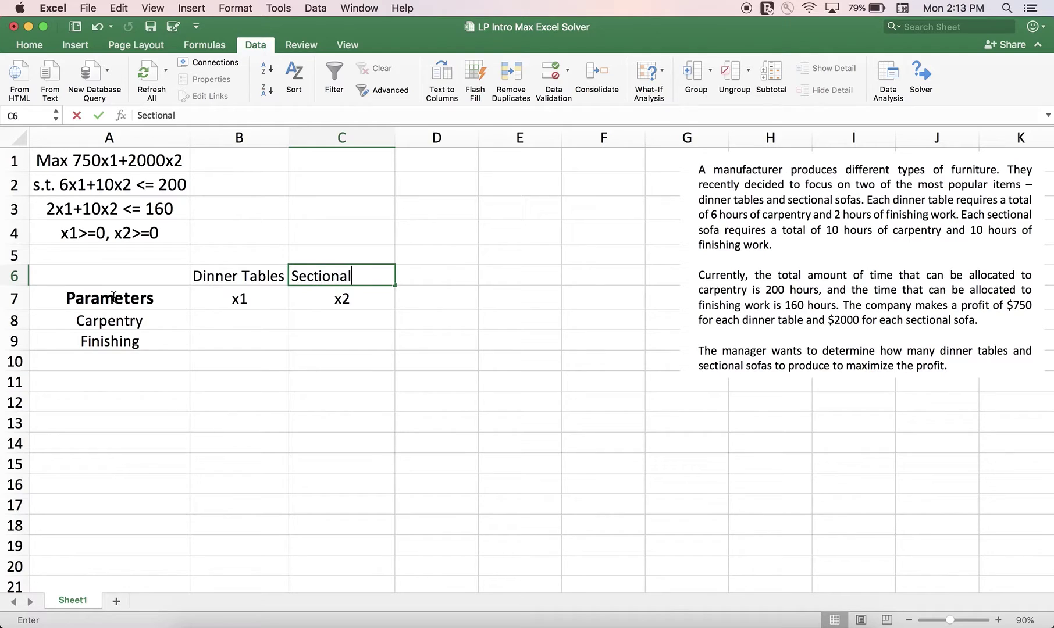
type(" Sofas")
key("Return")
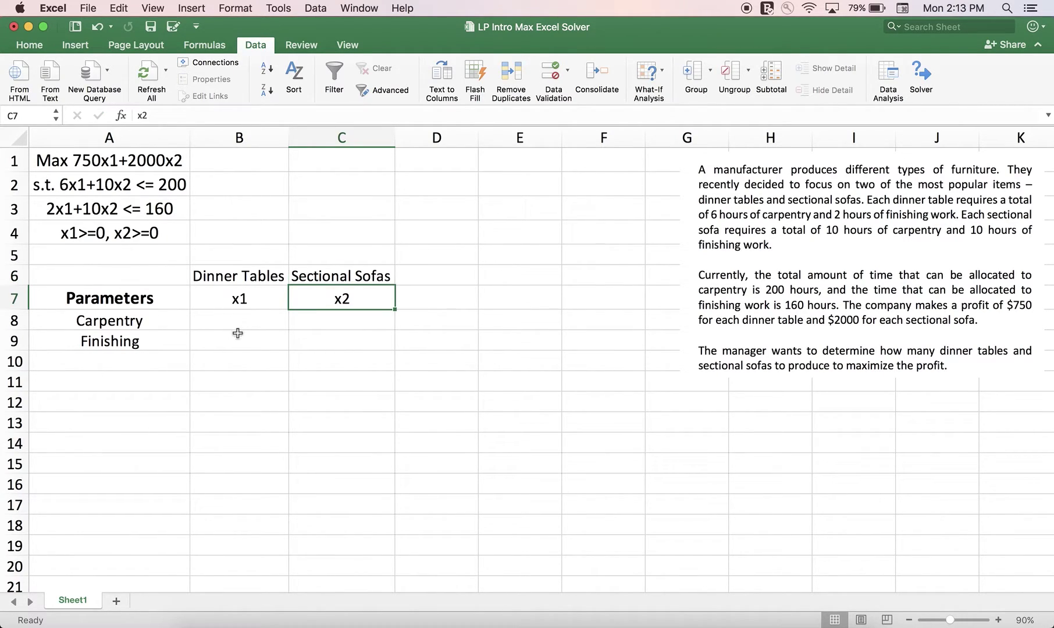
Enter 6 in B8 as the carpentry hours per dinner table.
left_click(219, 318)
left_click_drag(219, 318, 240, 321)
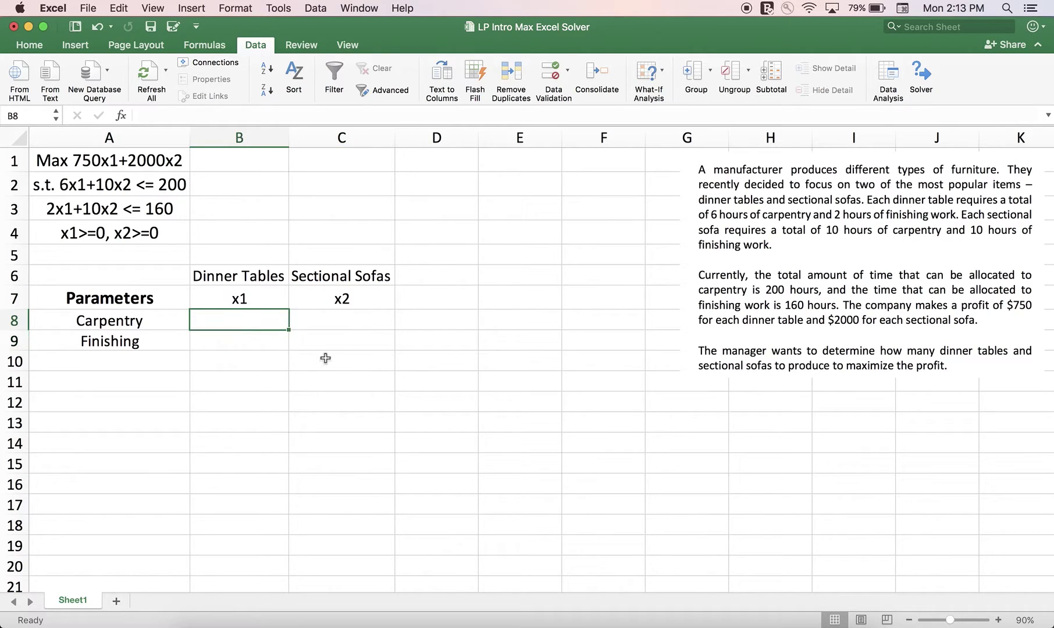
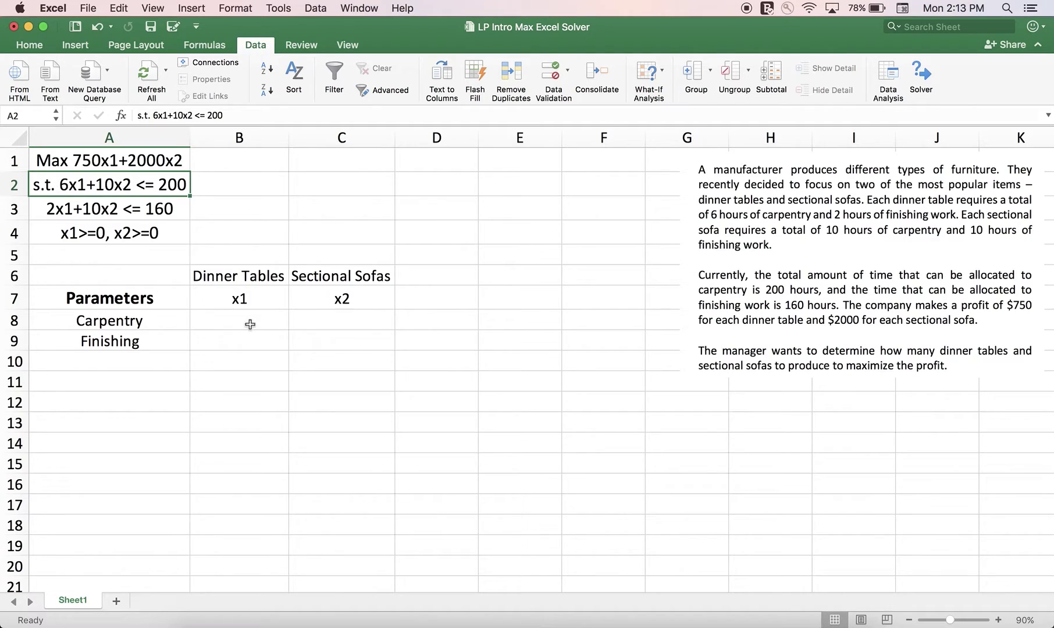
type("6")
key("Return")
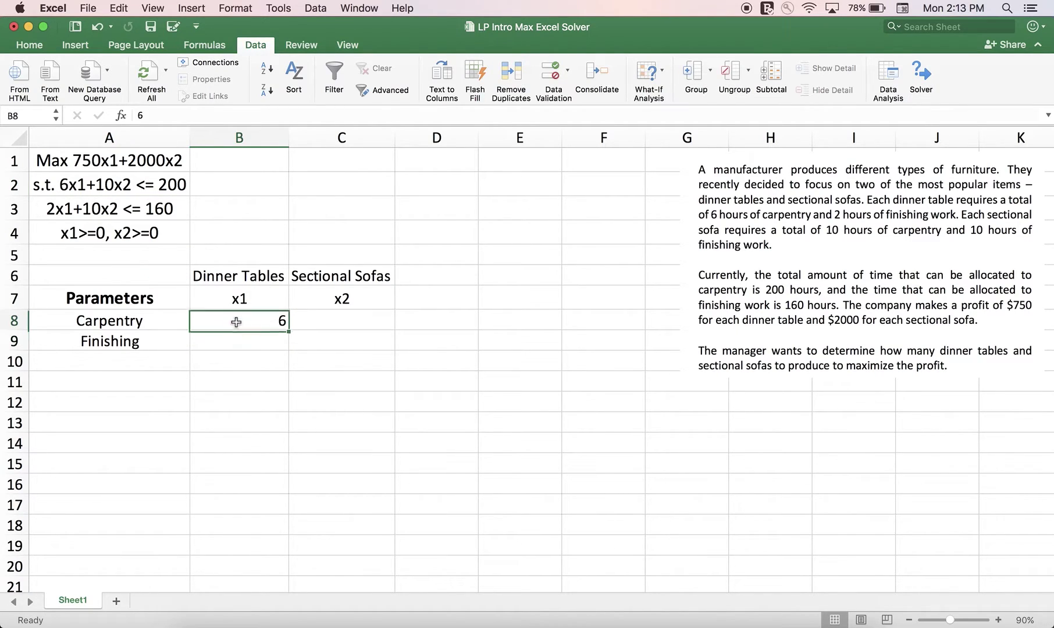
Center the contents of cells B7 to D9 horizontally.
left_click_drag(220, 325, 326, 343)
left_click_drag(217, 299, 448, 341)
left_click(29, 45)
left_click(314, 90)
left_click(314, 89)
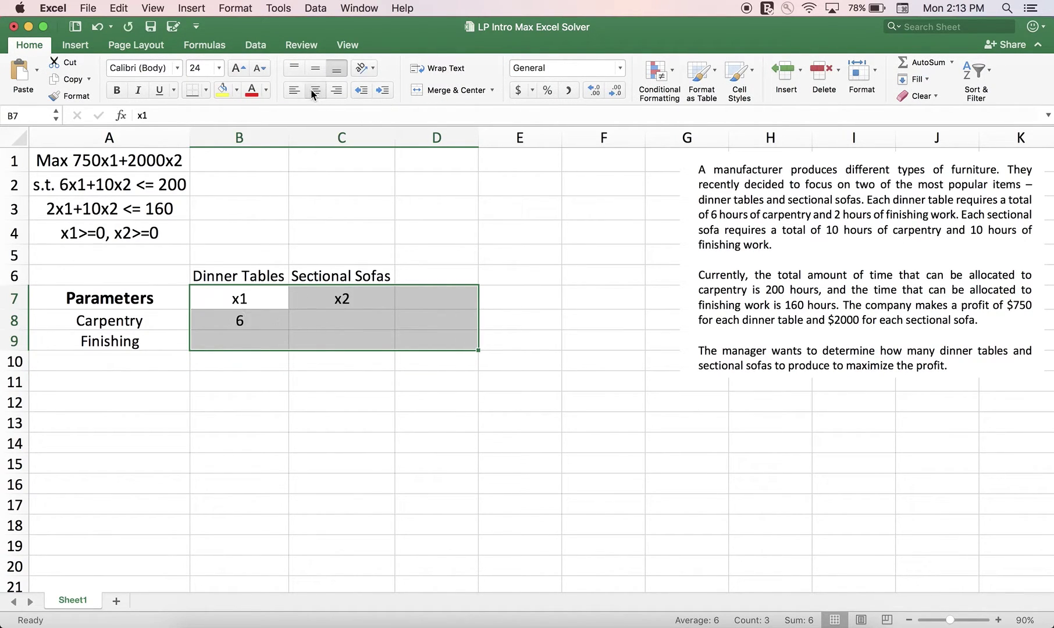
Enter 10 in C8 as the carpentry hours per sectional sofa.
left_click(252, 315)
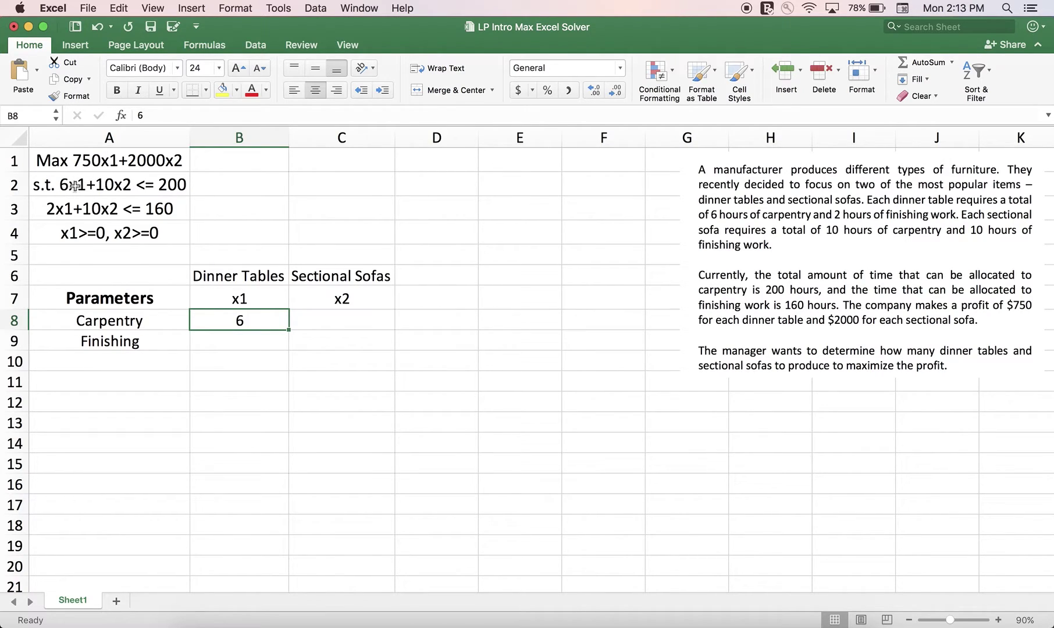
left_click(340, 320)
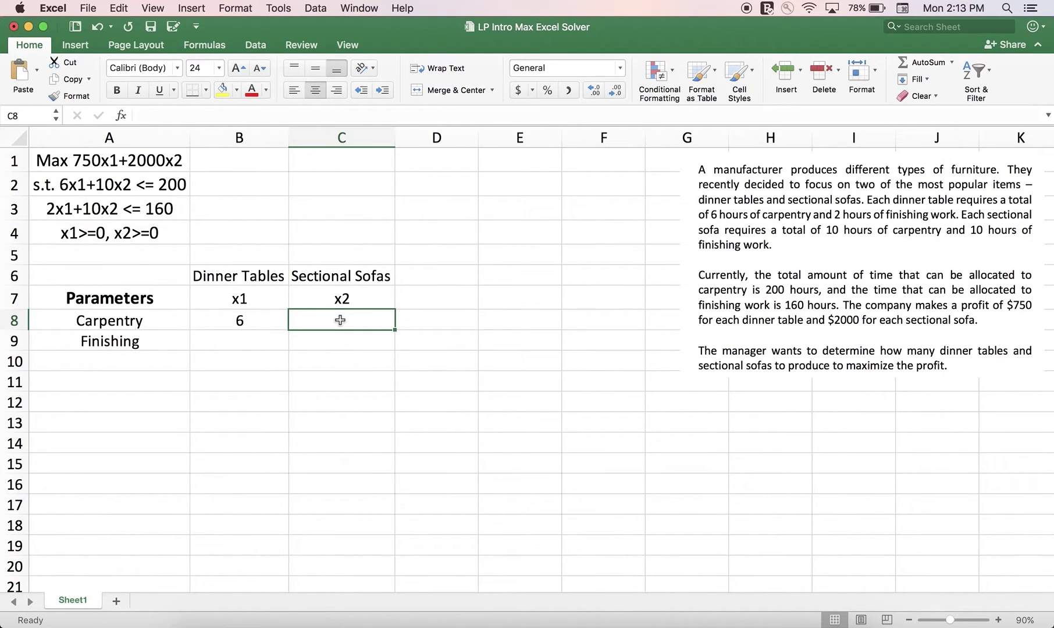
type("10")
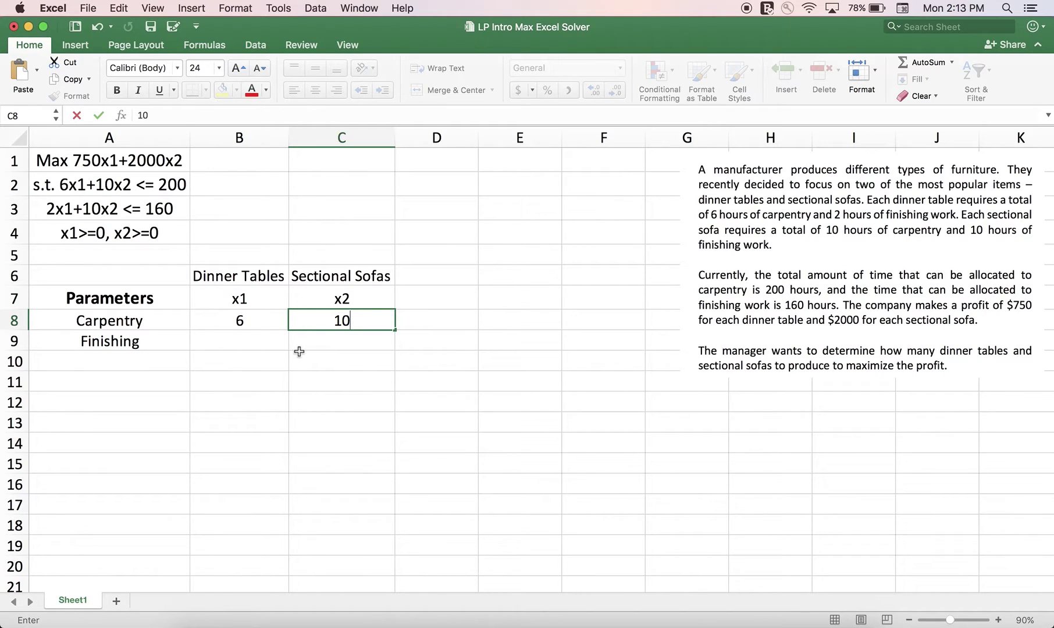
left_click(247, 322)
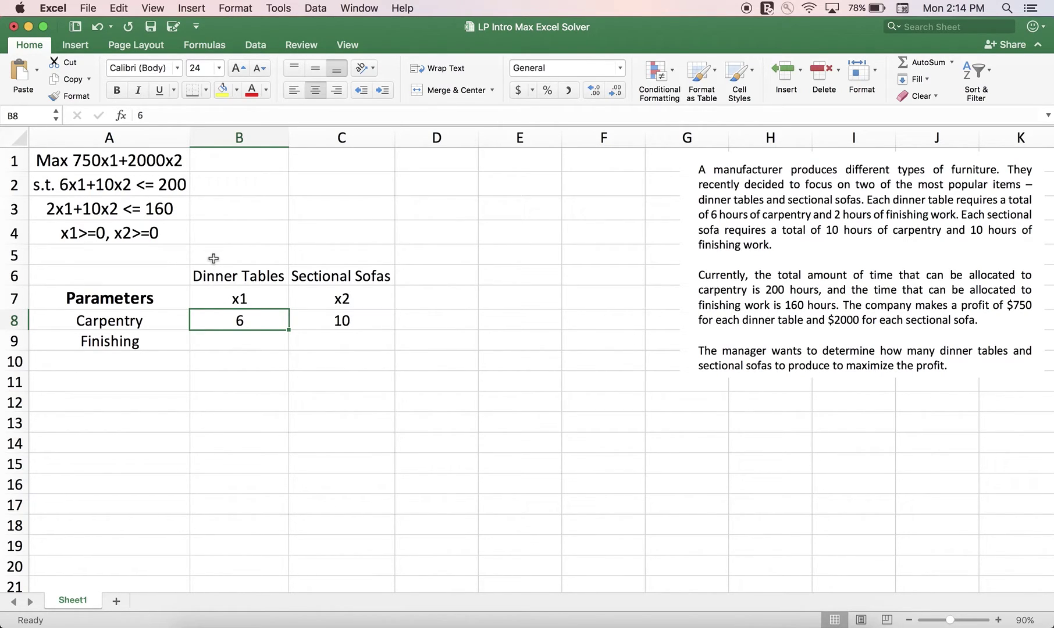
Copy the Carpentry label to B2 and the Finishing label to B3 beside their matching constraints.
left_click(84, 321)
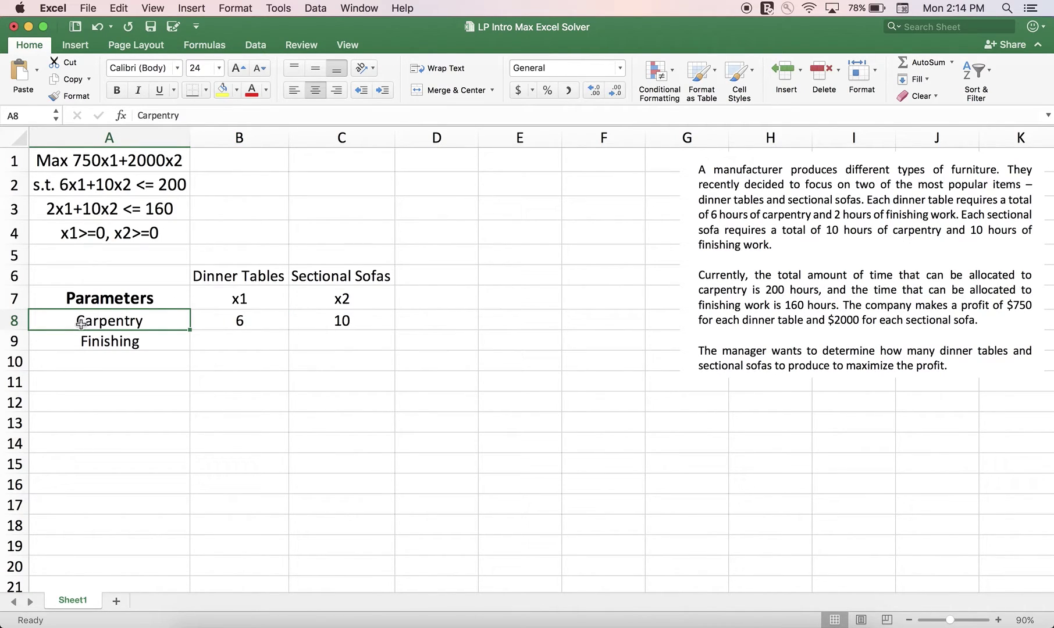
key("super+c")
left_click(230, 183)
key("super+v")
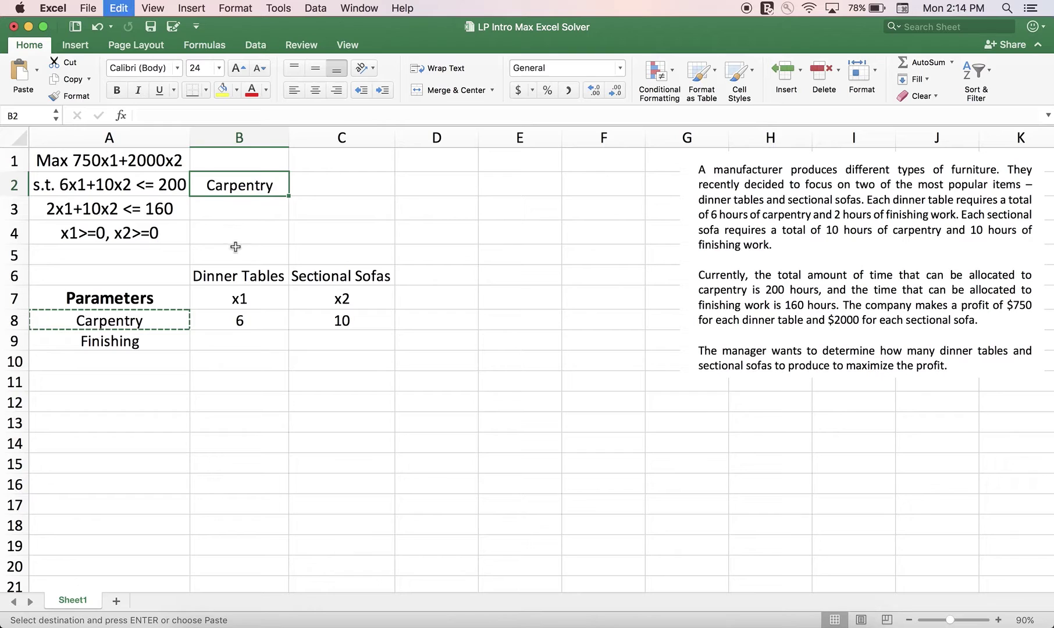
left_click(117, 347)
key("super+c")
left_click(228, 210)
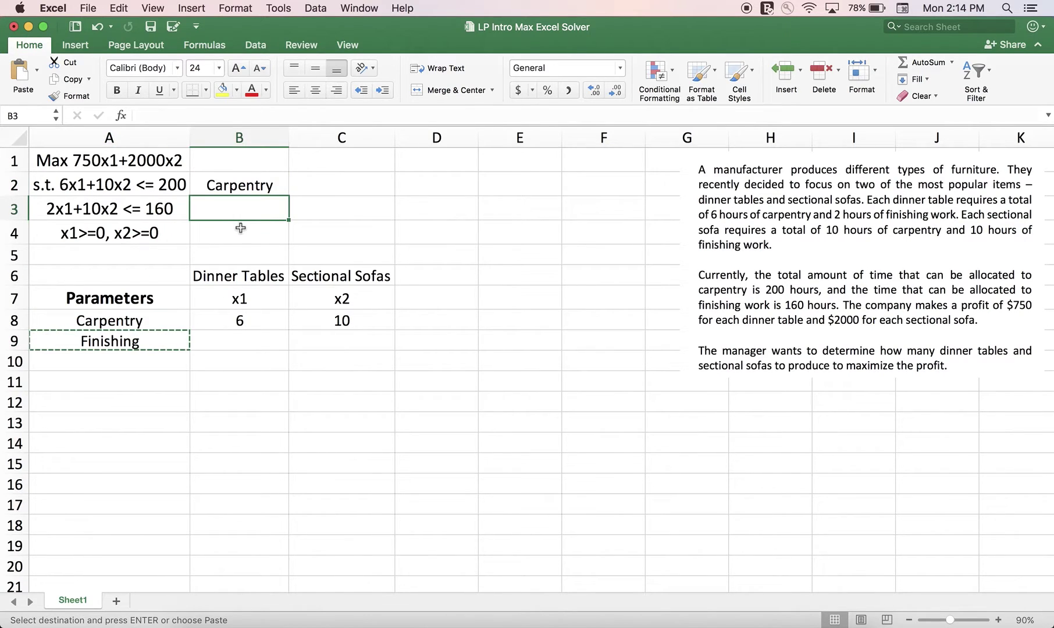
key("super+v")
Label the nonnegativity constraint "sign restriction" in B4 and widen column B slightly to fit it.
left_click(240, 238)
type("sig")
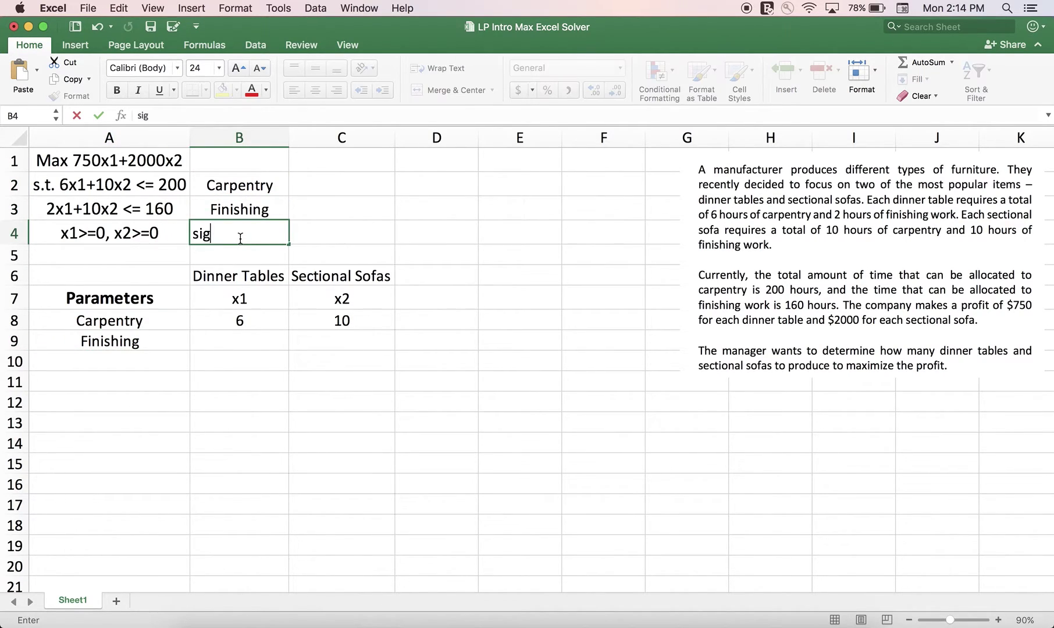
type("n restric")
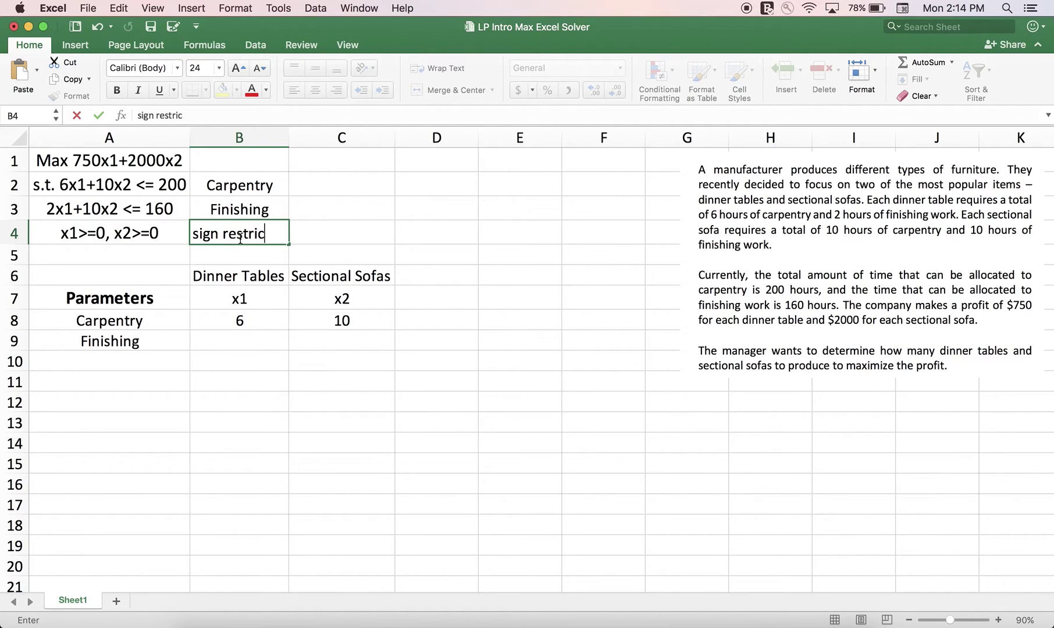
type("tion")
key("Return")
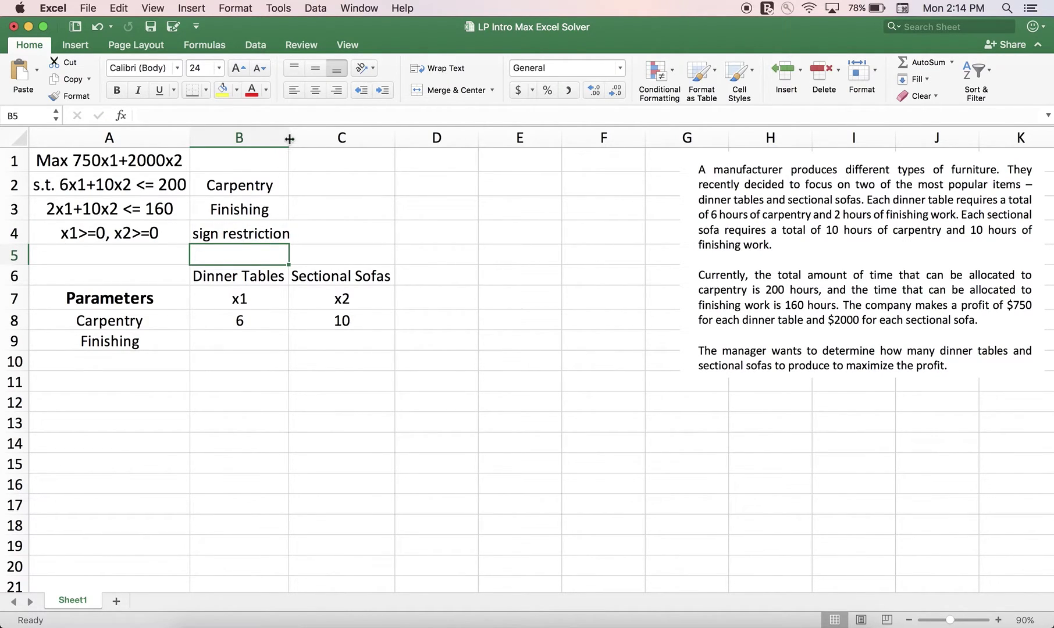
left_click_drag(289, 141, 295, 141)
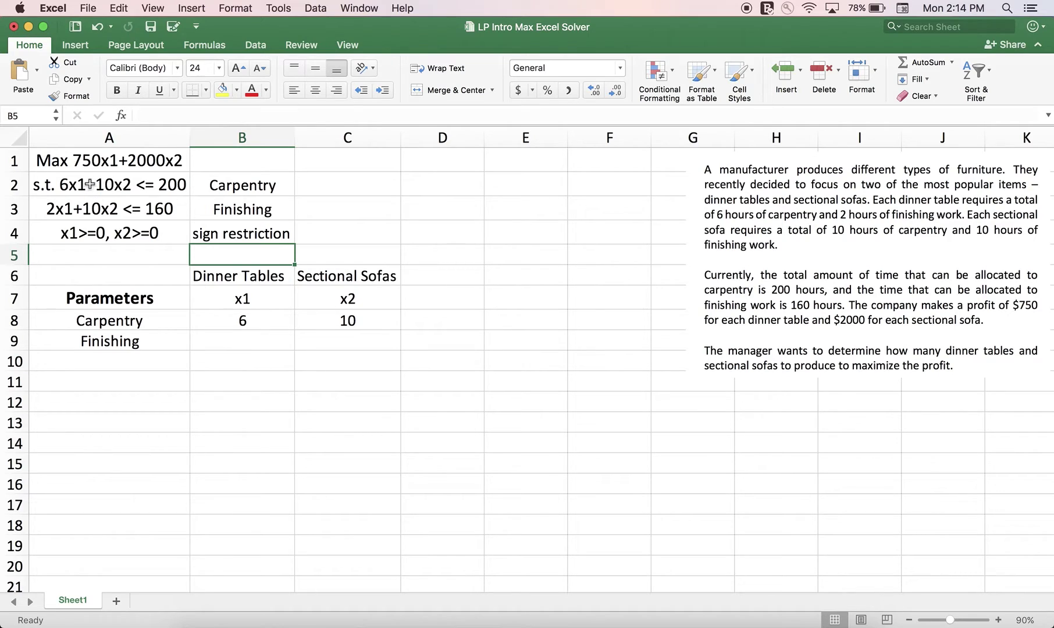
Enter the heading "Availability" in D6 beside Sectional Sofas.
left_click(426, 273)
type("Av")
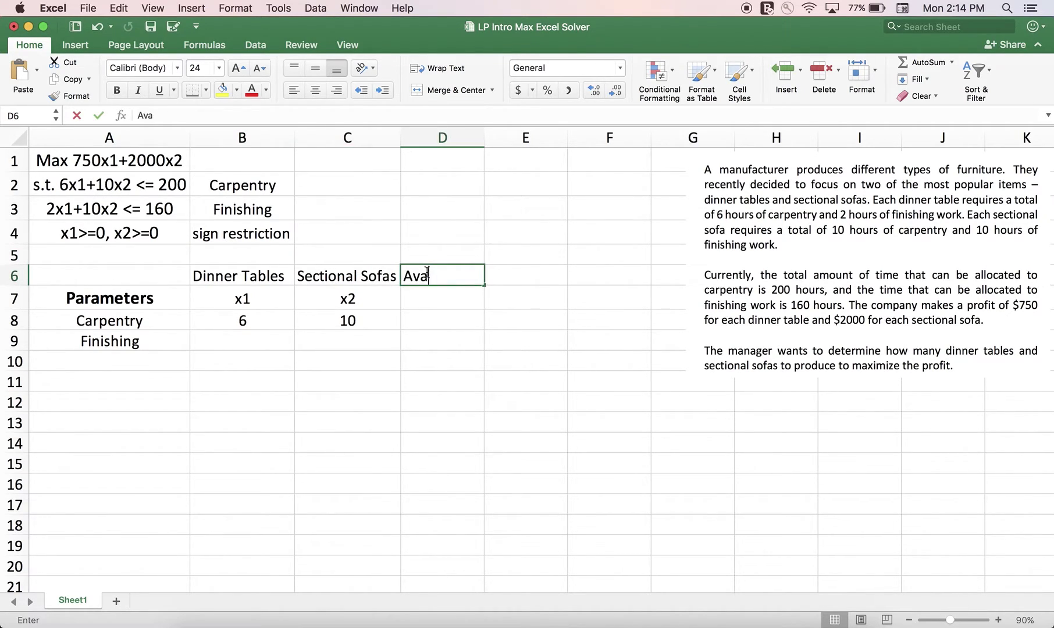
type("aila")
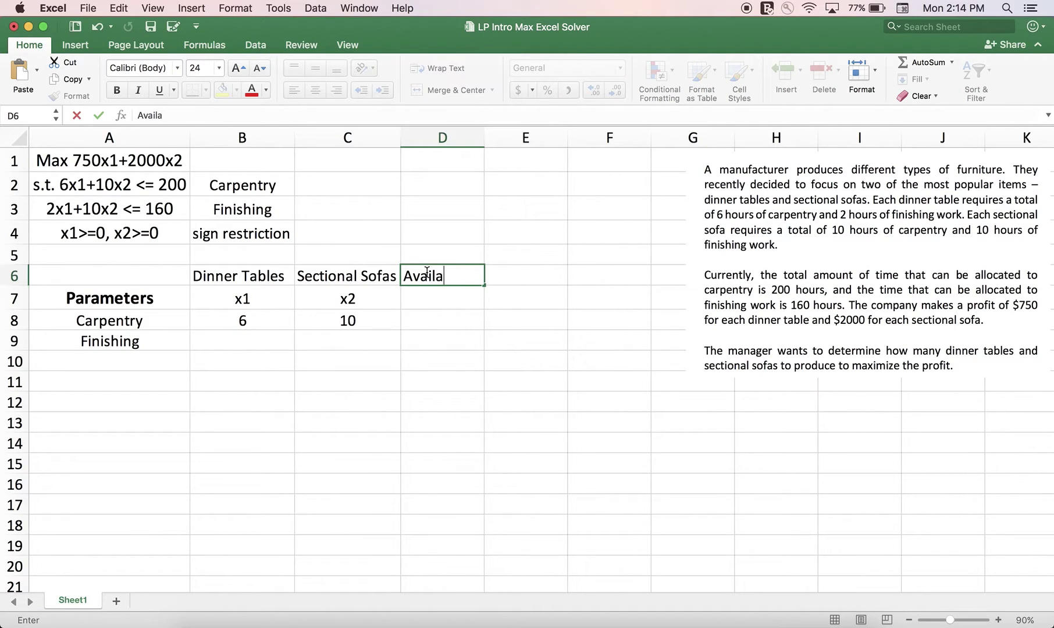
type("bility")
key("Return")
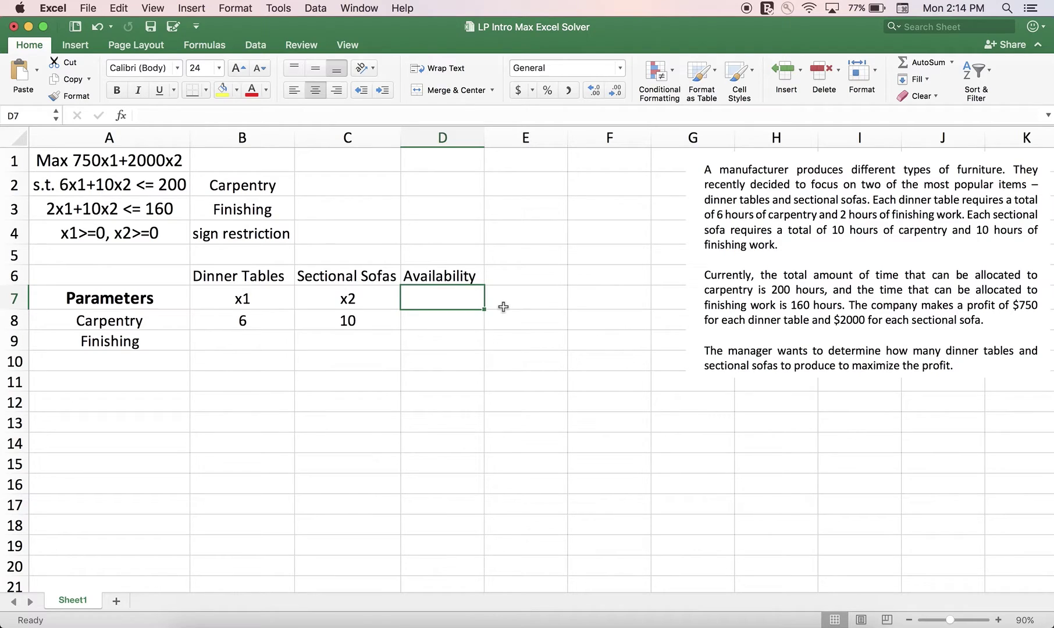
Move the Availability heading down to D7, in line with the variable names.
left_click(442, 276)
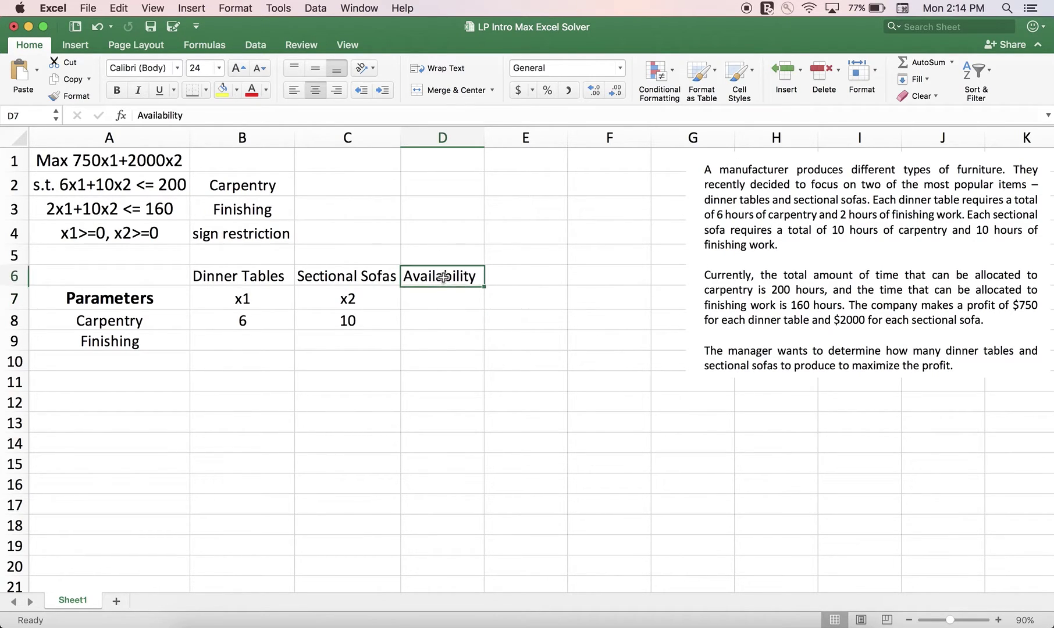
key("super+x")
left_click(480, 300)
key("Return")
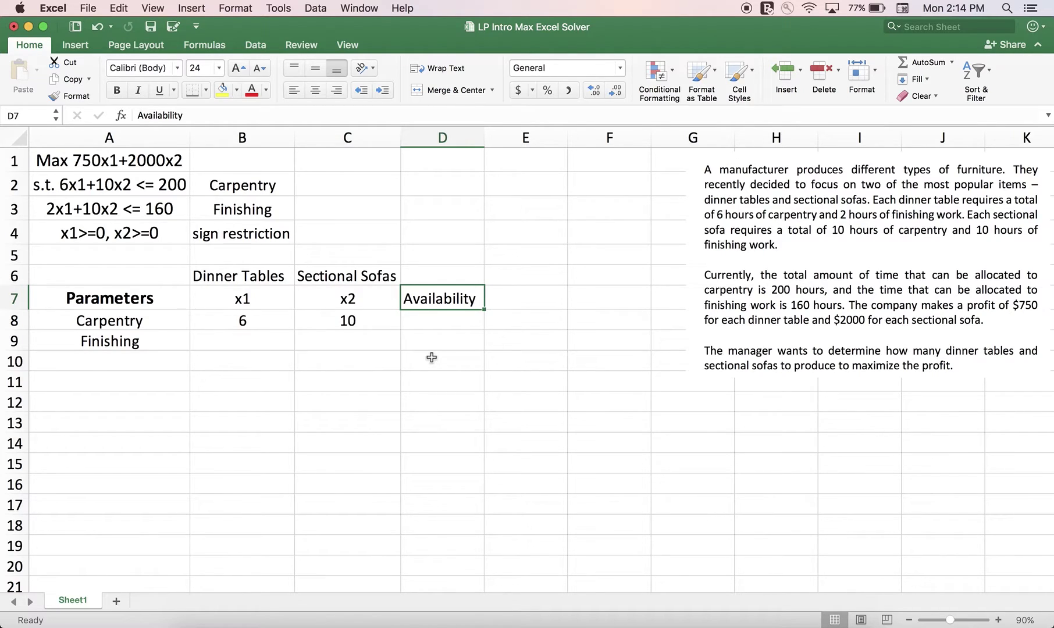
Enter 200 in D8 as the available carpentry hours.
left_click(413, 320)
type("200")
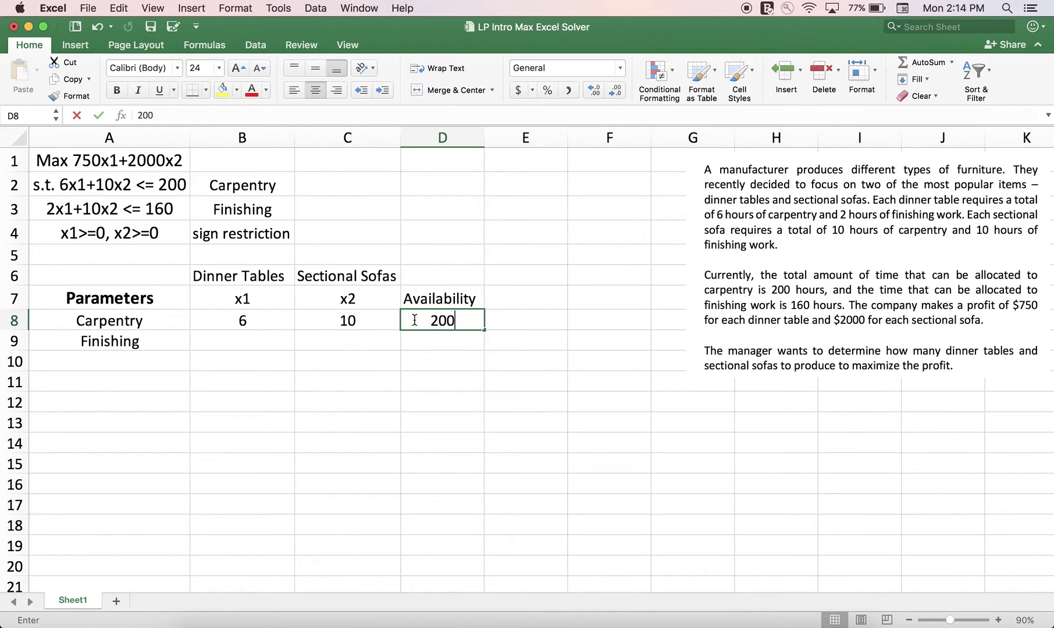
key("Return")
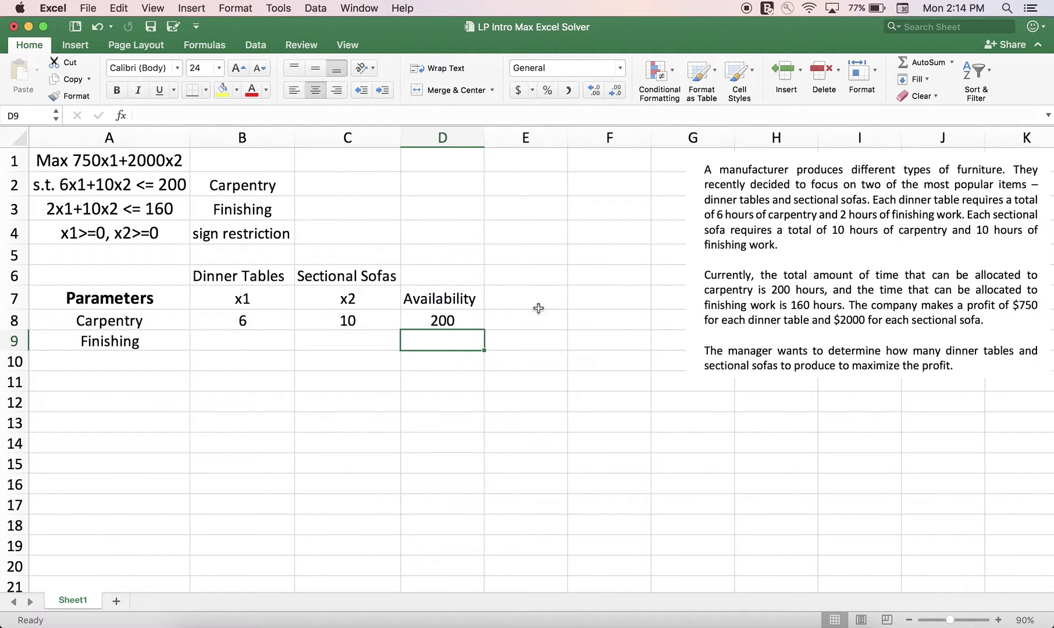
Fill the Finishing row with 2 in B9, 10 in C9 and an availability of 160 in D9.
left_click(262, 342)
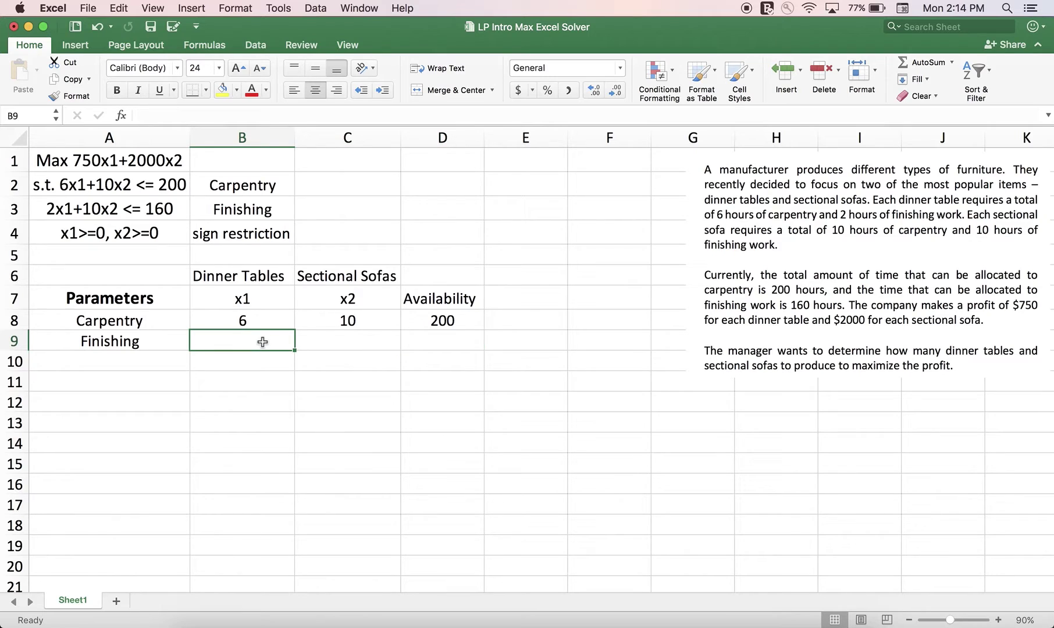
type("2")
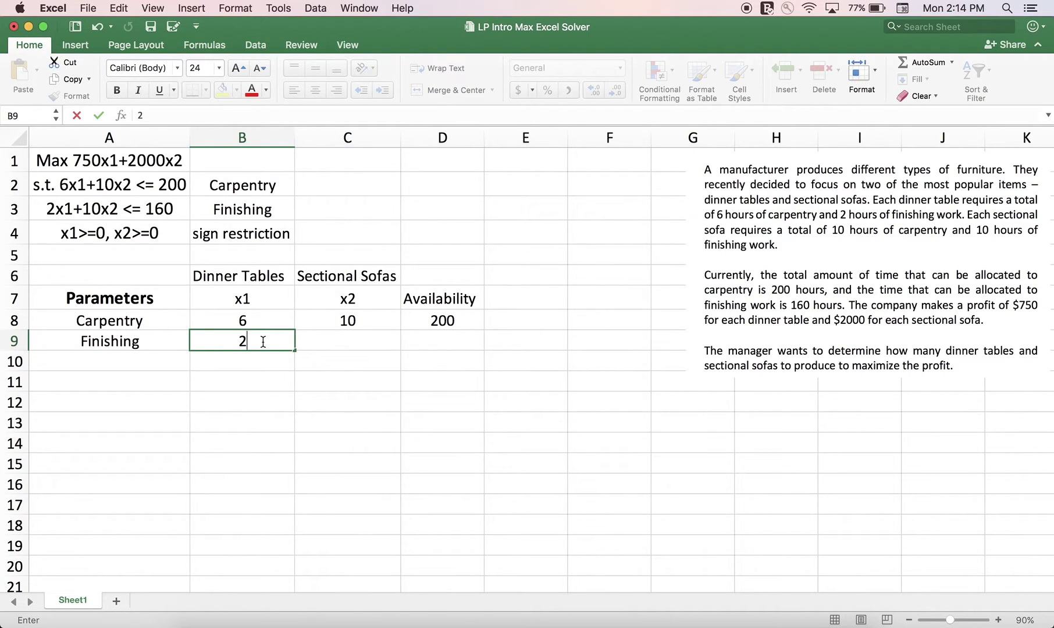
key("Tab")
type("10")
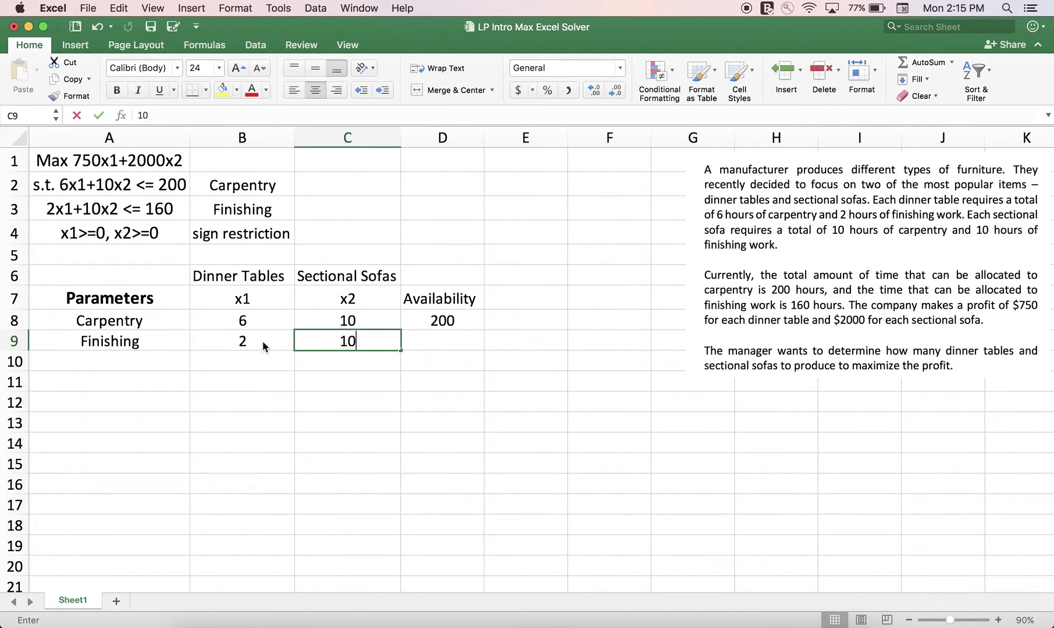
key("Tab")
type("160")
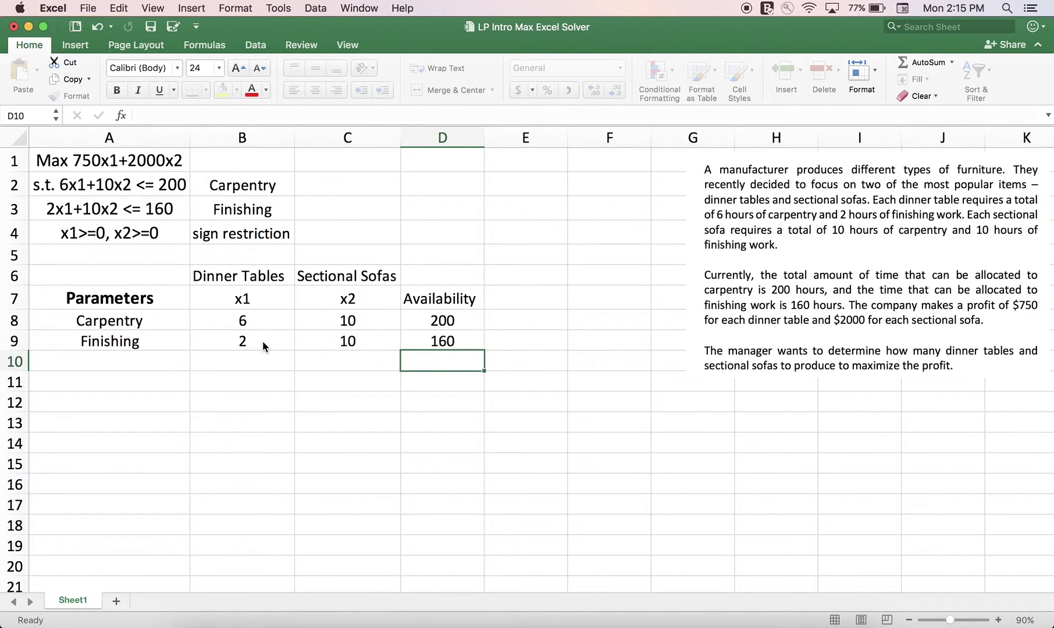
key("Return")
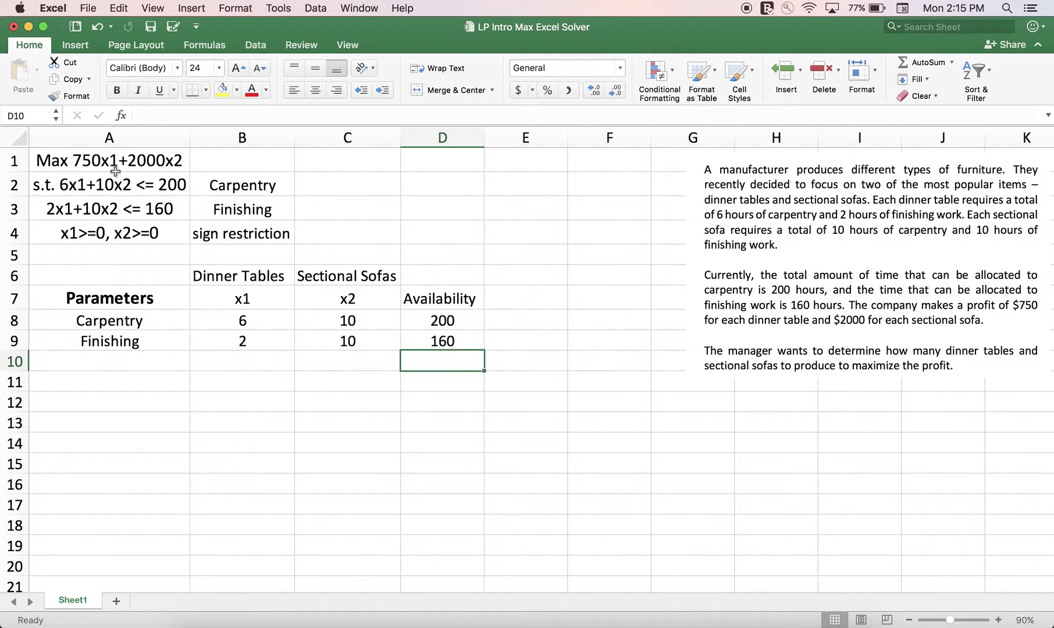
Add the row label "Profit" in A10 and center it horizontally.
left_click(133, 363)
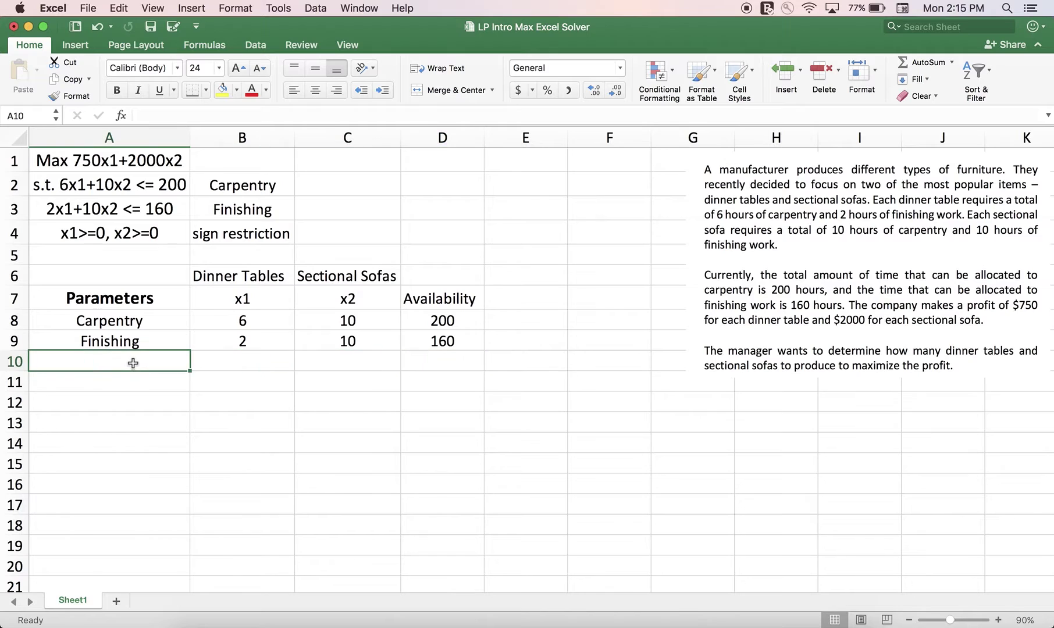
type("prof")
key("BackSpace")
key("BackSpace")
key("BackSpace")
key("BackSpace")
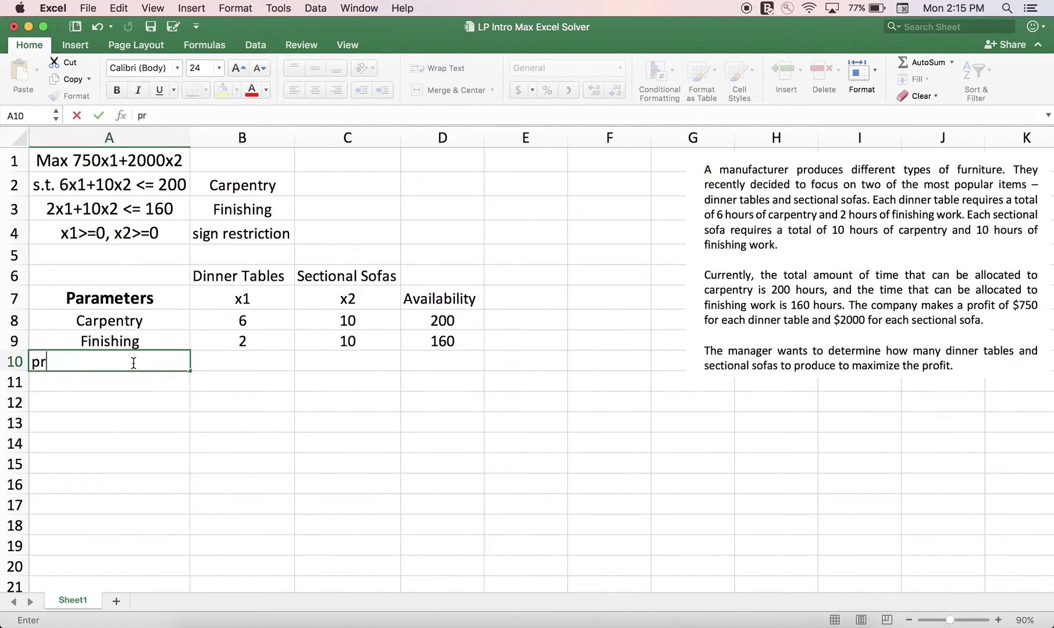
type("Profit")
key("Return")
left_click(133, 363)
left_click(313, 97)
Enter the unit profits in the Profit row: 750 in B10 and 2000 in C10.
left_click(237, 360)
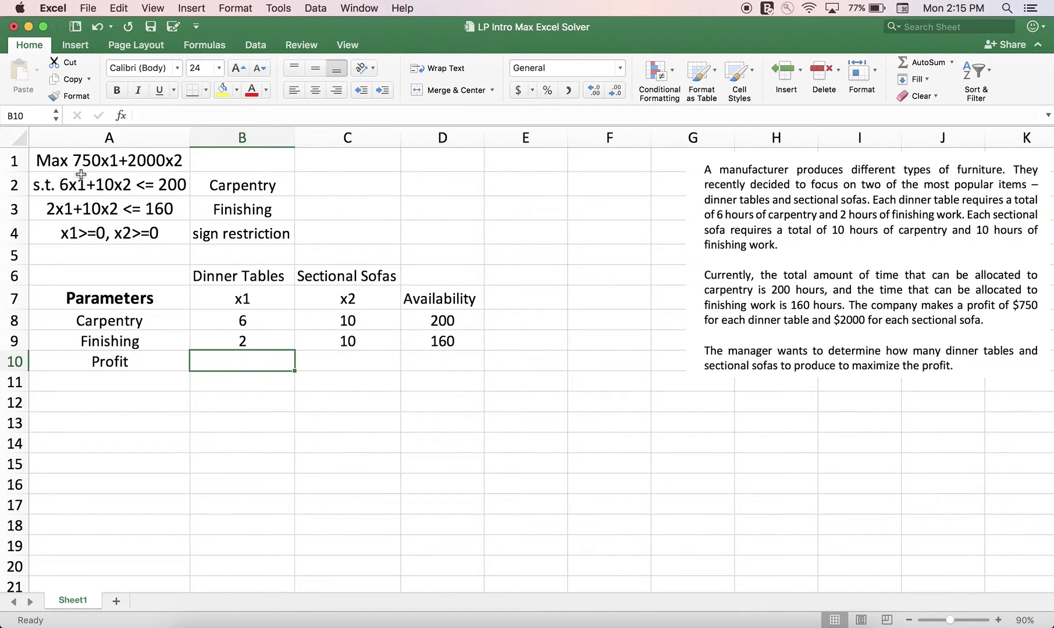
type("750")
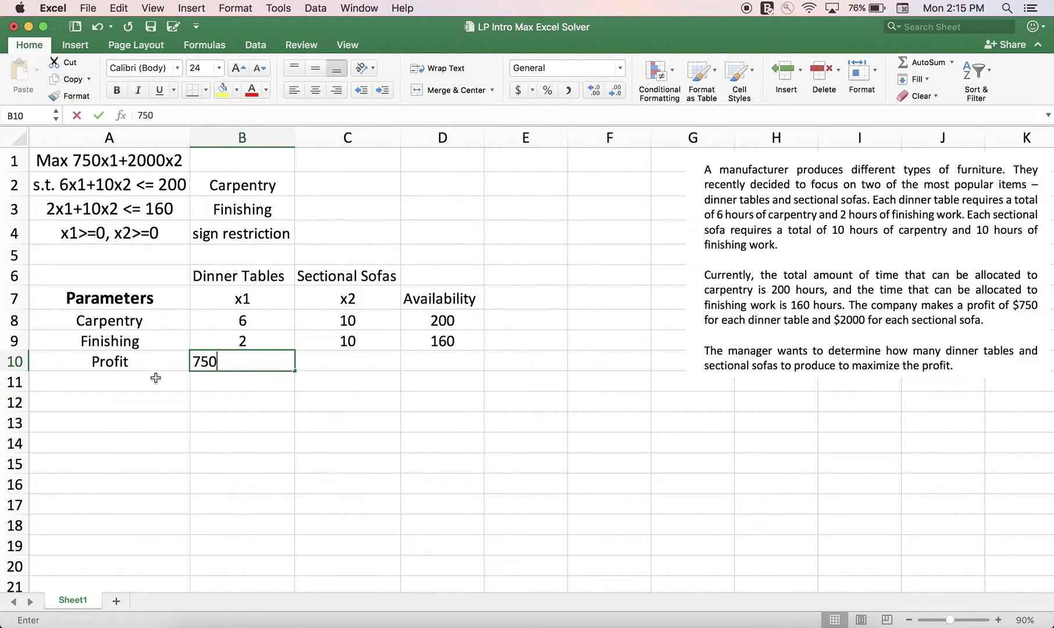
key("Tab")
type("200")
key("Return")
Center the contents of the parameters table in columns A to D horizontally, from row 6 down.
left_click_drag(99, 270, 466, 577)
left_click(315, 90)
left_click(249, 414)
left_click(345, 364)
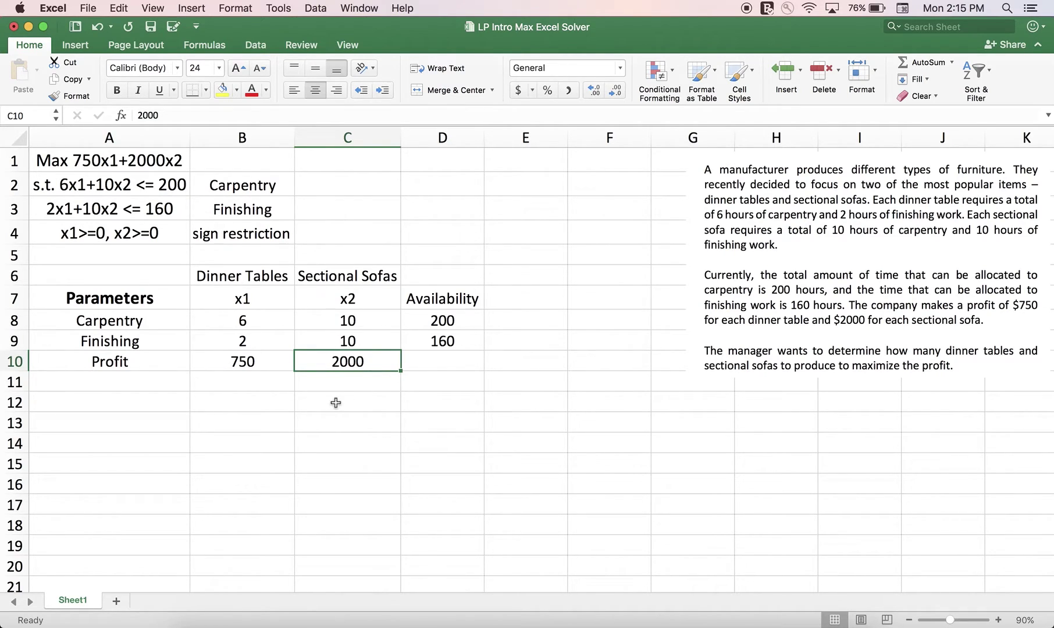
Delete the picture containing the furniture problem description from the worksheet.
left_click(108, 420)
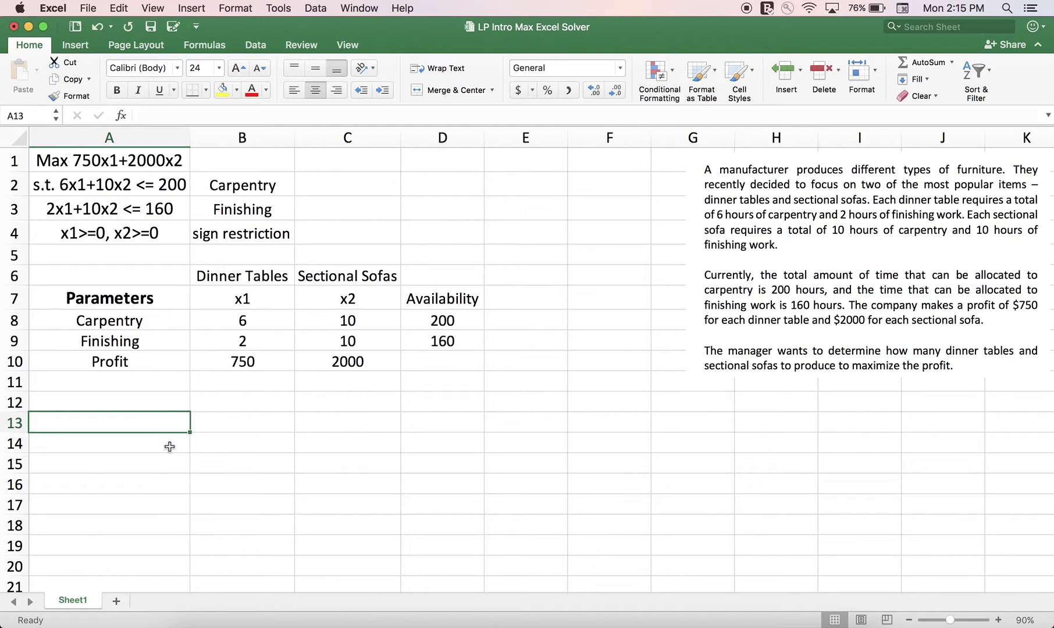
left_click_drag(786, 214, 798, 340)
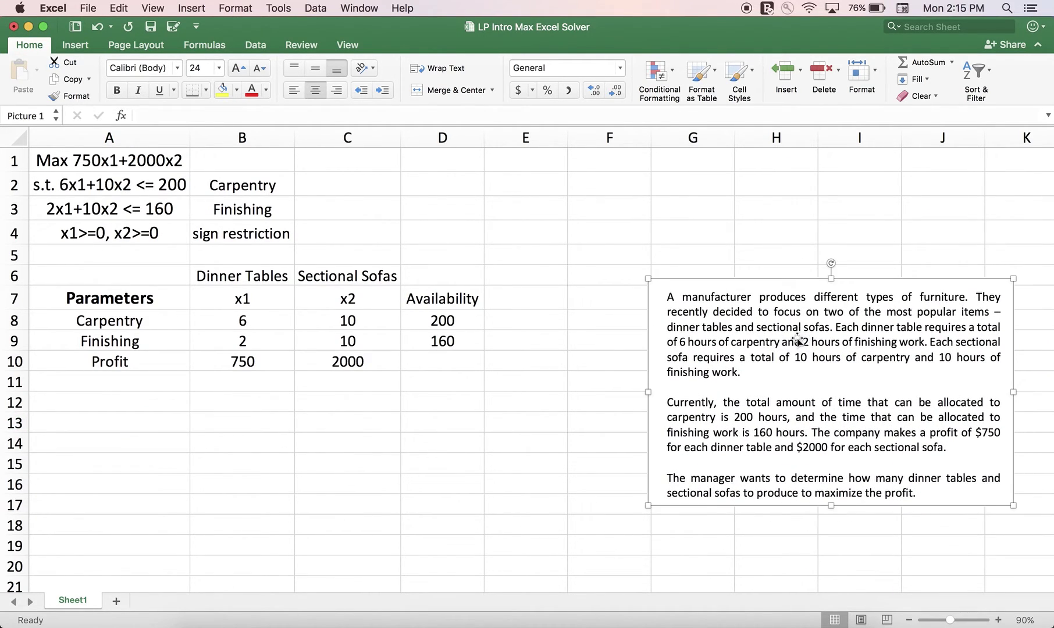
key("Delete")
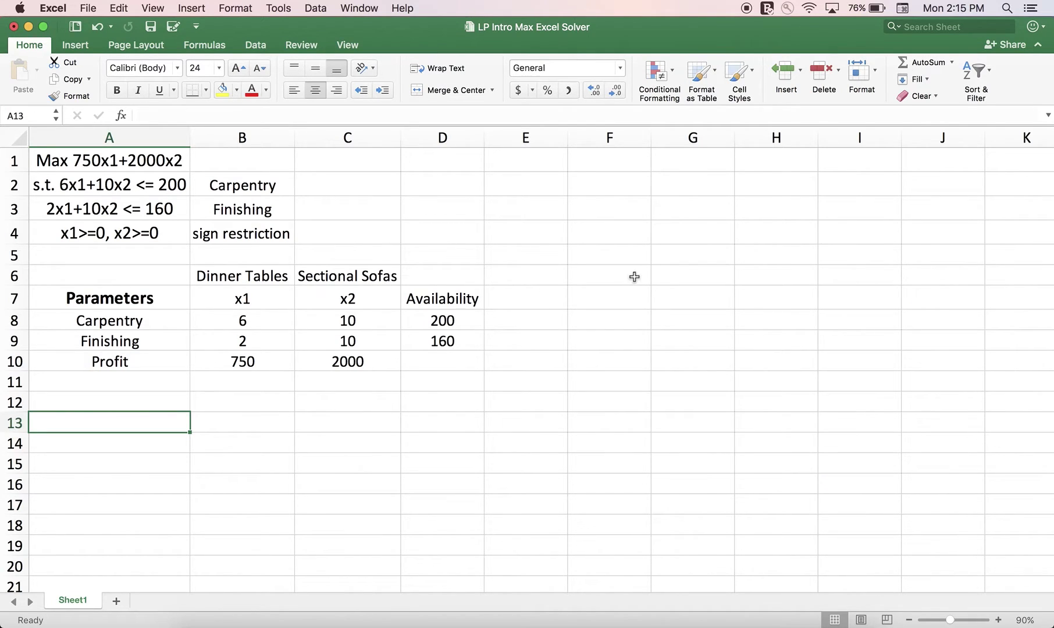
Enter the heading "Decision Variables" in G6 with "x1" in G7 and "x2" in H7 below it.
left_click(659, 278)
type("Decision Va")
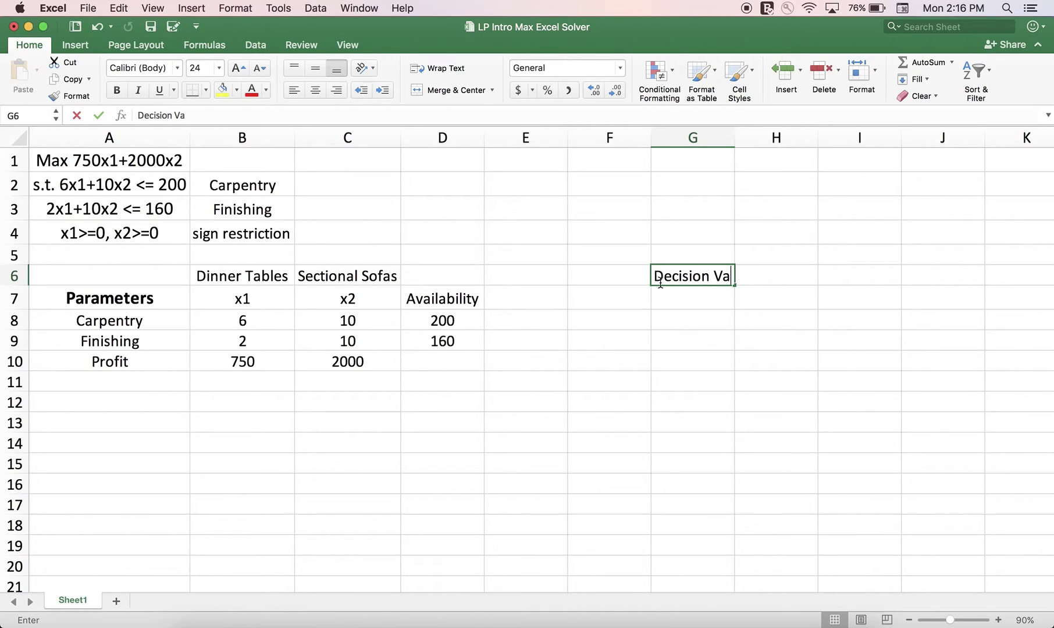
type("riables")
key("Return")
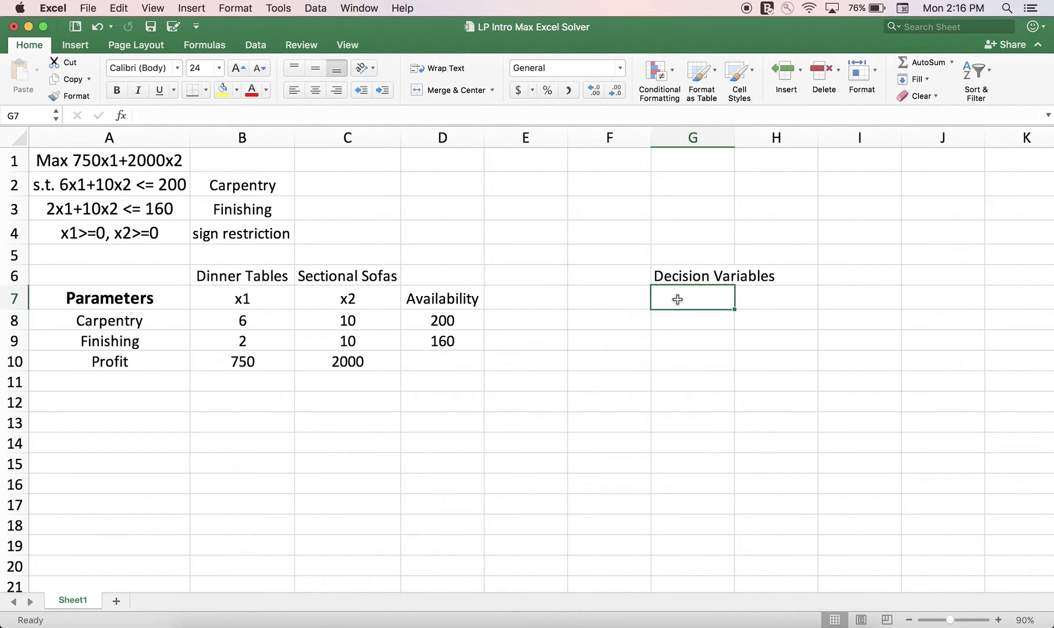
type("x1")
key("Tab")
type("x2")
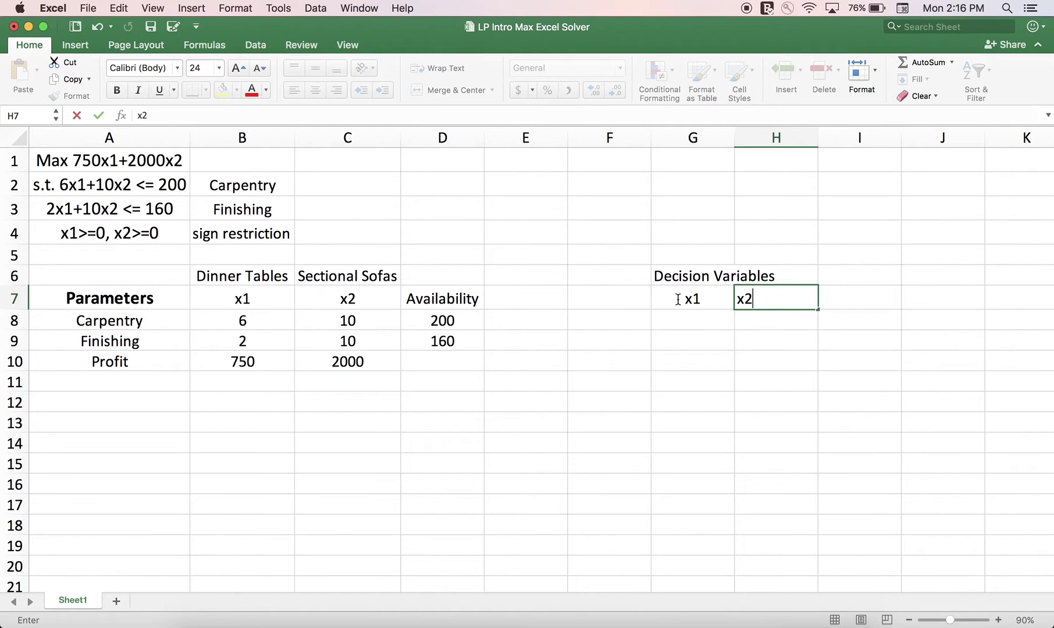
key("Tab")
Merge and center the "Decision Variables" heading across G6:H6 and fill the variable cells G8:H8 with yellow.
left_click_drag(686, 276, 773, 276)
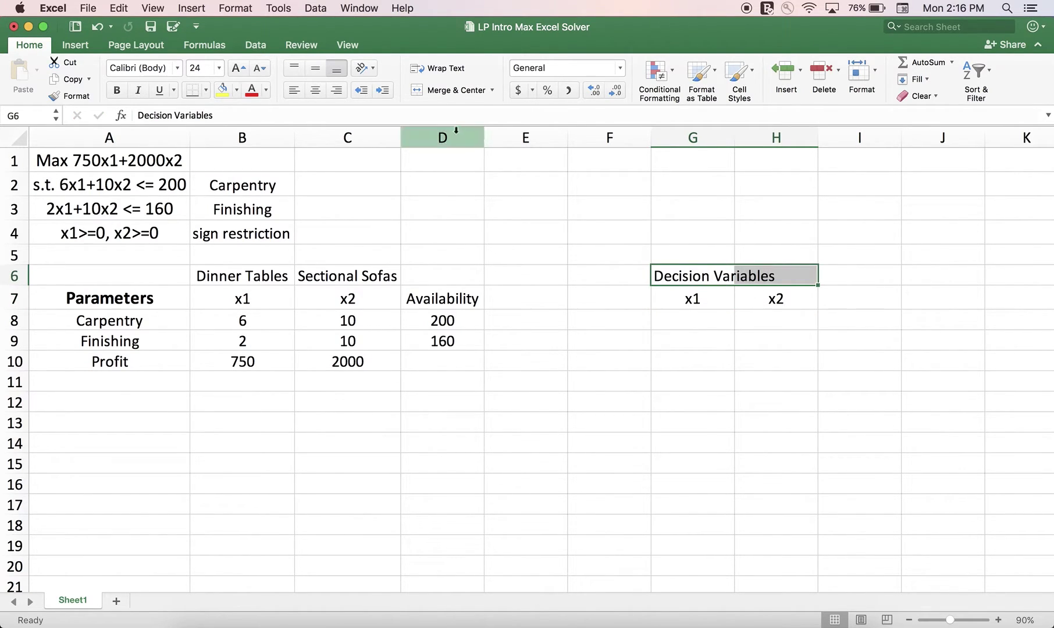
left_click(448, 90)
left_click(687, 319)
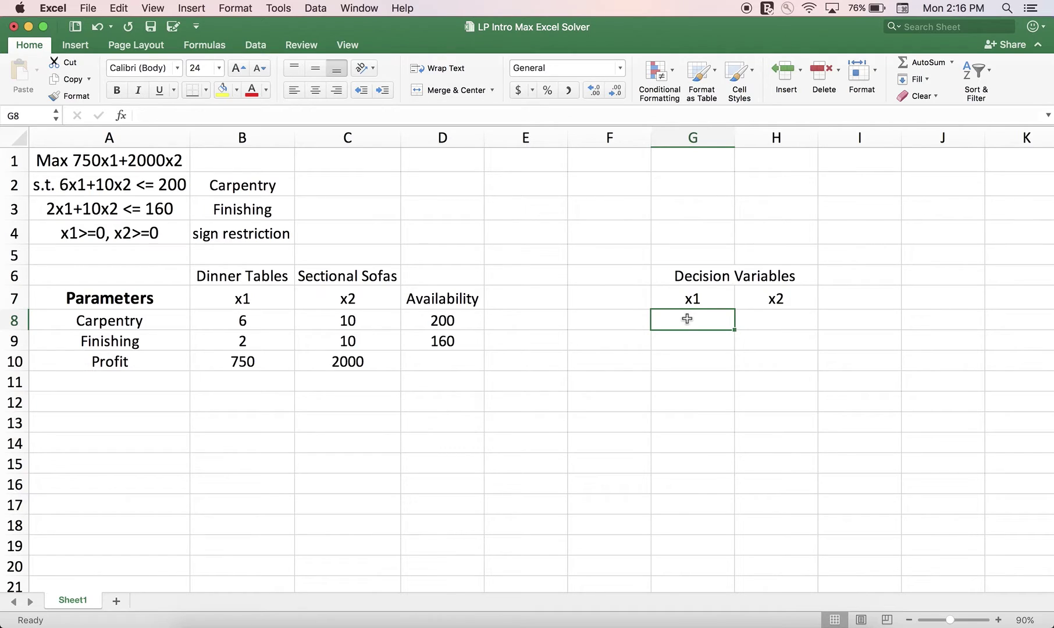
left_click_drag(683, 319, 747, 322)
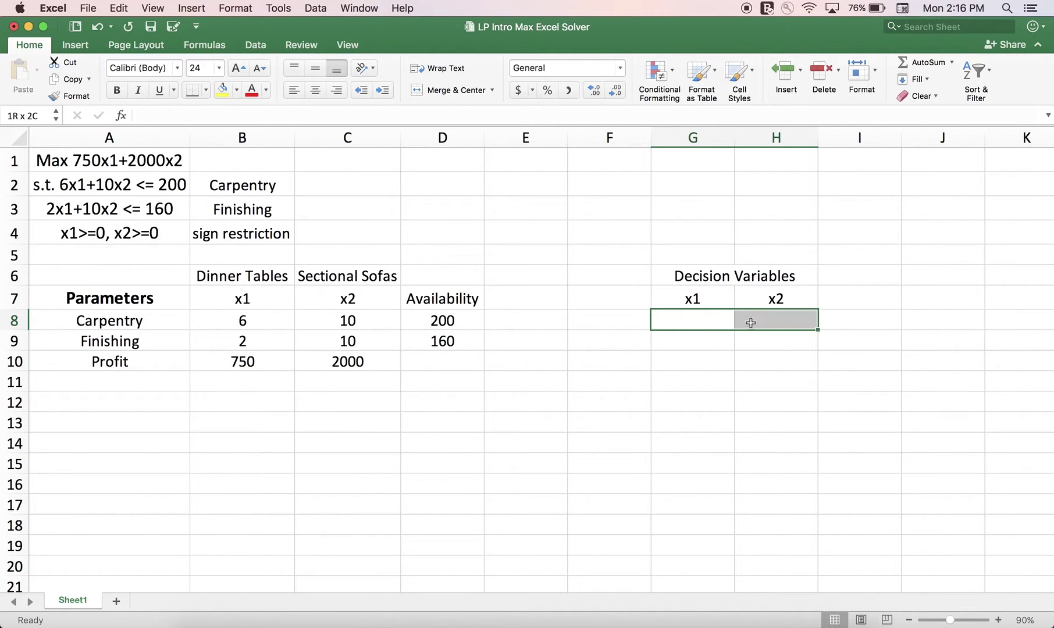
left_click(222, 89)
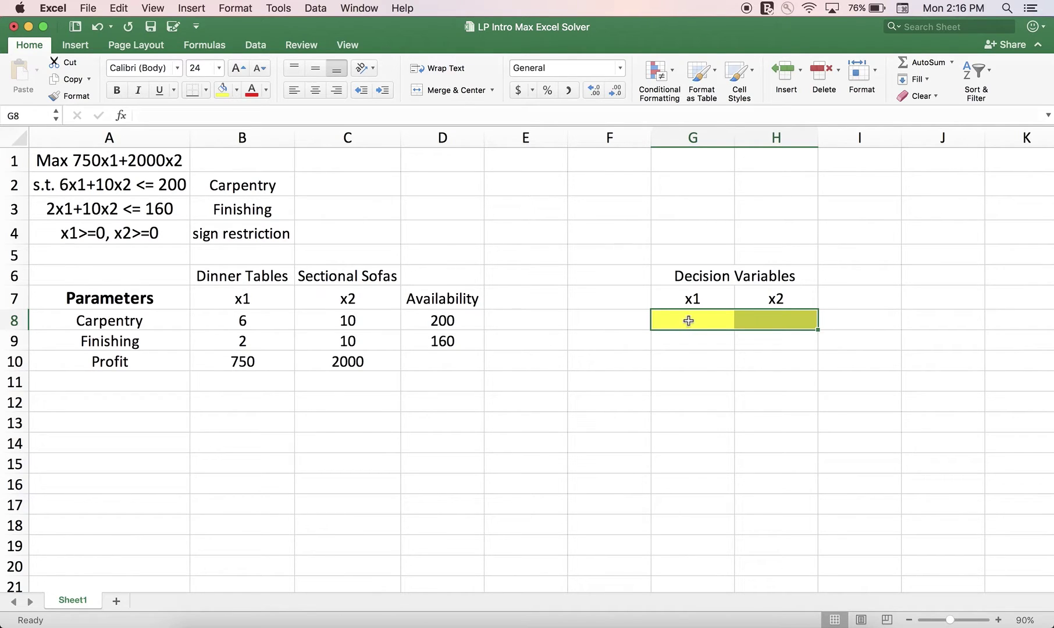
left_click(681, 322)
left_click(684, 321)
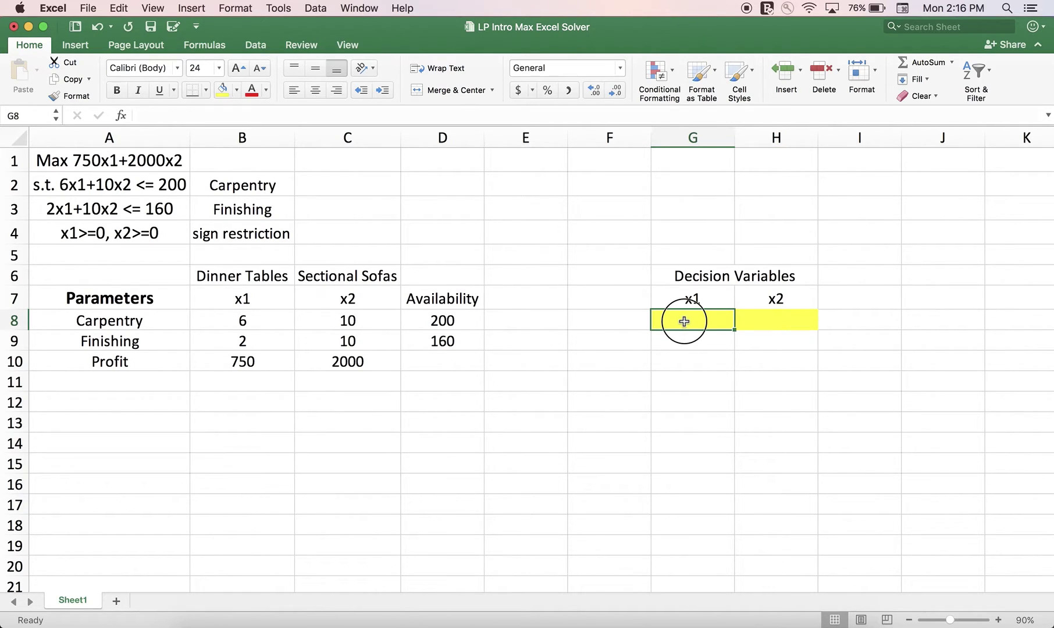
left_click_drag(683, 321, 769, 325)
left_click(772, 389)
left_click_drag(697, 321, 777, 324)
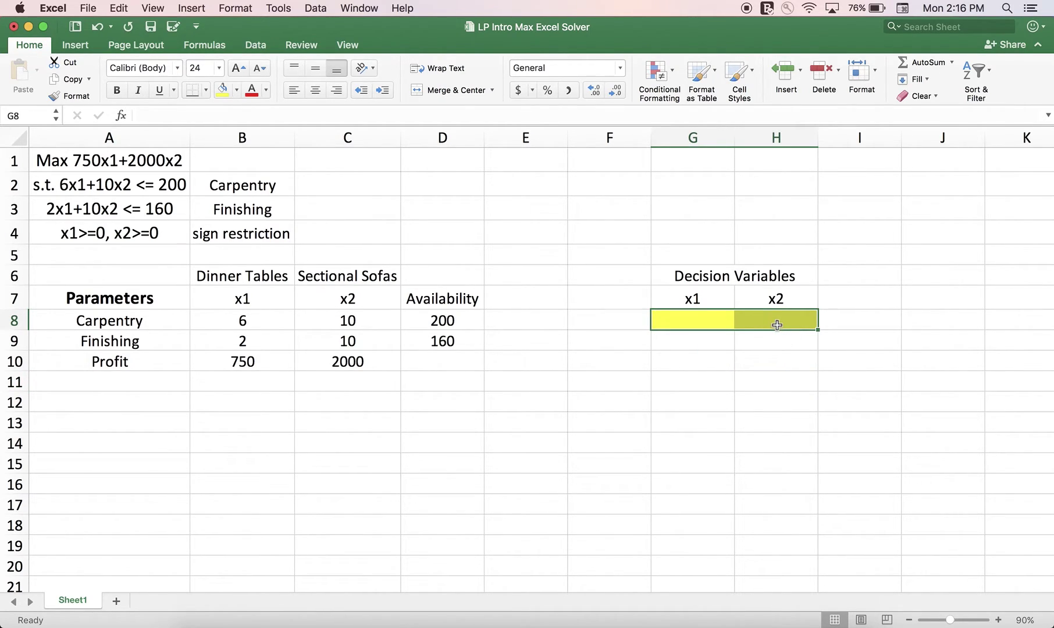
left_click_drag(680, 325, 767, 325)
left_click_drag(698, 317, 770, 320)
left_click(773, 320)
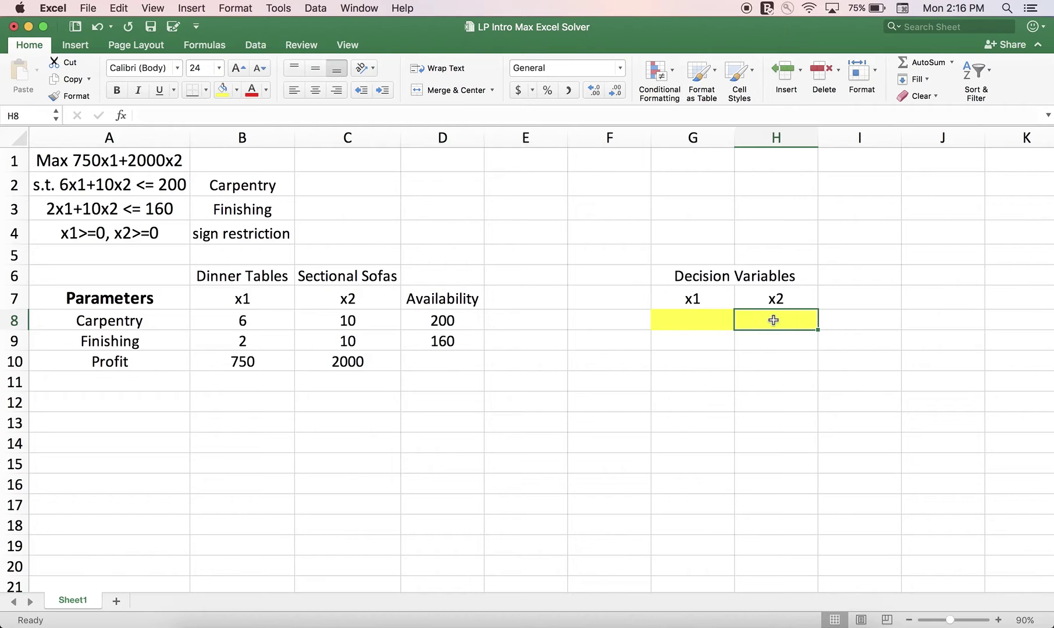
Enter the heading "Constraints" in A13.
left_click(110, 415)
type("Constraint")
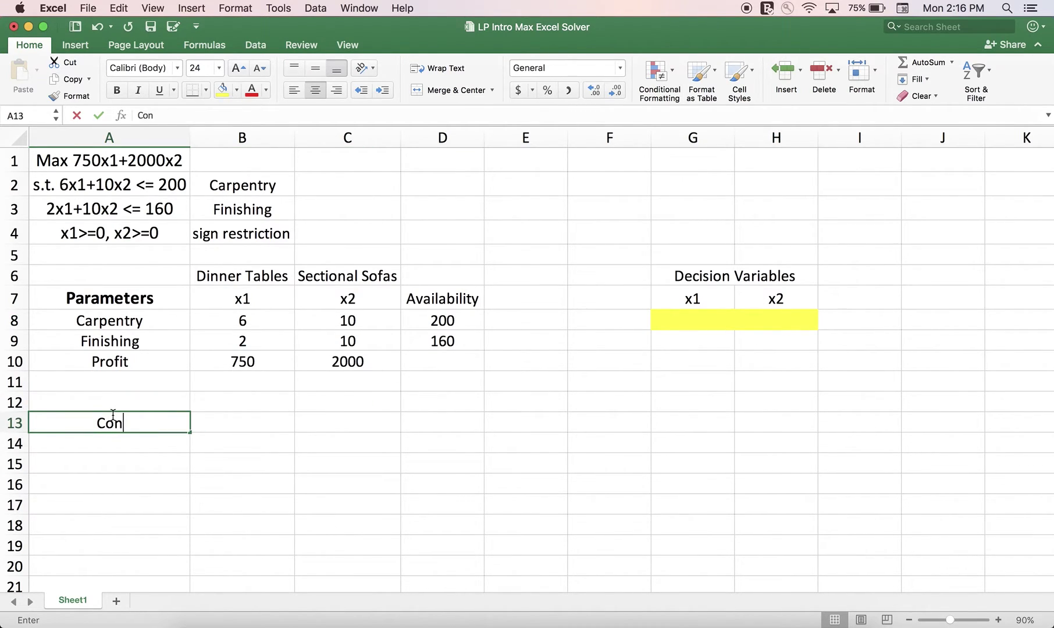
key("Return")
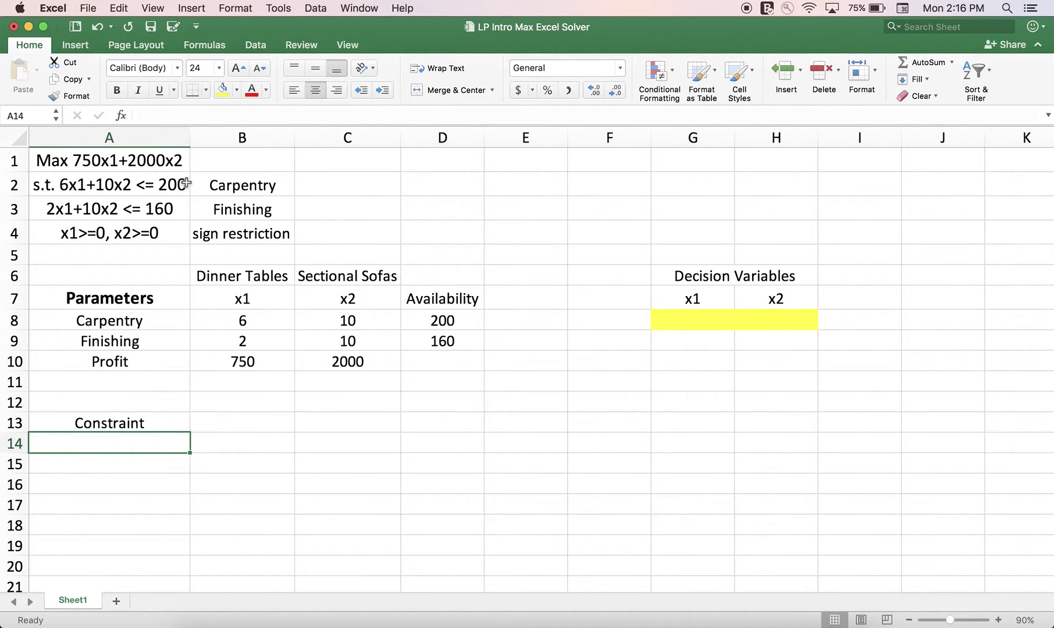
key("shift+Up")
left_click(169, 116)
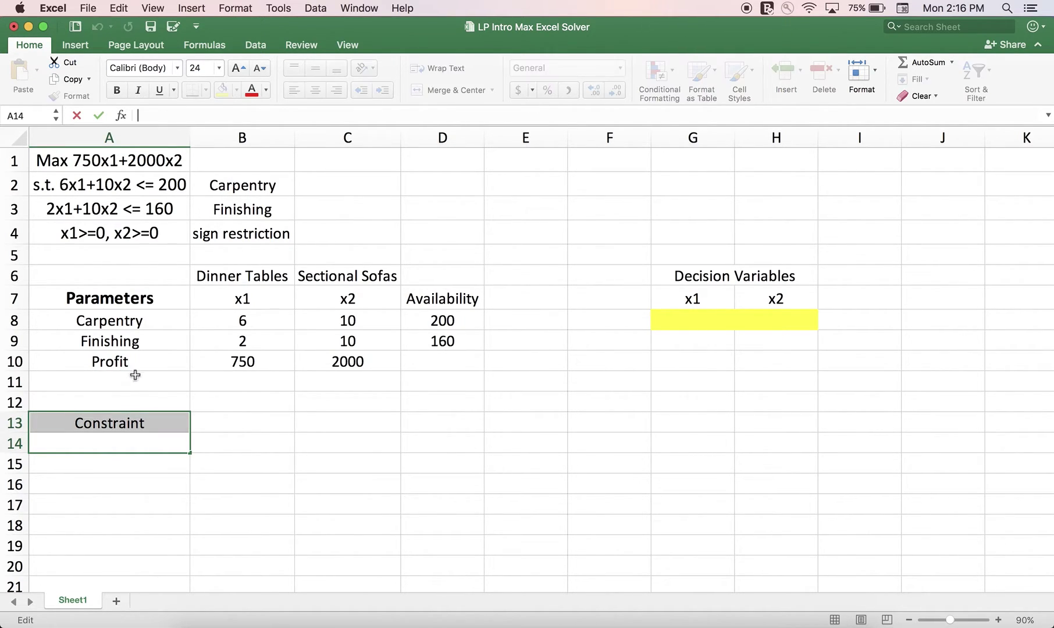
left_click(155, 420)
left_click(183, 115)
type("s")
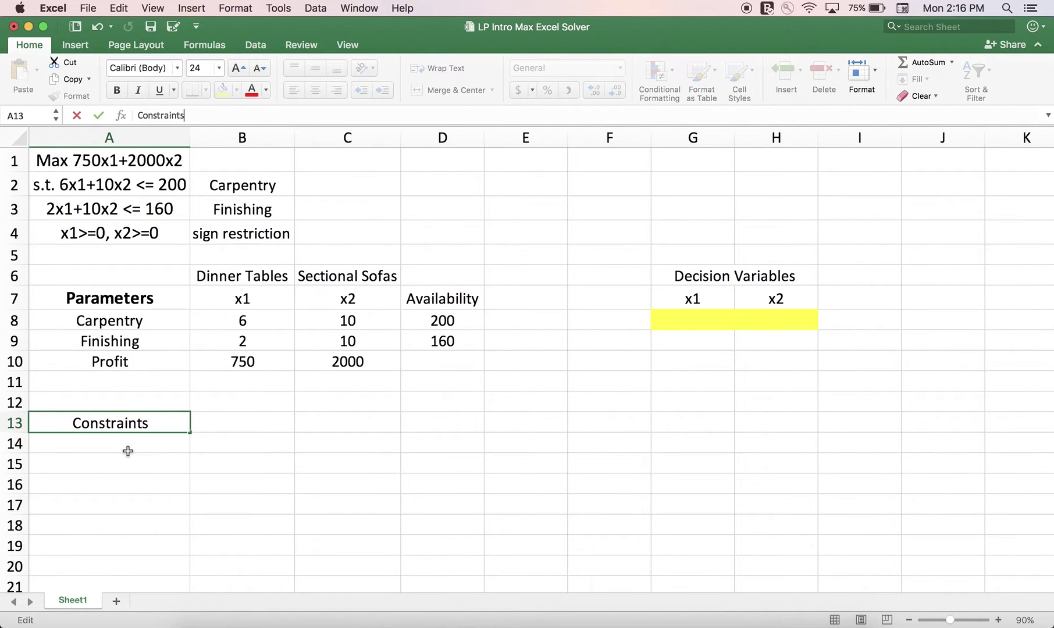
left_click(127, 447)
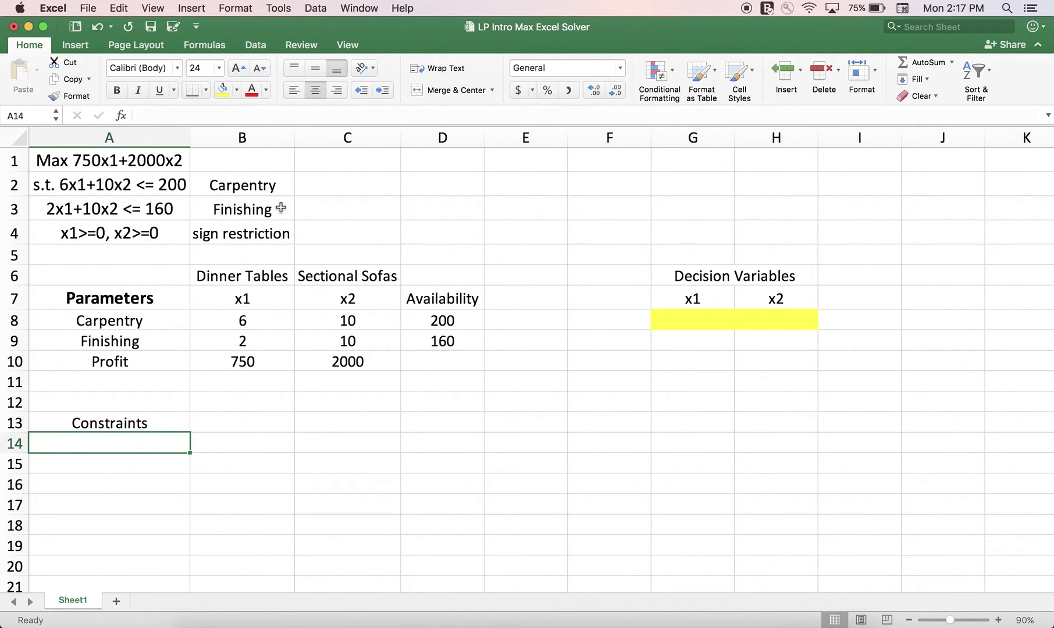
type("1")
key("Return")
type("2")
key("Return")
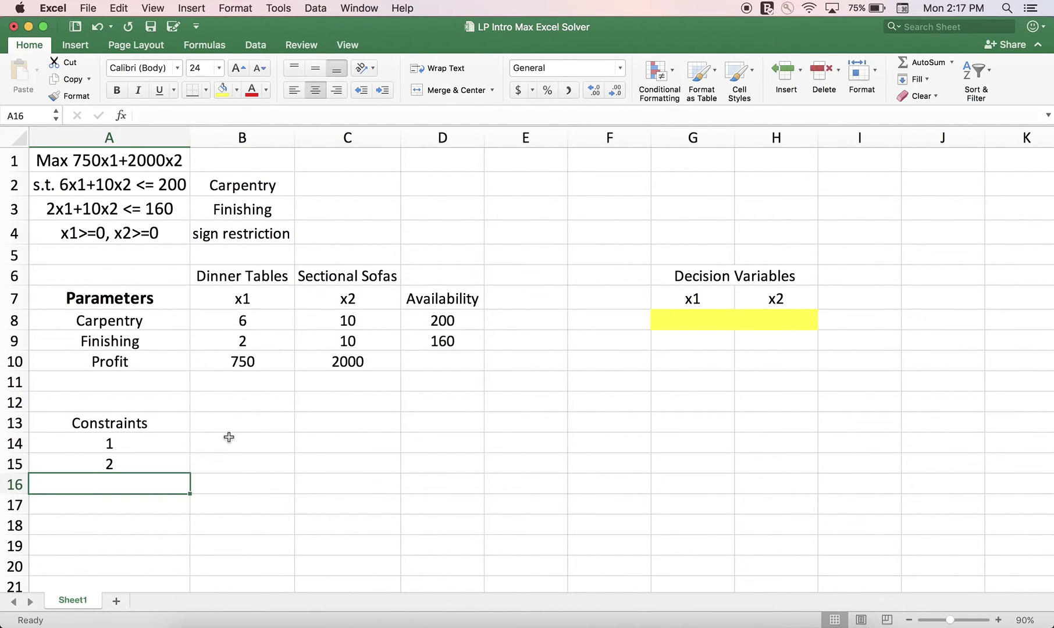
Copy the Carpentry and Finishing labels from B2:B3 into A14:A15 and make the Constraints heading in A13 bold.
left_click_drag(239, 187, 243, 210)
key("super+c")
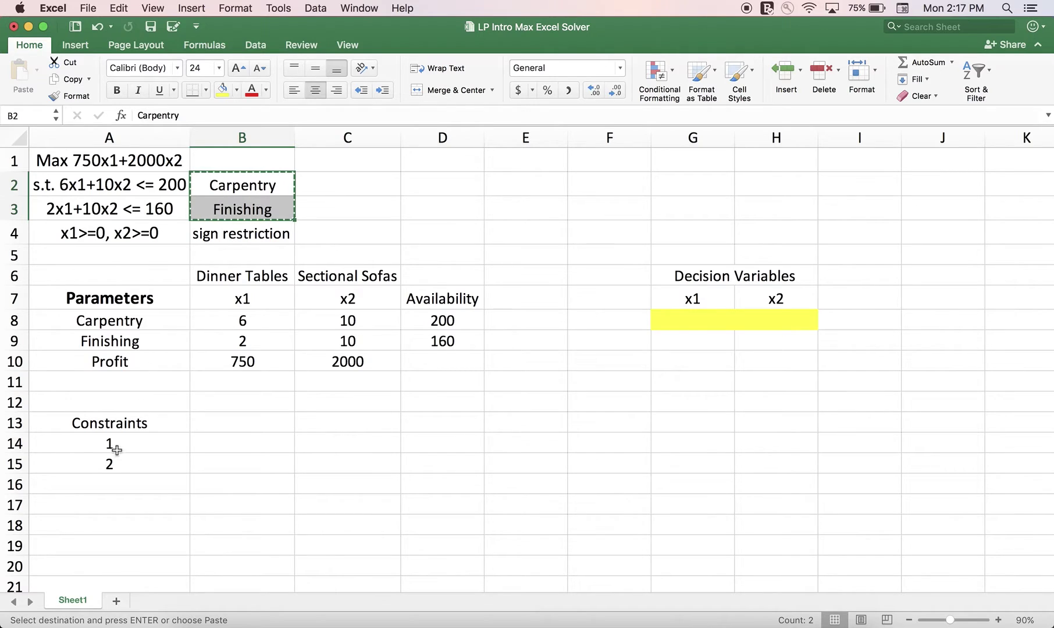
left_click(119, 448)
key("super+v")
left_click(211, 447)
left_click(130, 429)
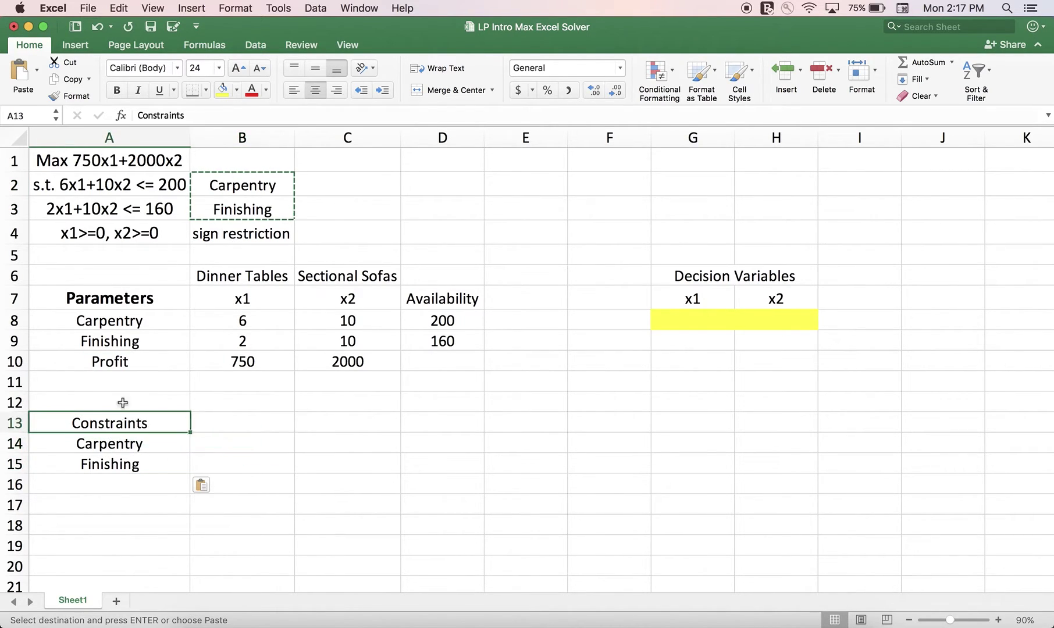
left_click(117, 89)
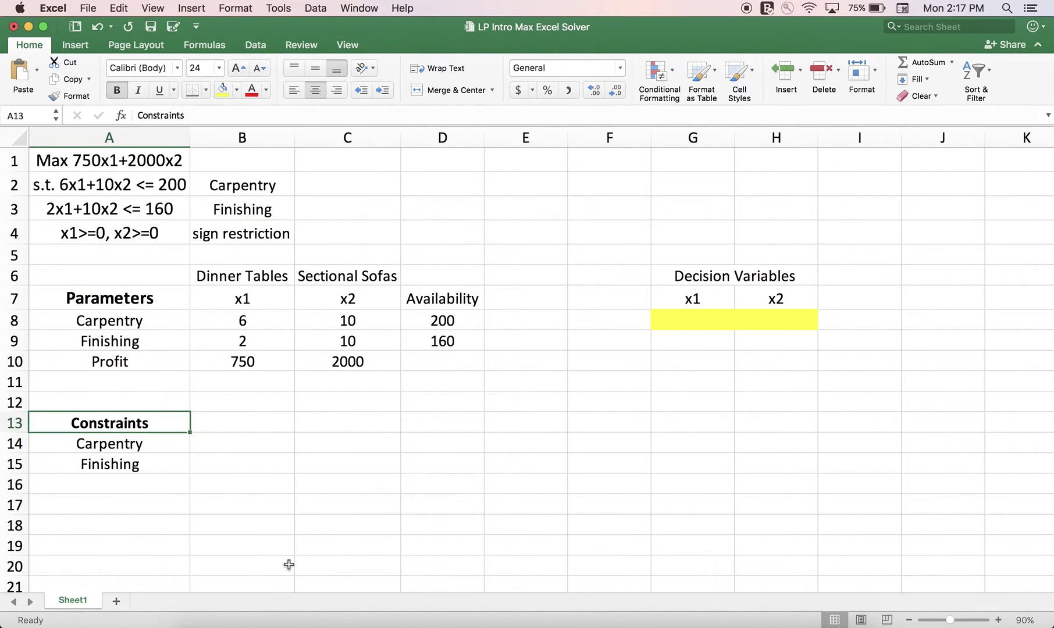
Enter the column headings "LHS" in B13 and "RHS" in C13 beside the Constraints heading.
left_click(219, 424)
type("LHS")
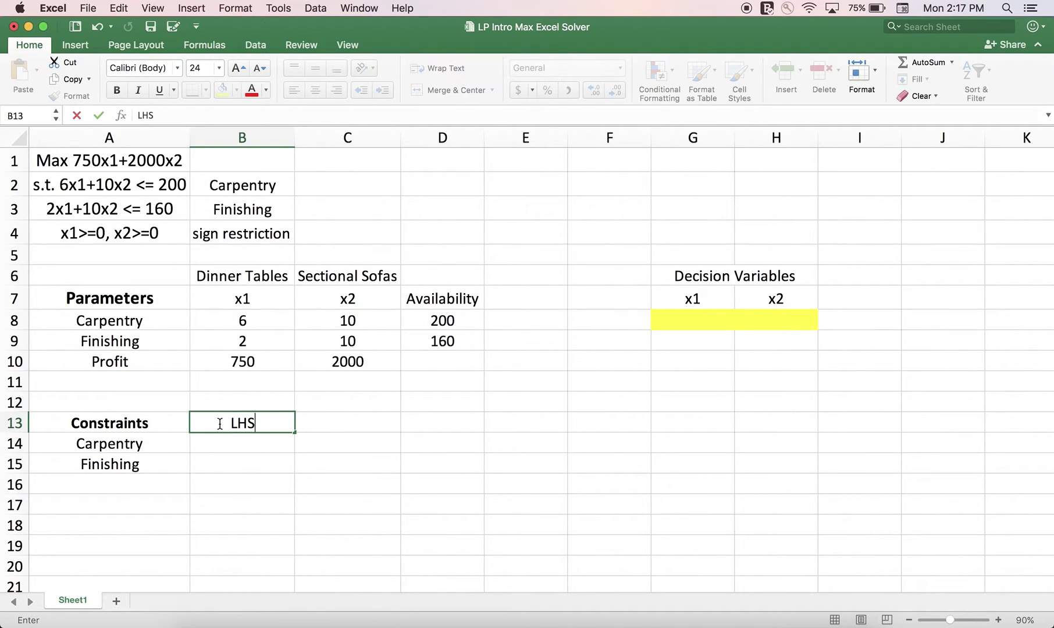
key("Tab")
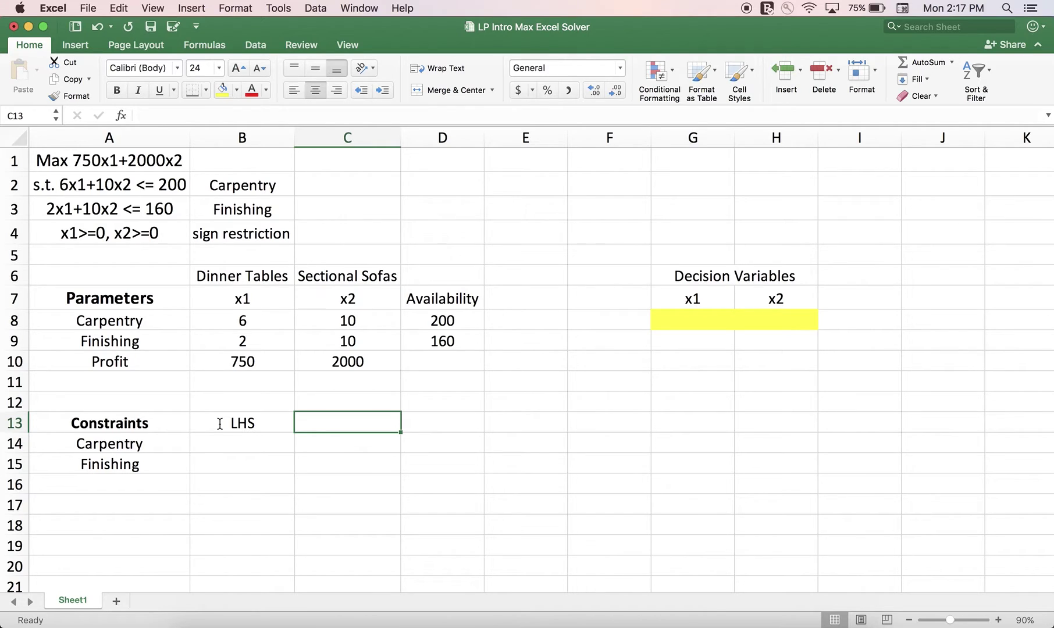
type("RHS")
key("Return")
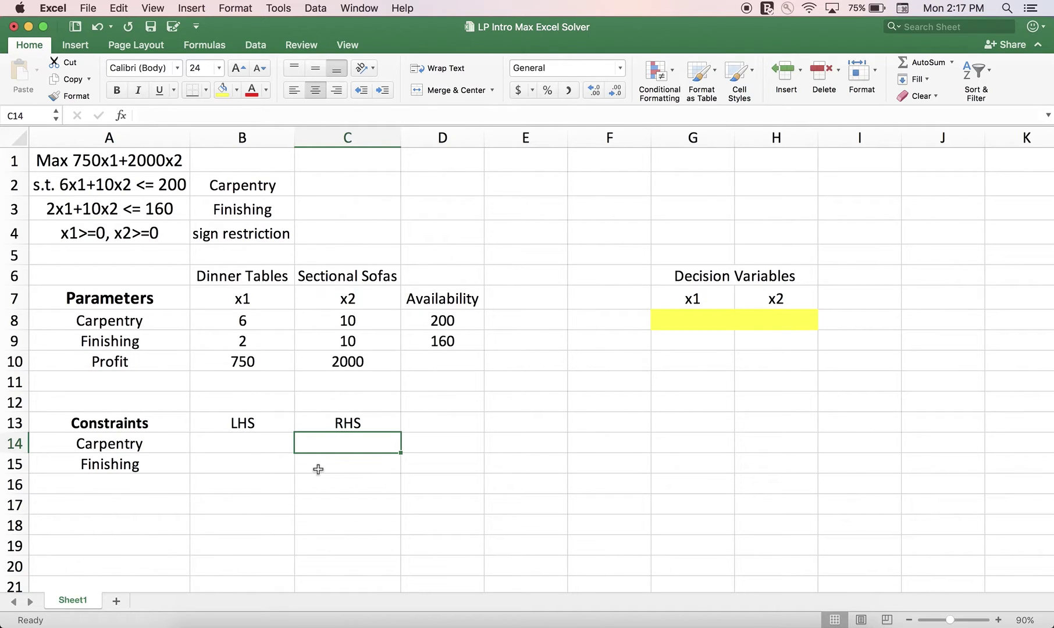
Enter the Carpentry constraint's left-hand-side formula =B8*G8+C8*H8 in B14.
left_click(89, 185)
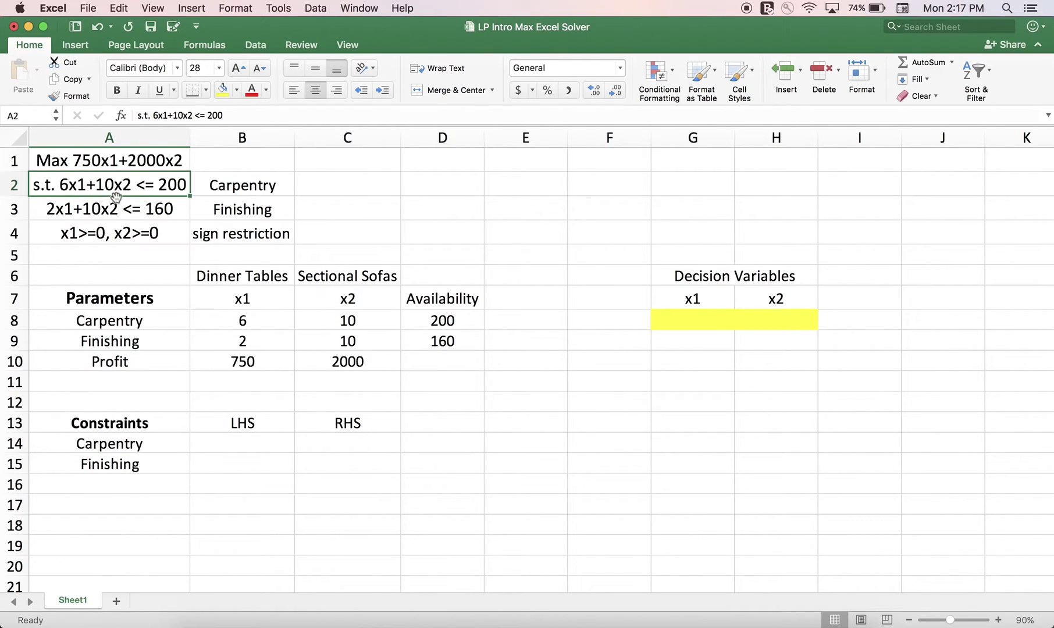
left_click(239, 448)
type("=")
left_click(276, 317)
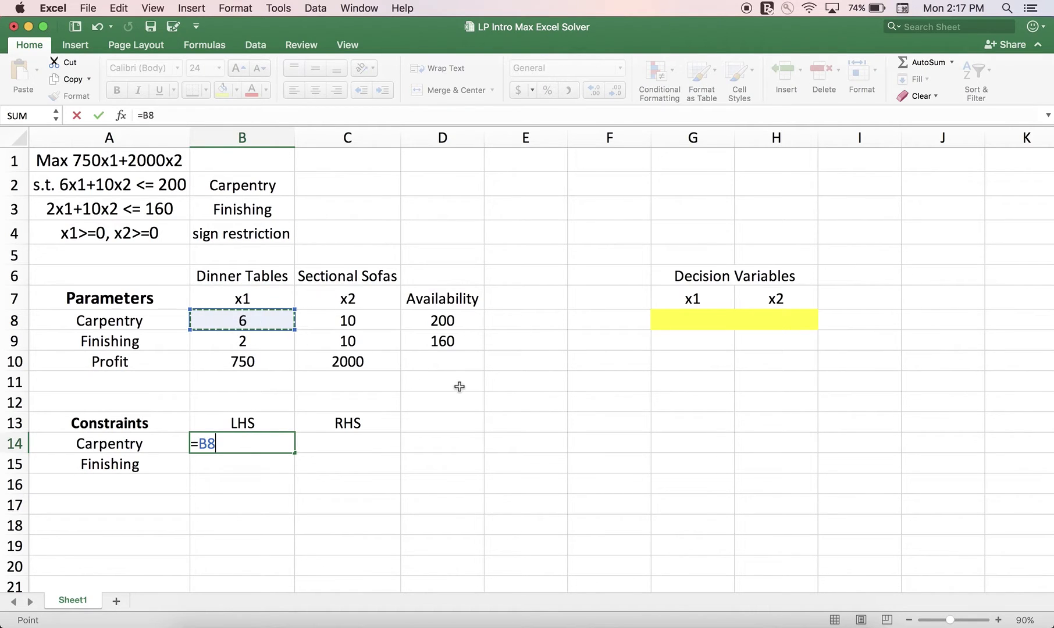
type("*")
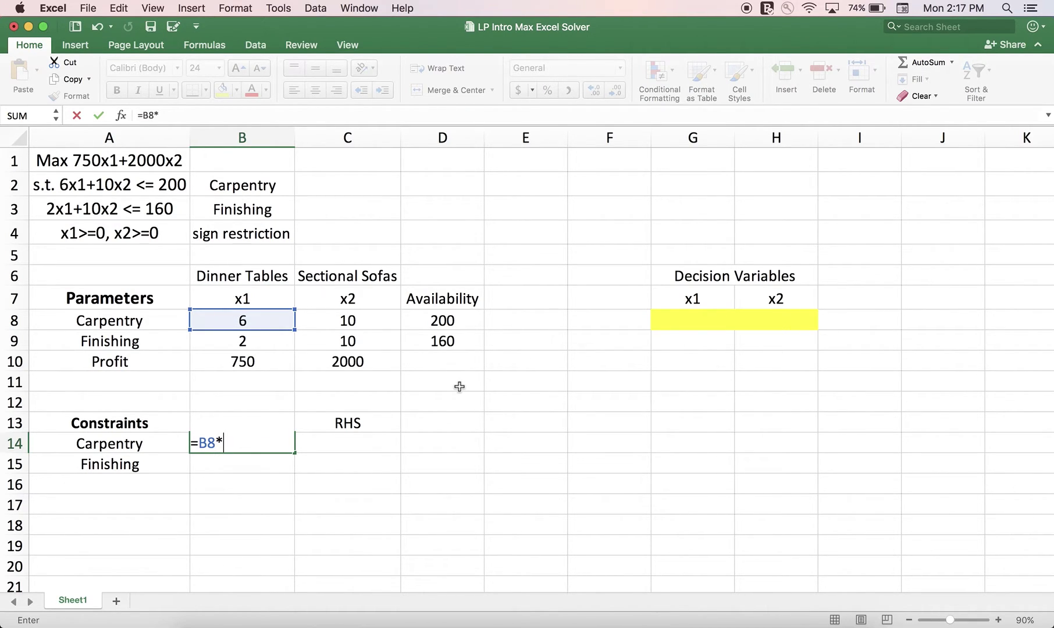
left_click(691, 320)
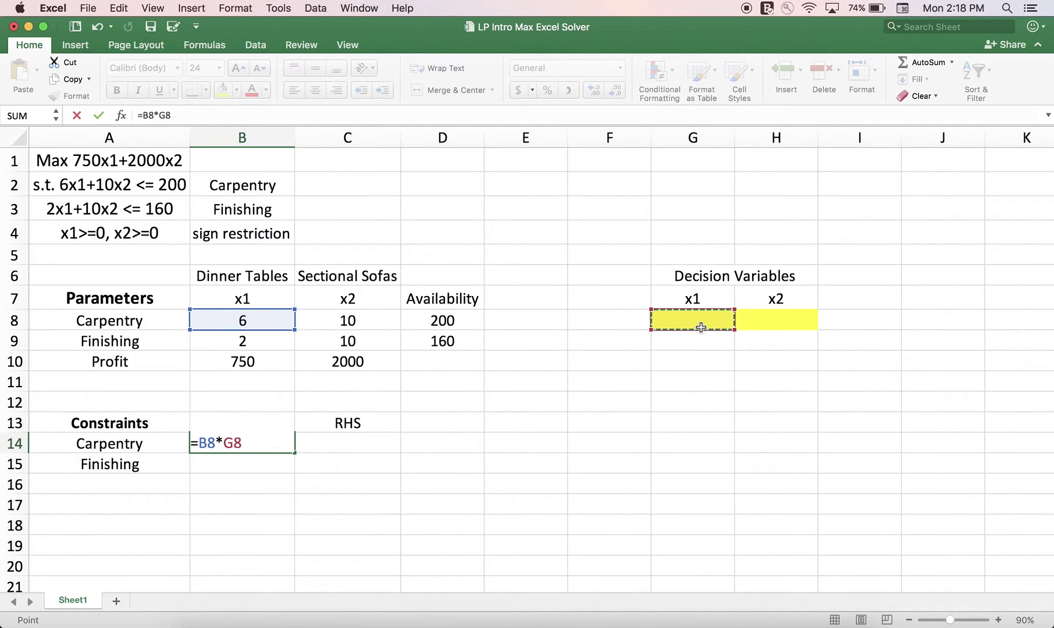
type("+")
left_click(378, 320)
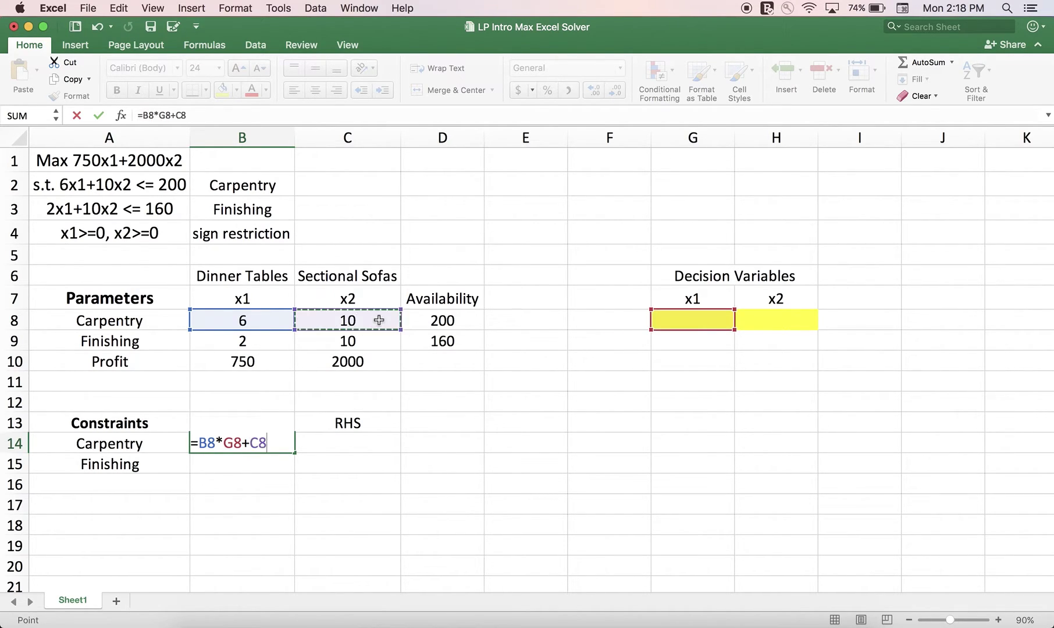
type("*")
left_click(784, 320)
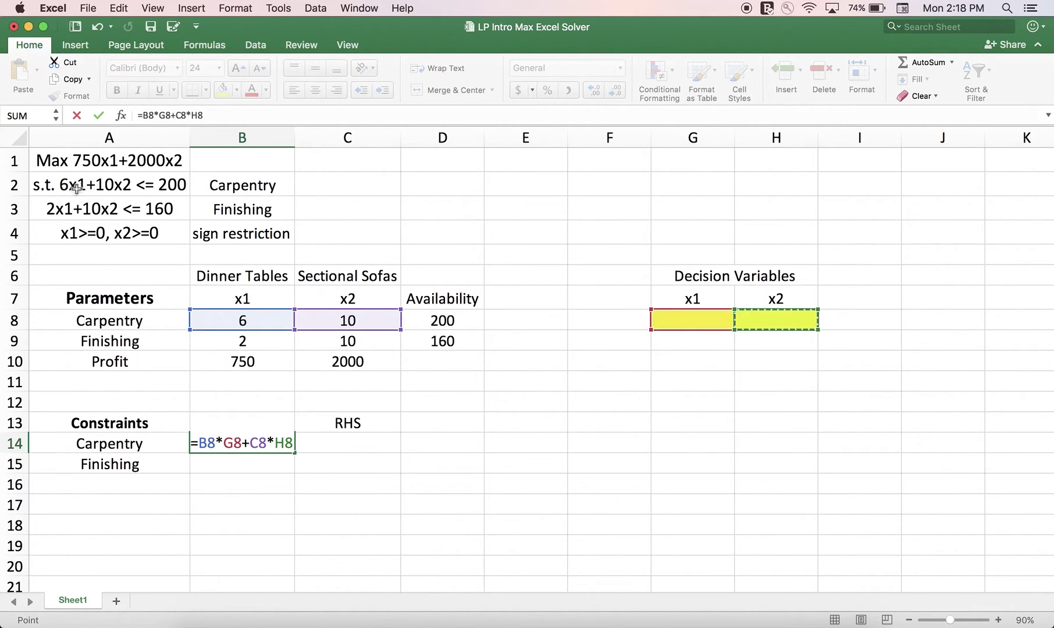
key("Return")
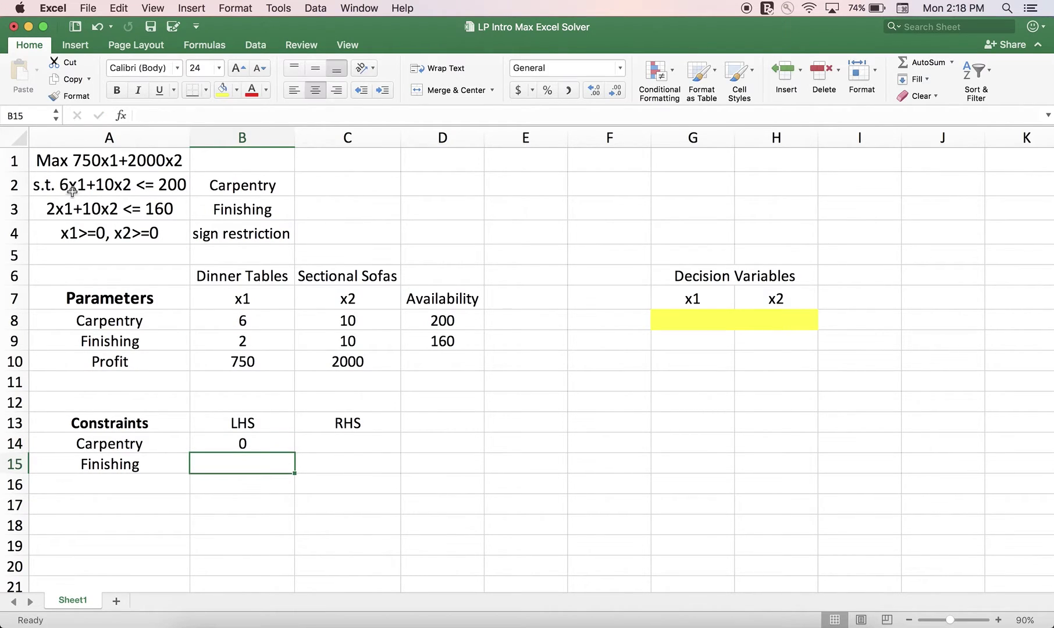
Link the Carpentry constraint's RHS cell C14 to its availability with the formula =D8.
left_click(344, 444)
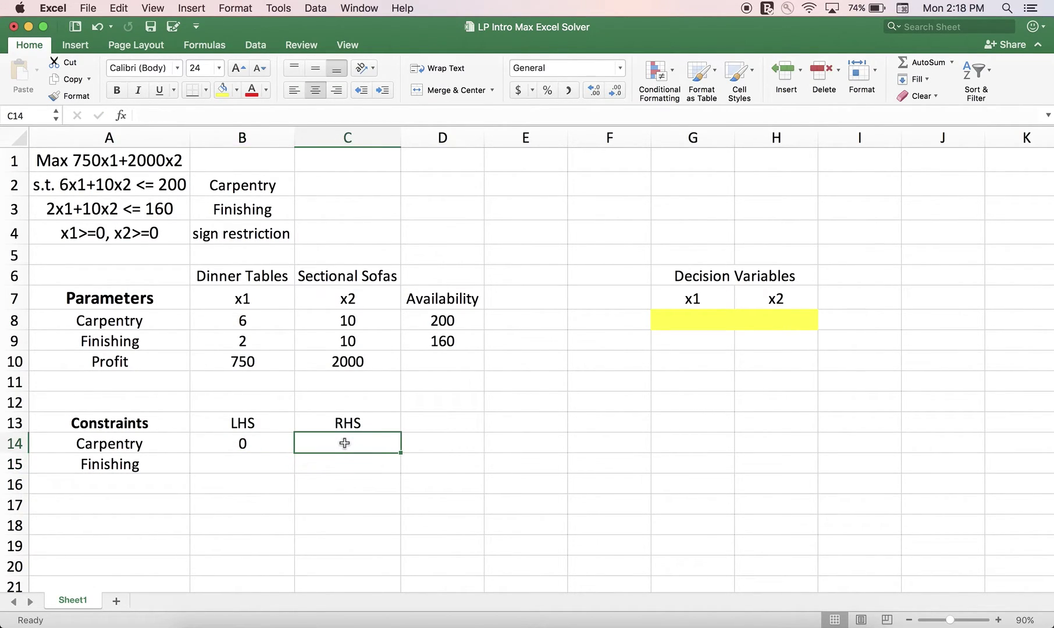
type("=")
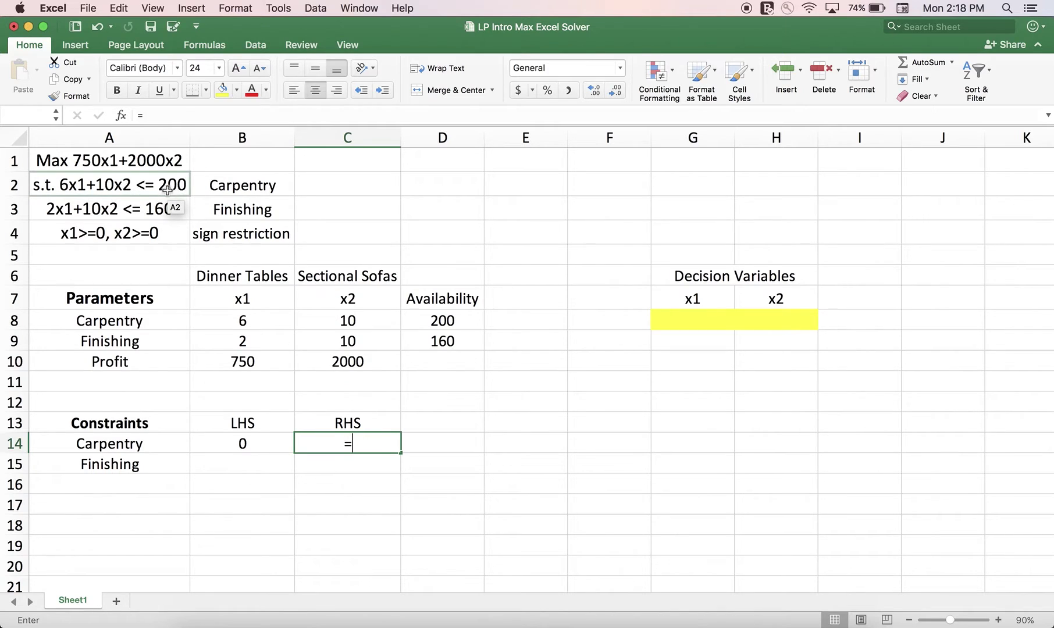
left_click(433, 320)
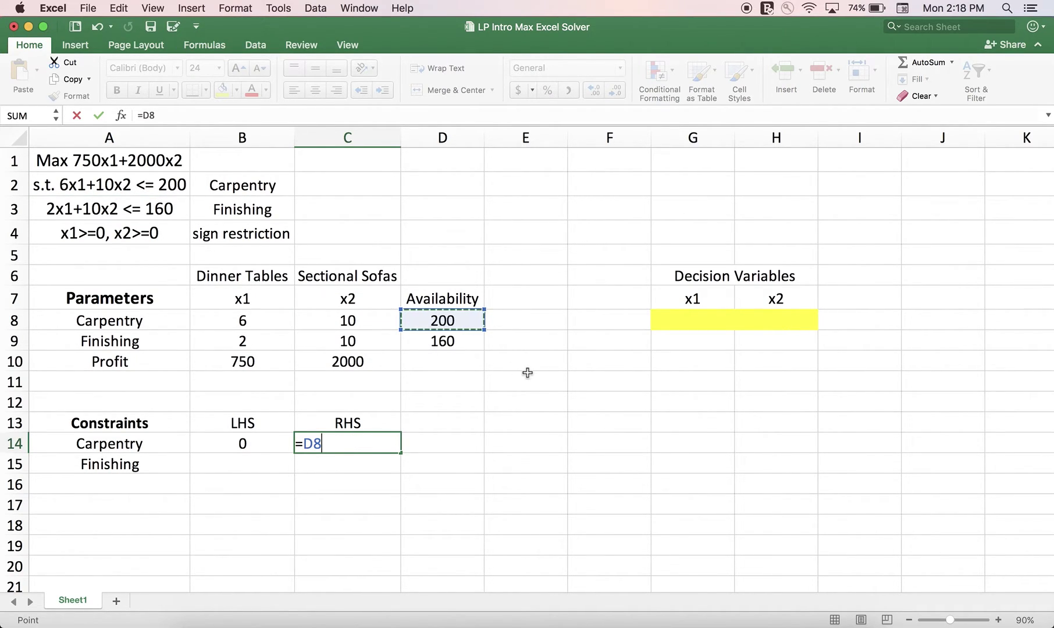
key("Return")
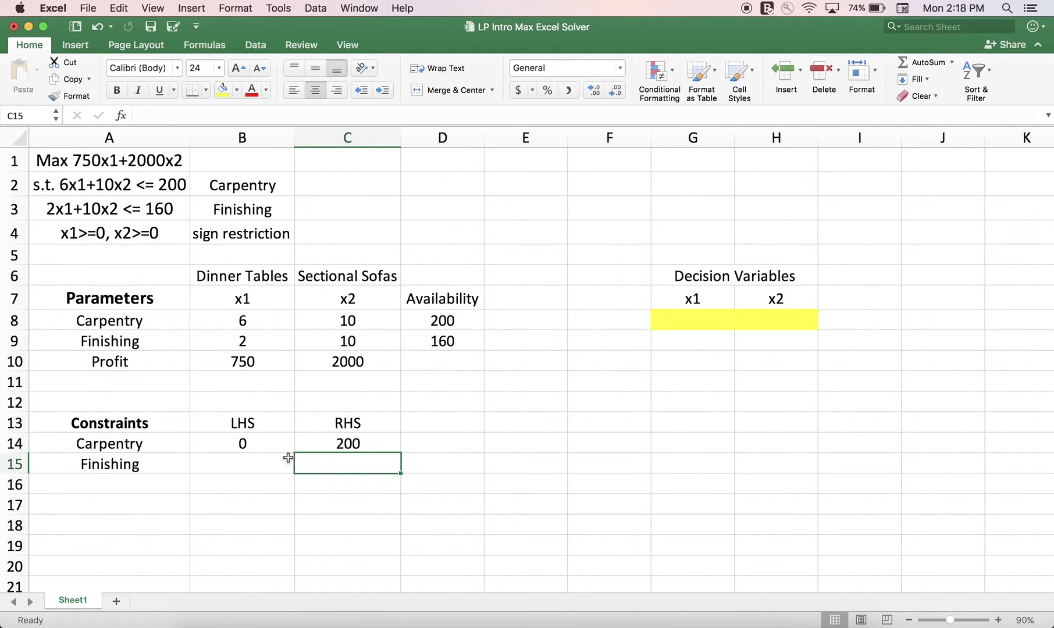
left_click(257, 445)
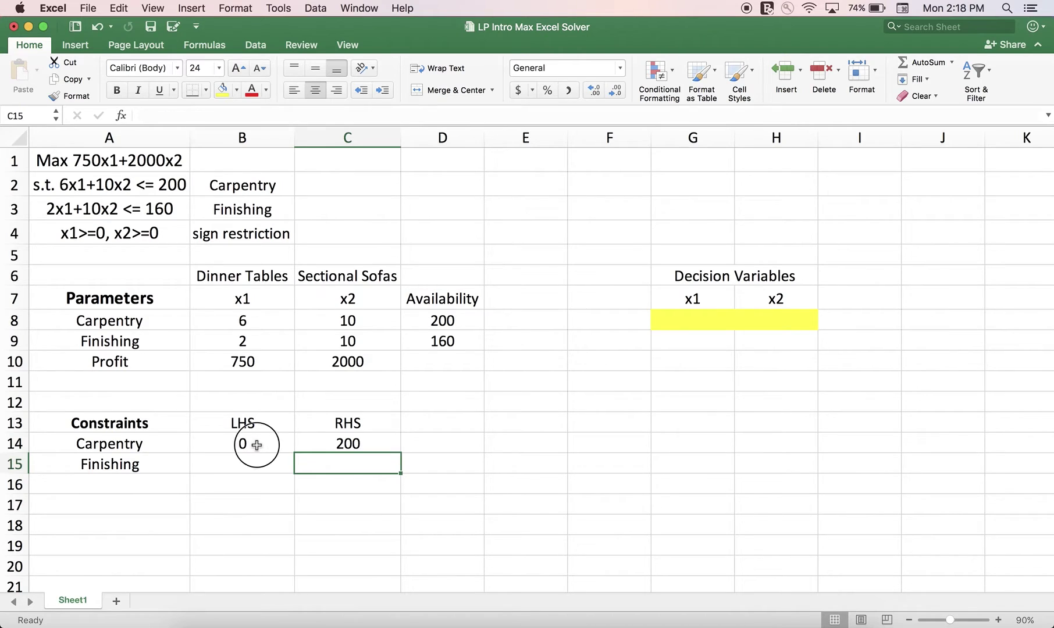
left_click_drag(689, 320, 751, 328)
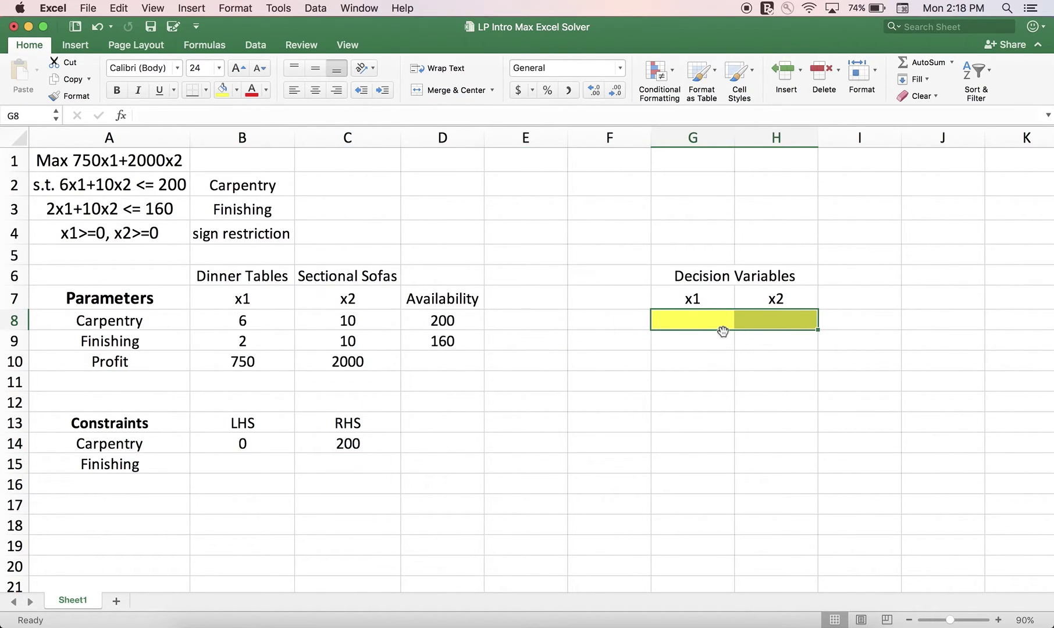
left_click(273, 441)
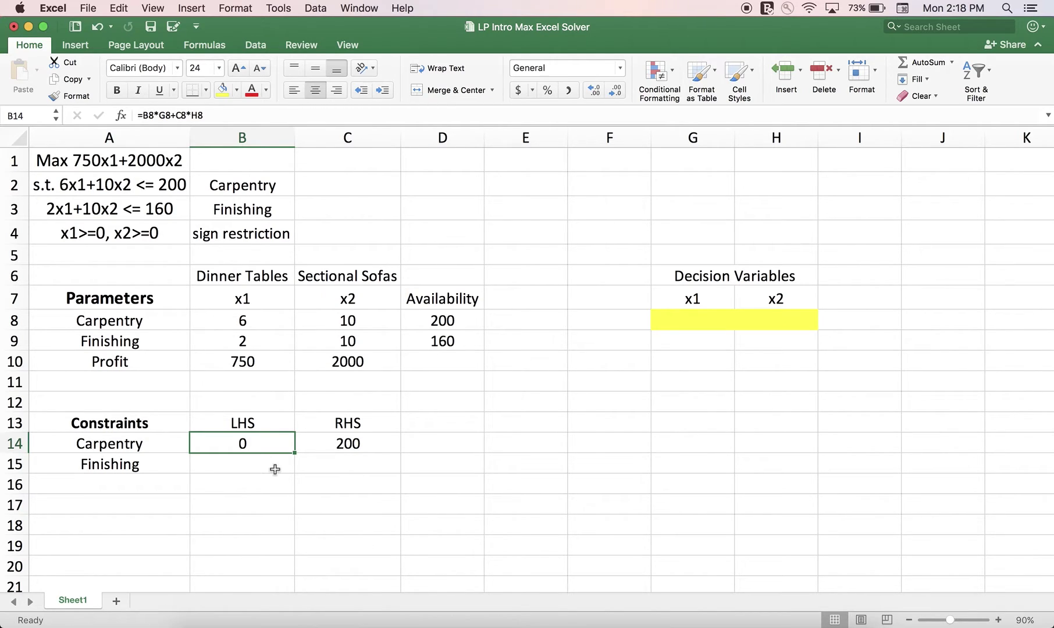
Enter the Finishing constraint's left-hand-side formula =B9*G8+C9*H8 in B15.
left_click(264, 464)
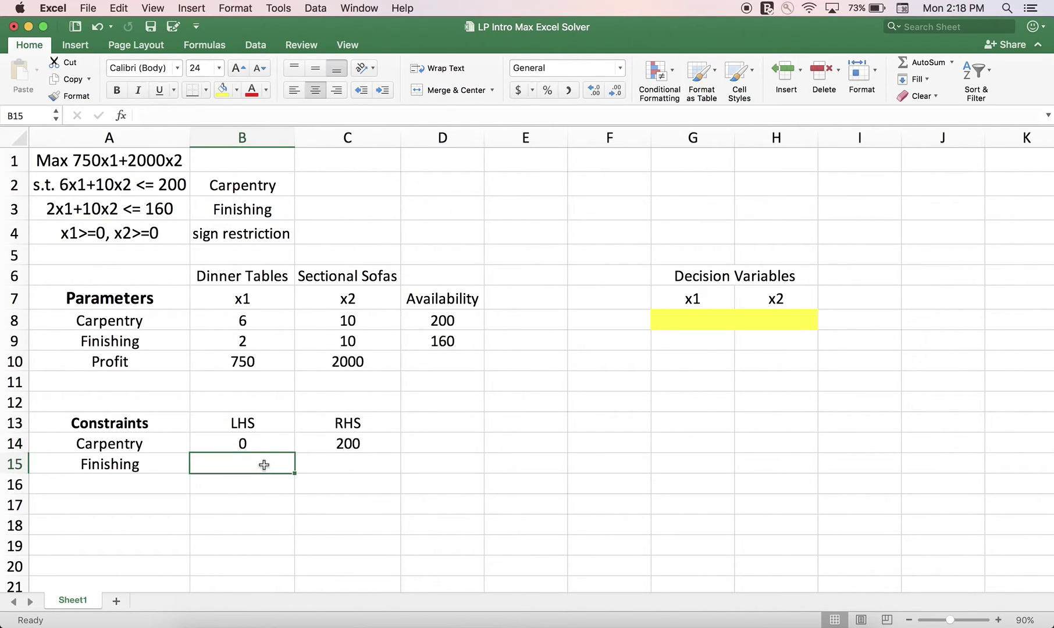
type("=")
left_click(251, 341)
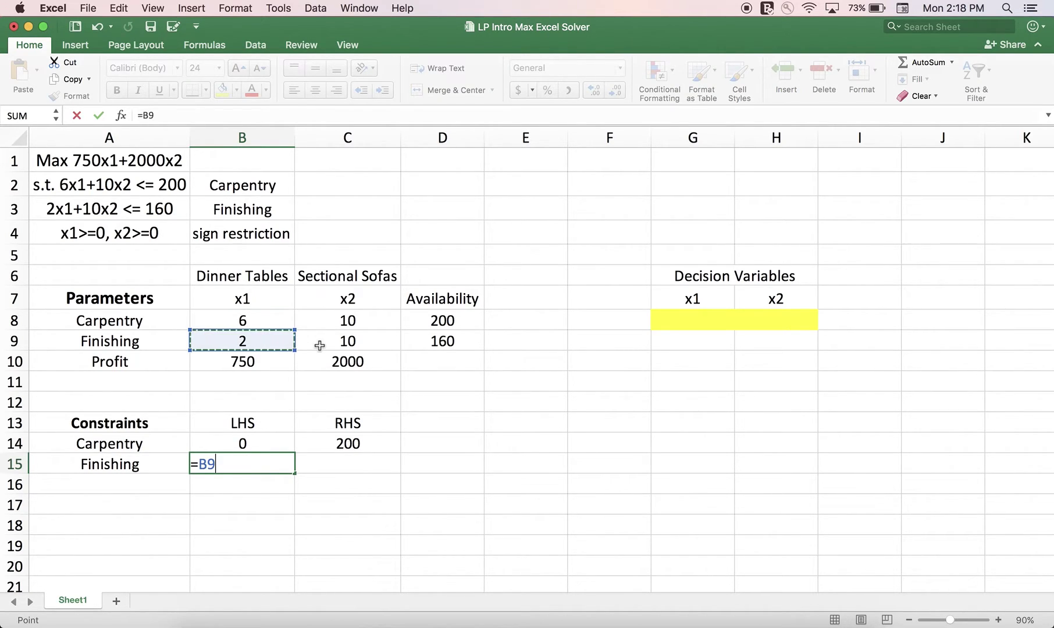
type("*")
left_click(681, 319)
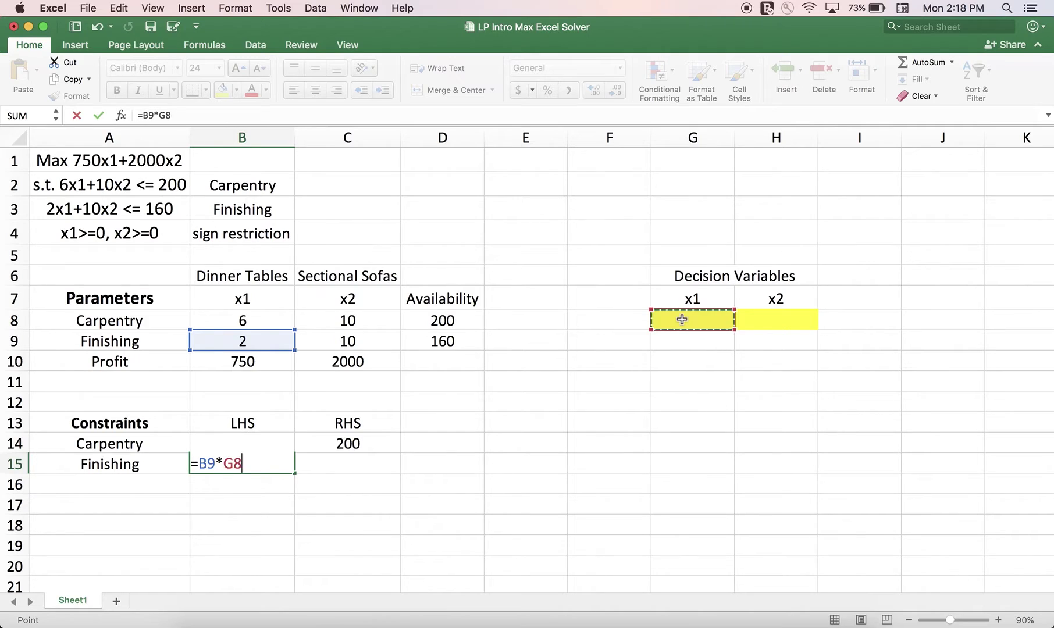
type("+")
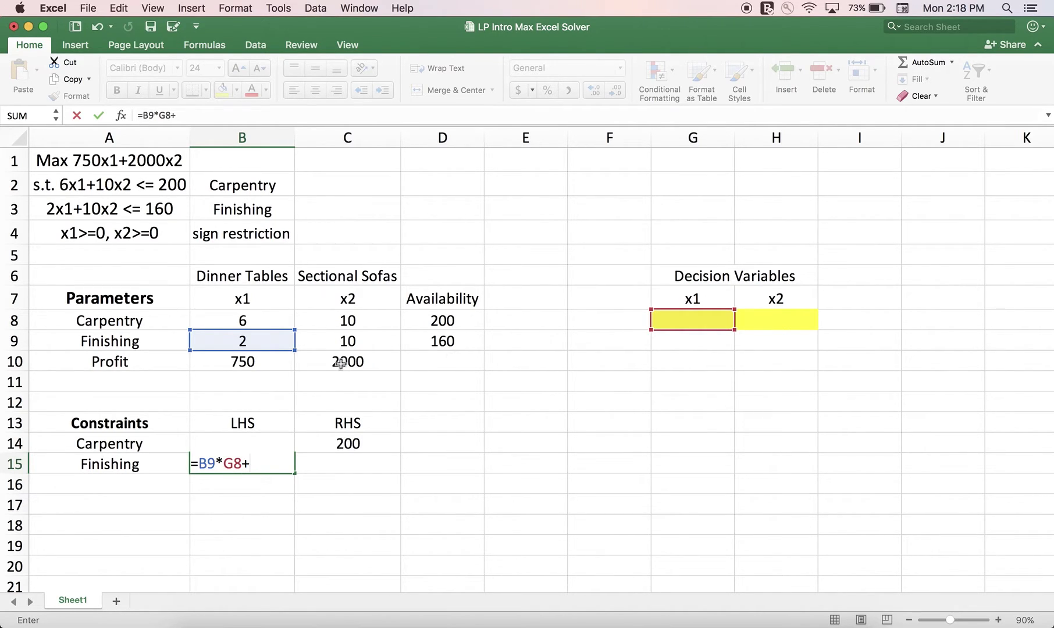
left_click(335, 345)
type("*")
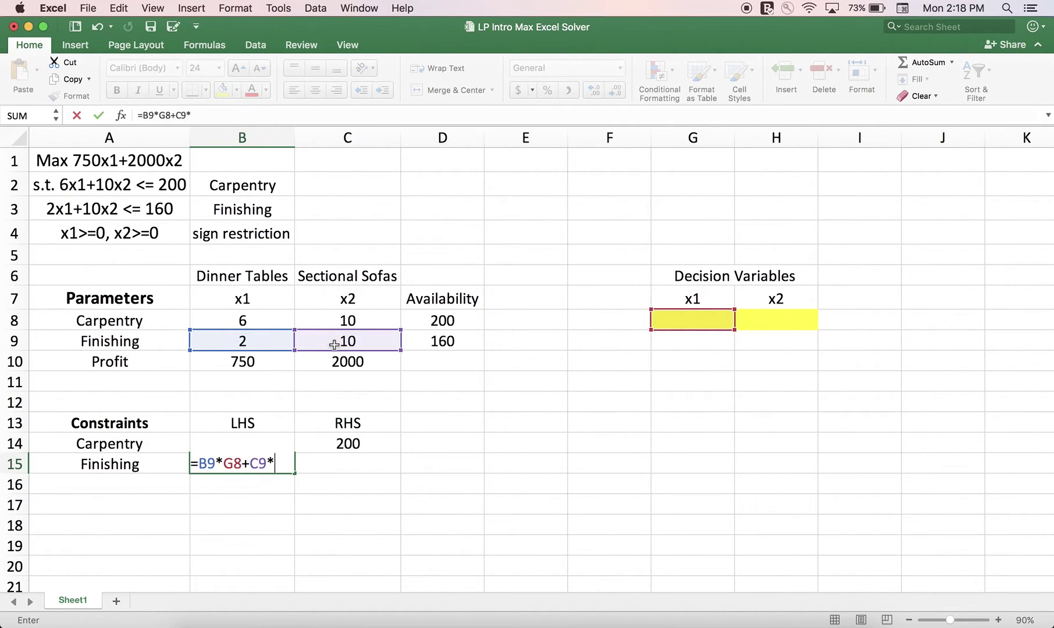
left_click(764, 322)
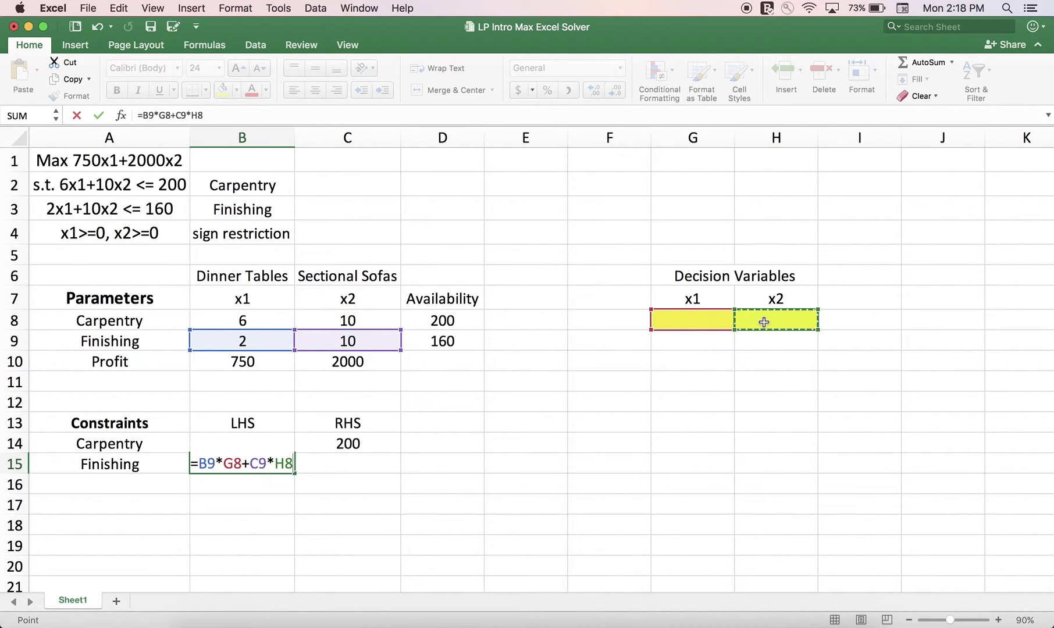
key("Tab")
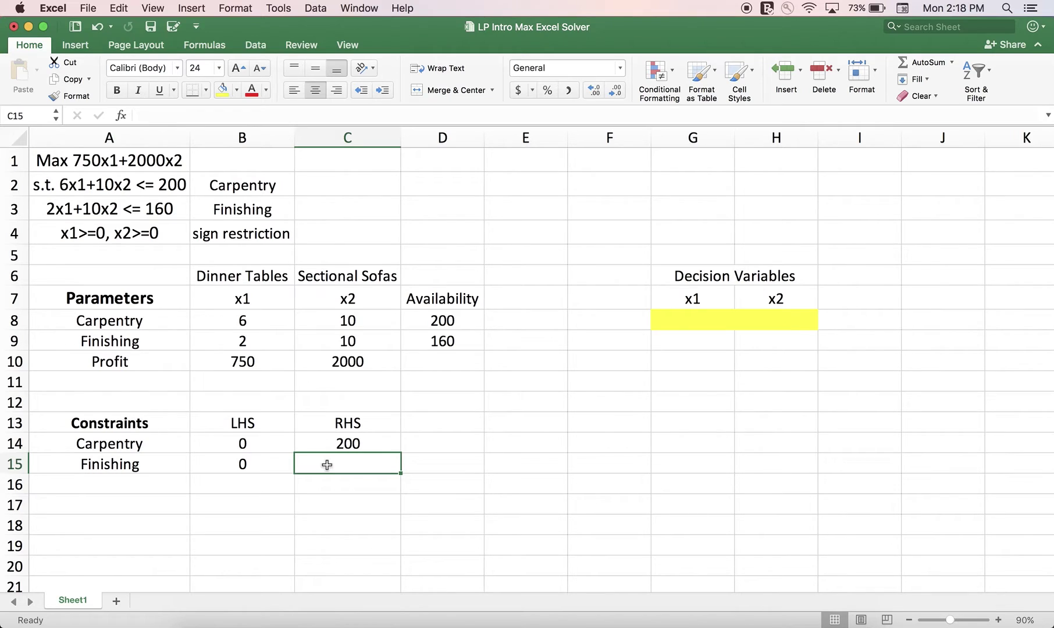
Link the Finishing constraint's RHS cell C15 to its availability with the formula =D9.
type("=")
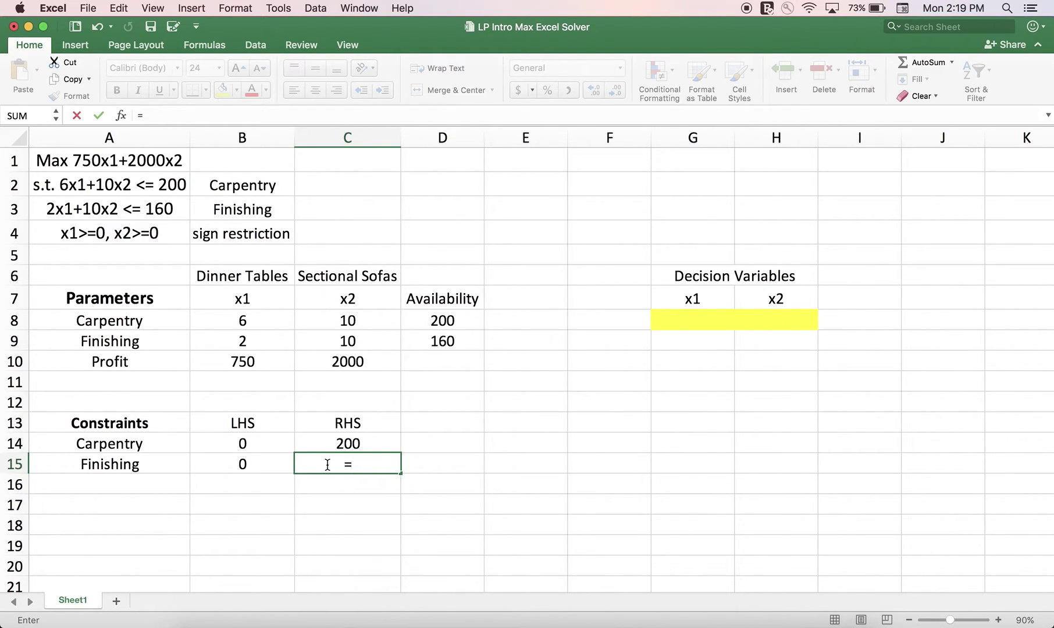
left_click(455, 348)
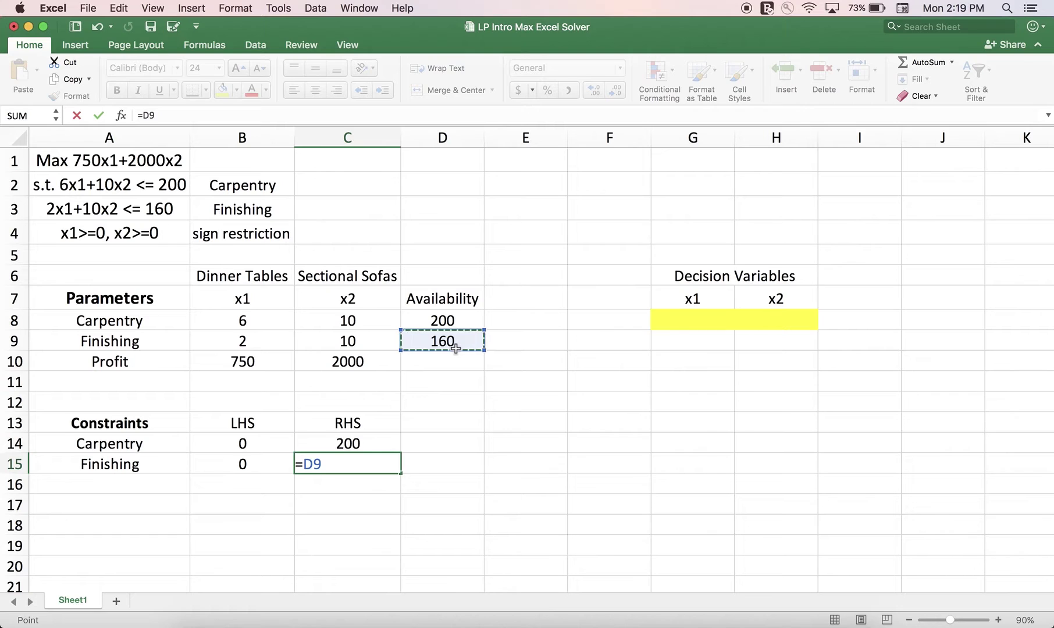
key("Return")
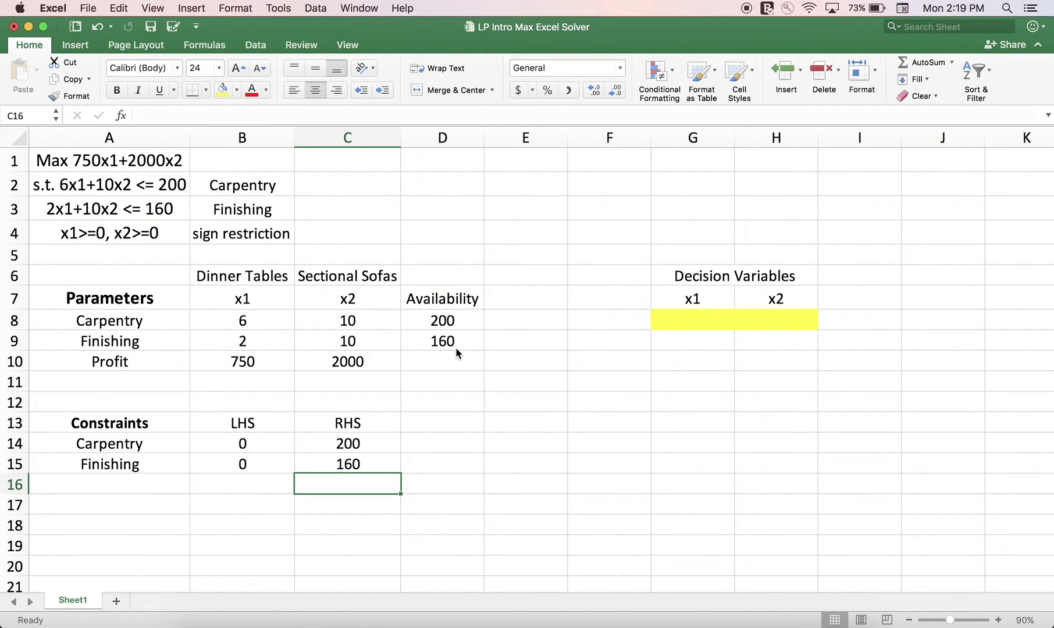
Enter the heading "Objective Function" in E13, beside the constraints table.
left_click(123, 510)
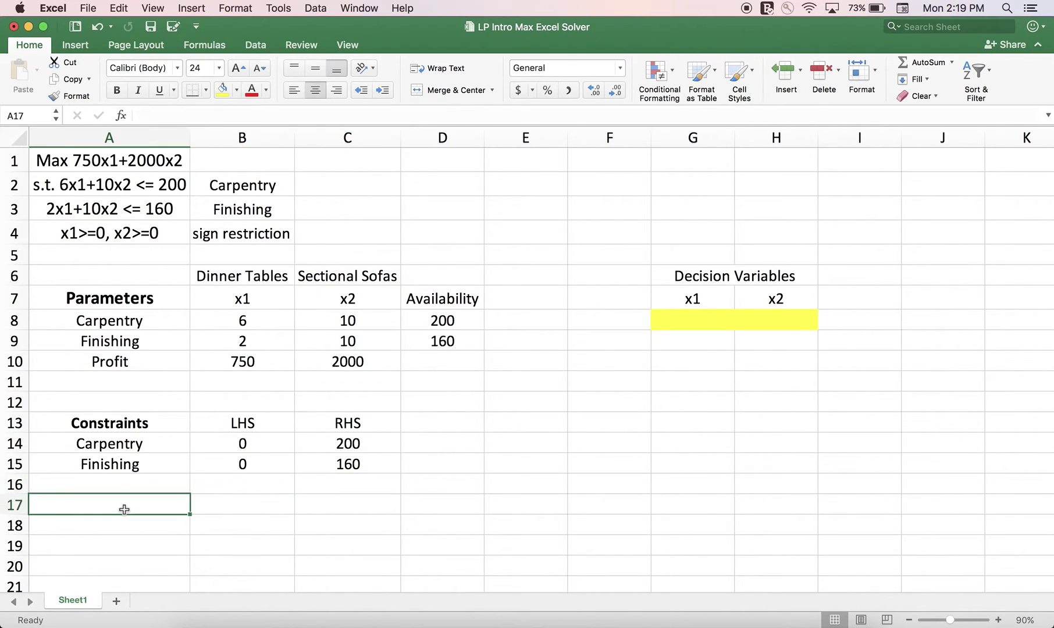
left_click(555, 418)
type("Object")
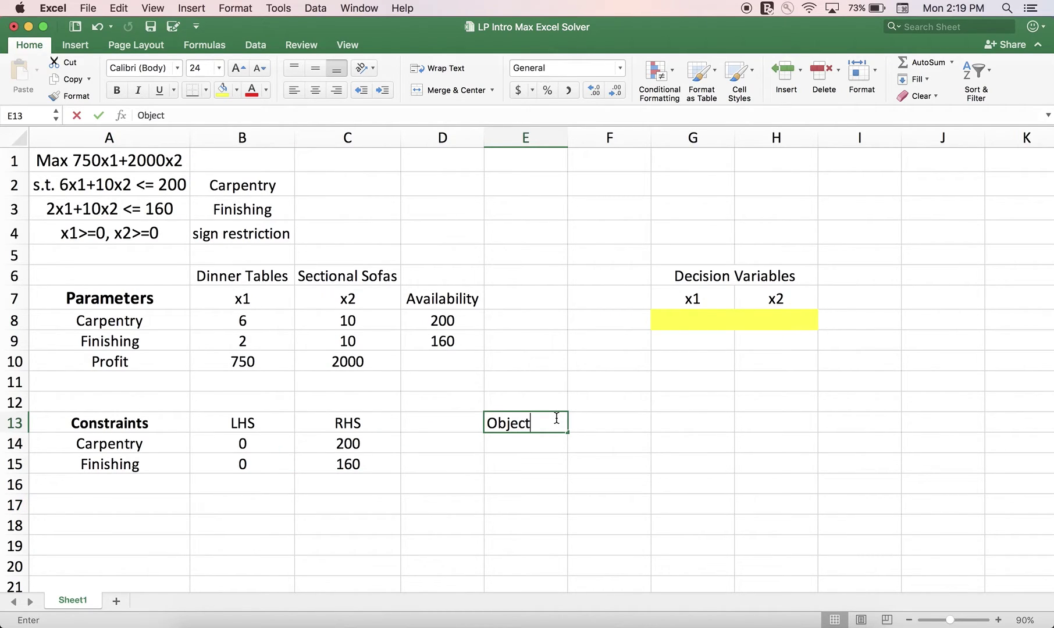
type("ive Function")
key("Return")
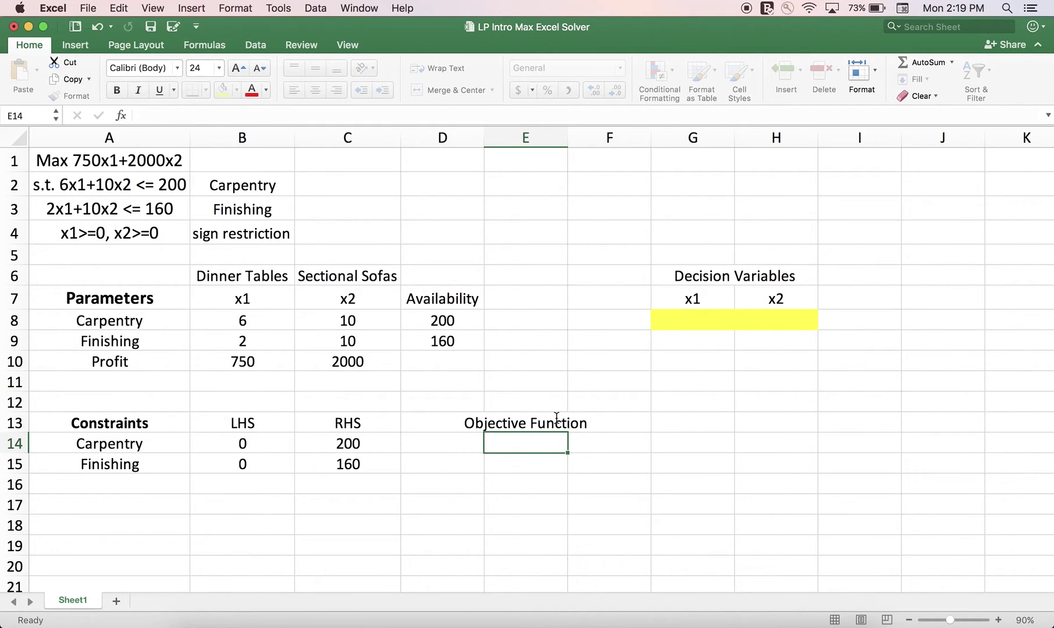
Enter the total profit formula =B10*G8+C10*H8 in E14 under the Objective Function heading and center the cell.
type("=")
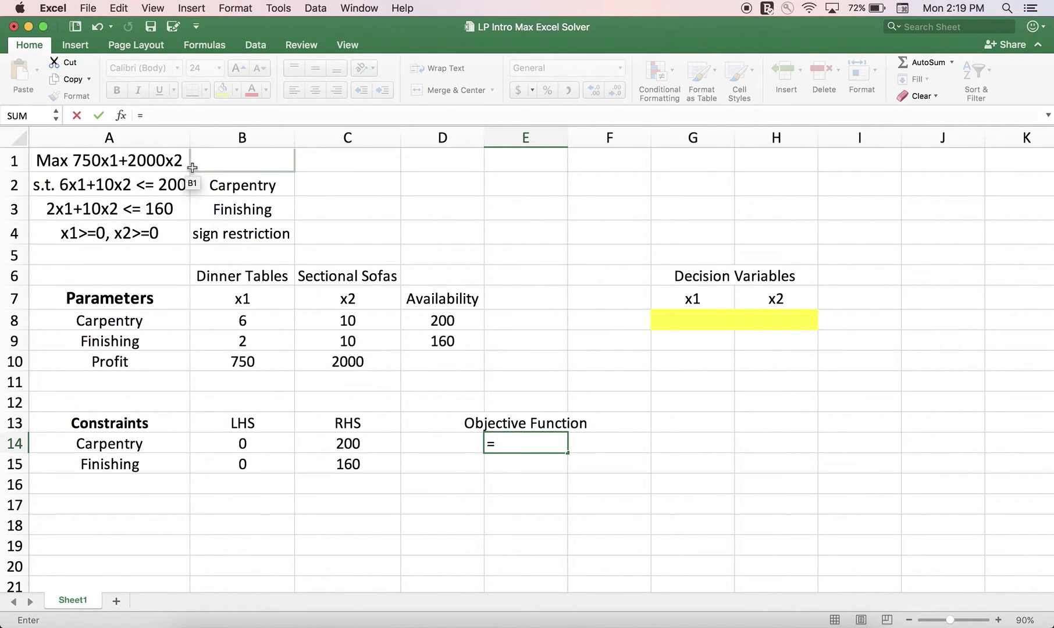
left_click(249, 361)
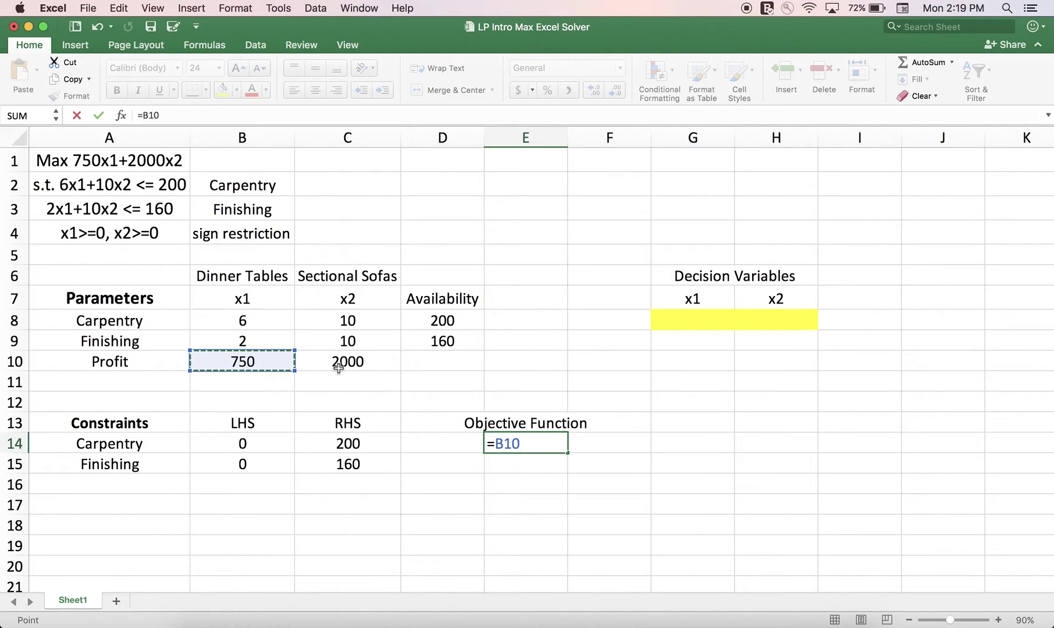
type("*")
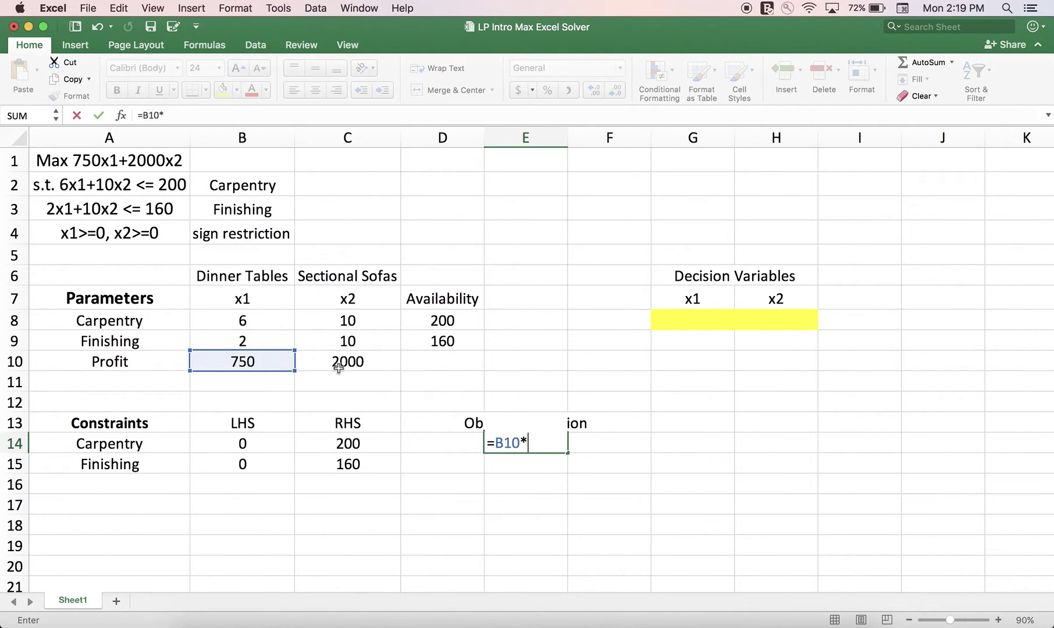
left_click(688, 322)
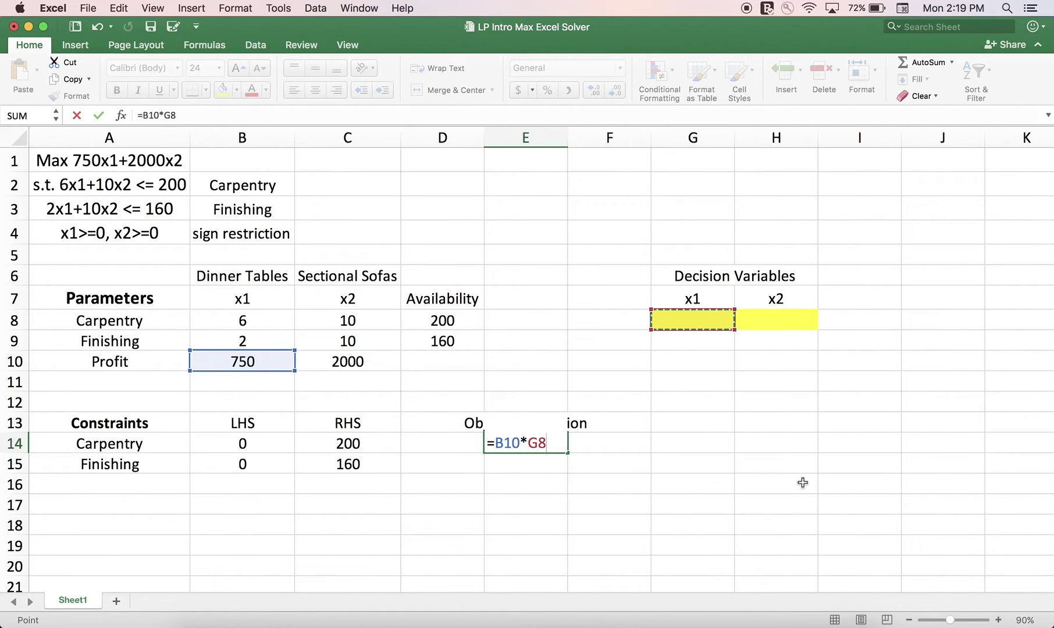
type("+")
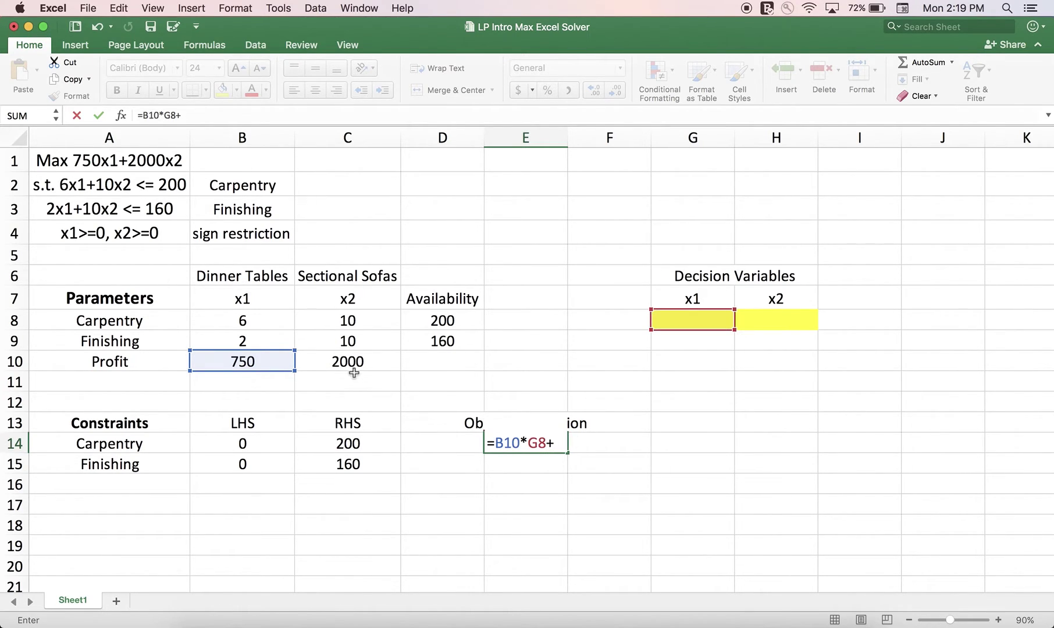
left_click(353, 362)
type("*")
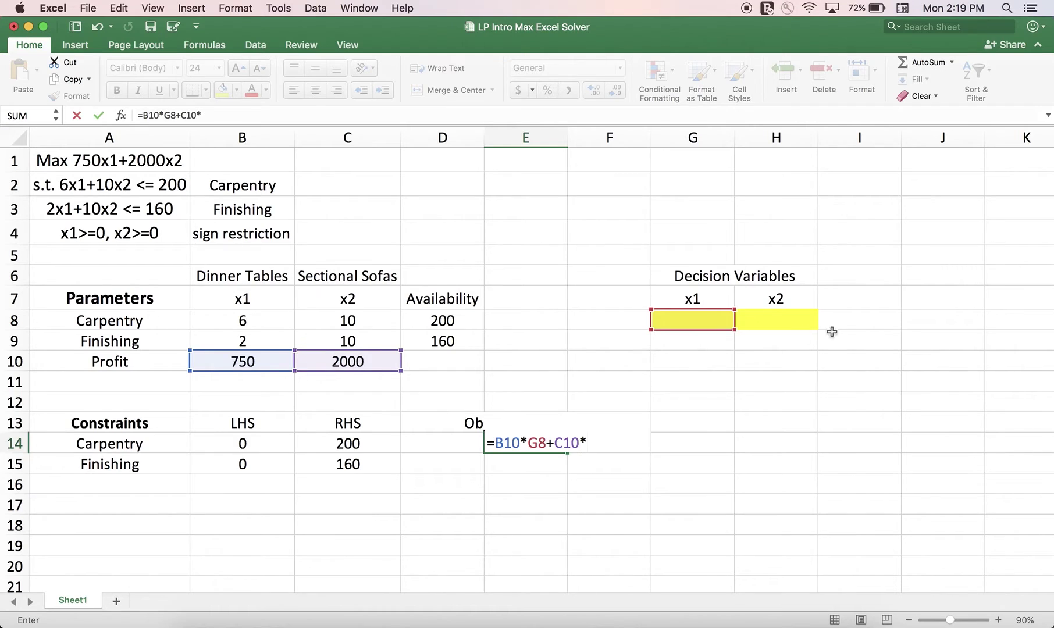
left_click(779, 318)
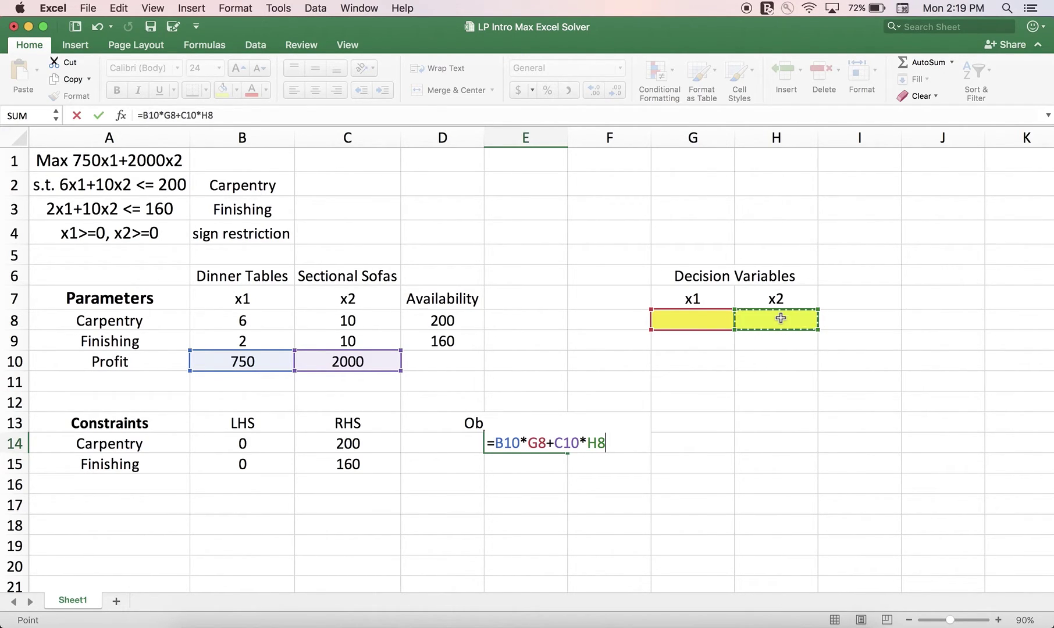
key("Return")
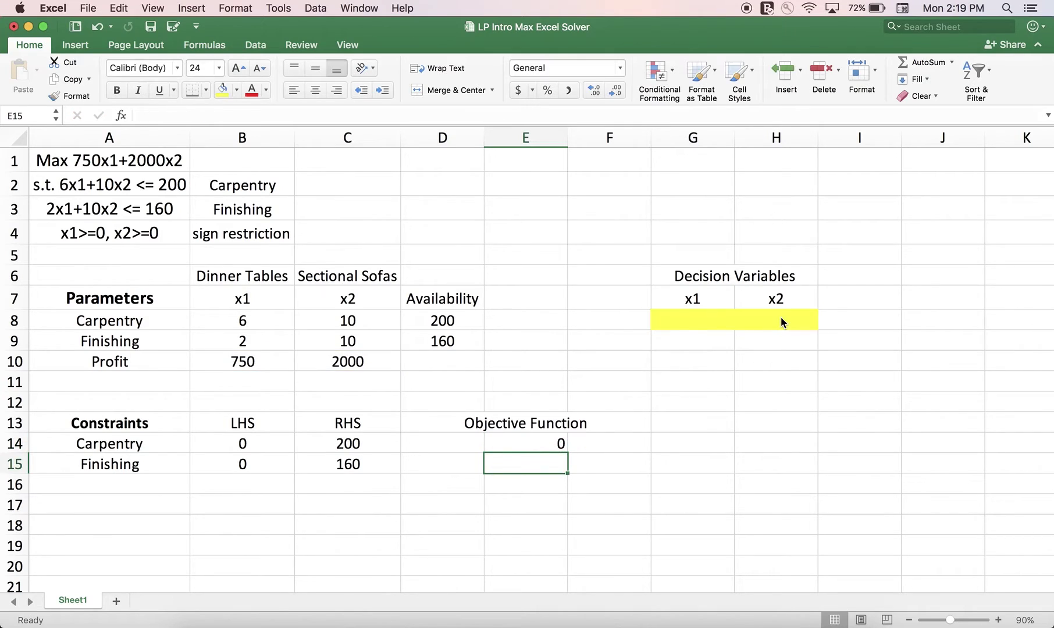
left_click(506, 443)
left_click(314, 90)
left_click_drag(317, 400, 258, 504)
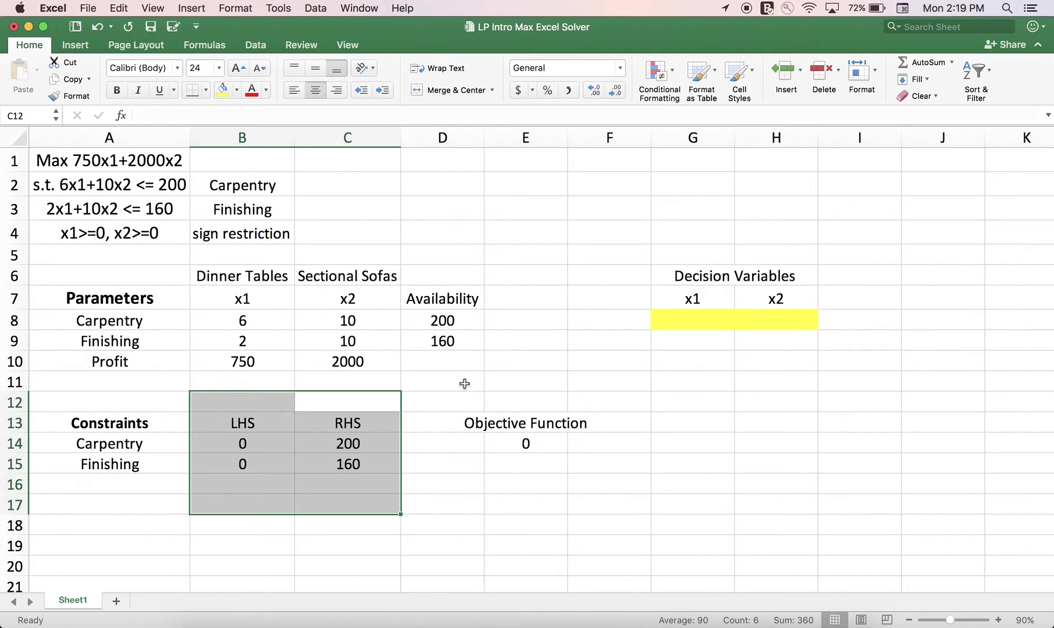
left_click_drag(464, 384, 578, 447)
left_click_drag(663, 317, 747, 314)
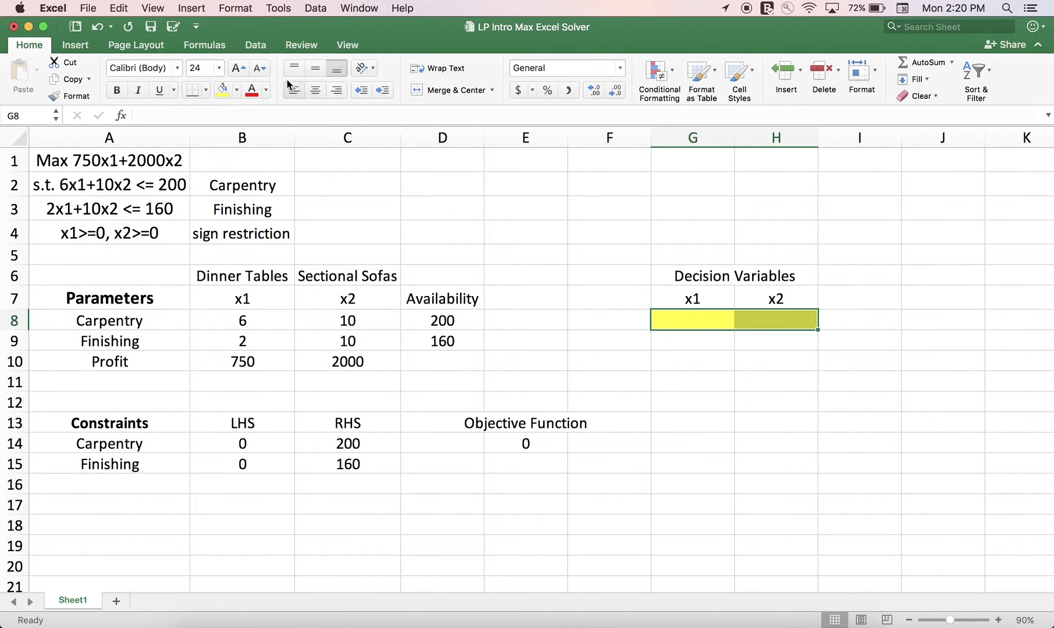
Open Solver and set its objective to the objective function cell E14.
left_click(254, 46)
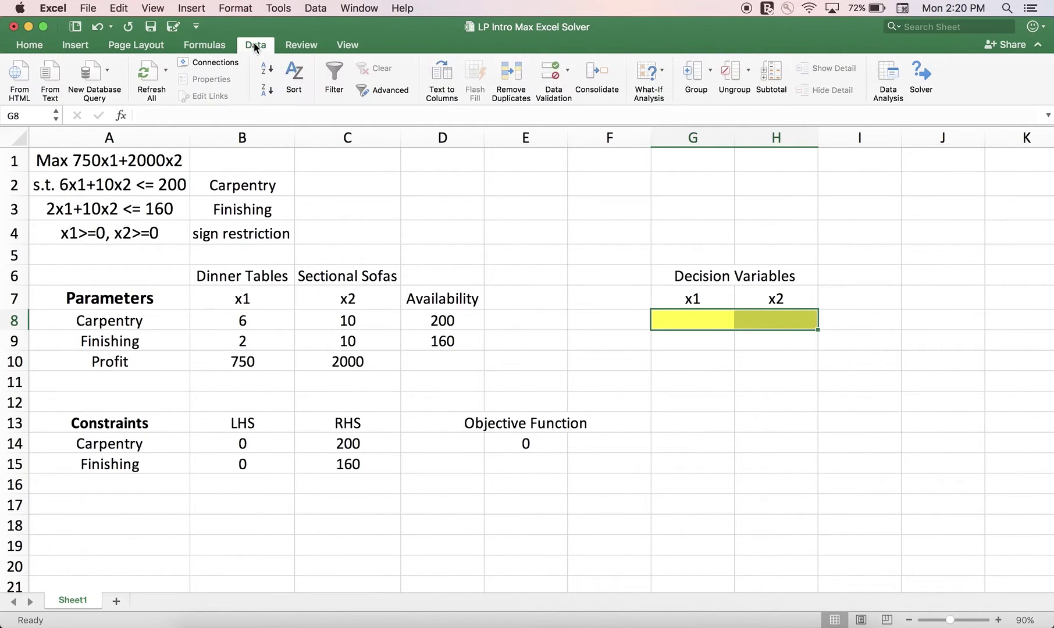
left_click(926, 72)
left_click_drag(553, 142, 807, 177)
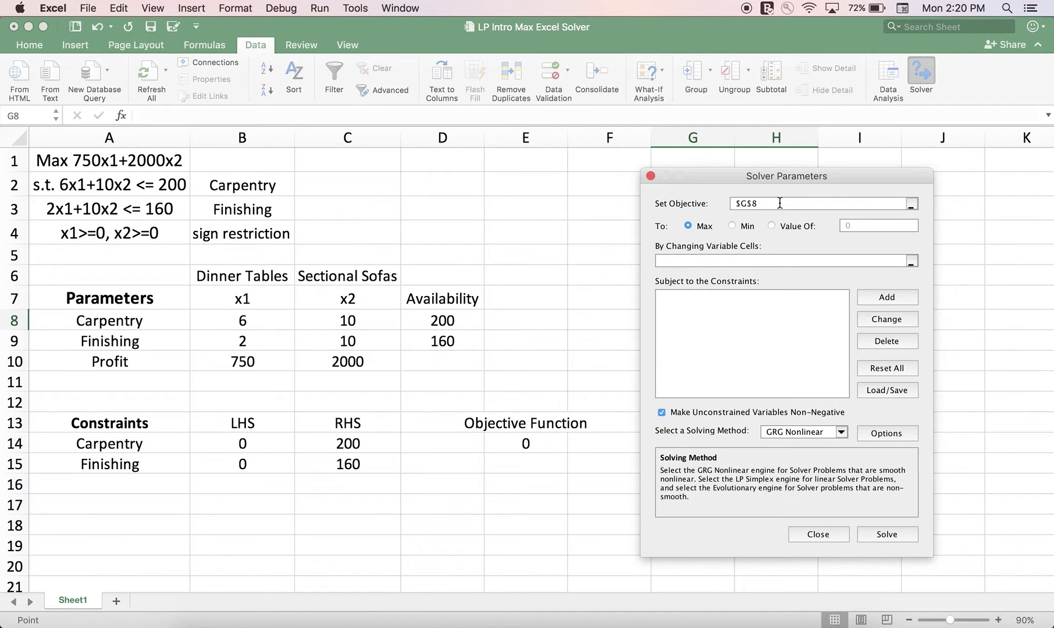
left_click(723, 204)
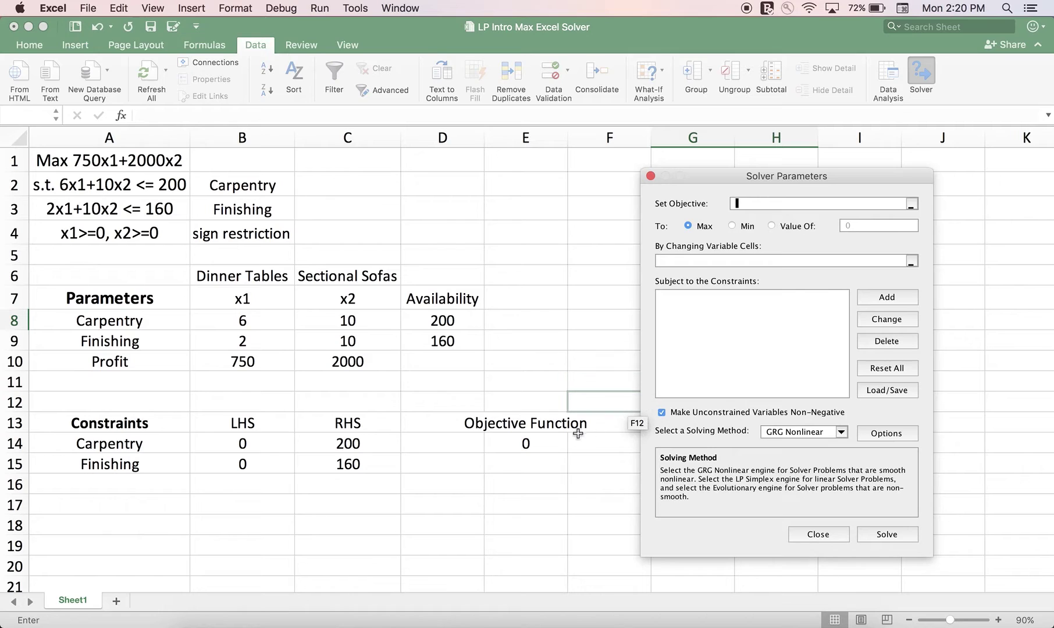
left_click(524, 445)
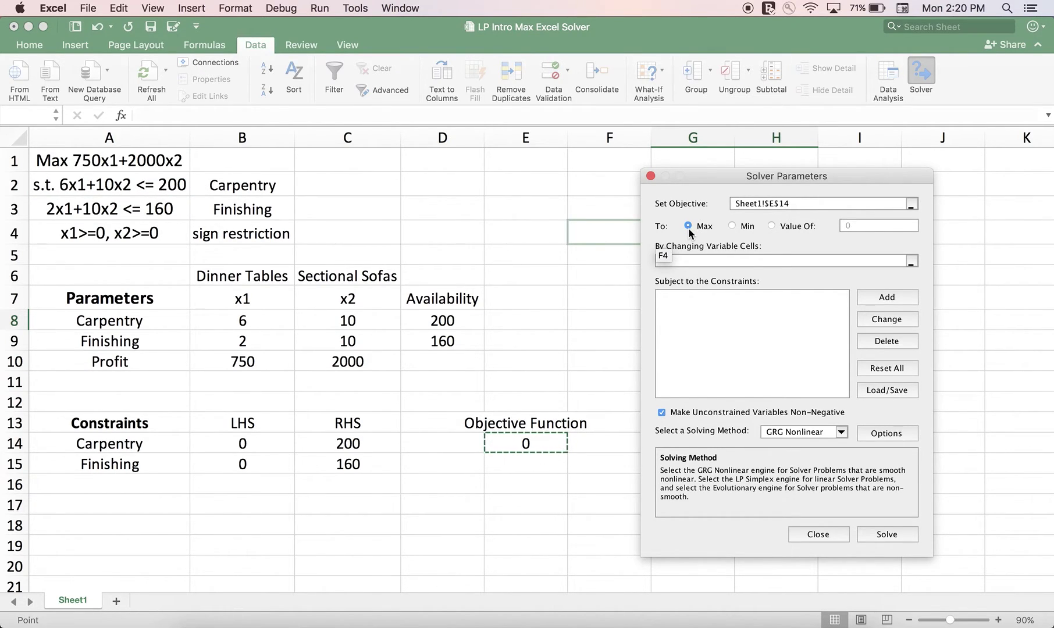
Set Solver's changing variable cells to the yellow decision variable cells G8:H8.
left_click(705, 260)
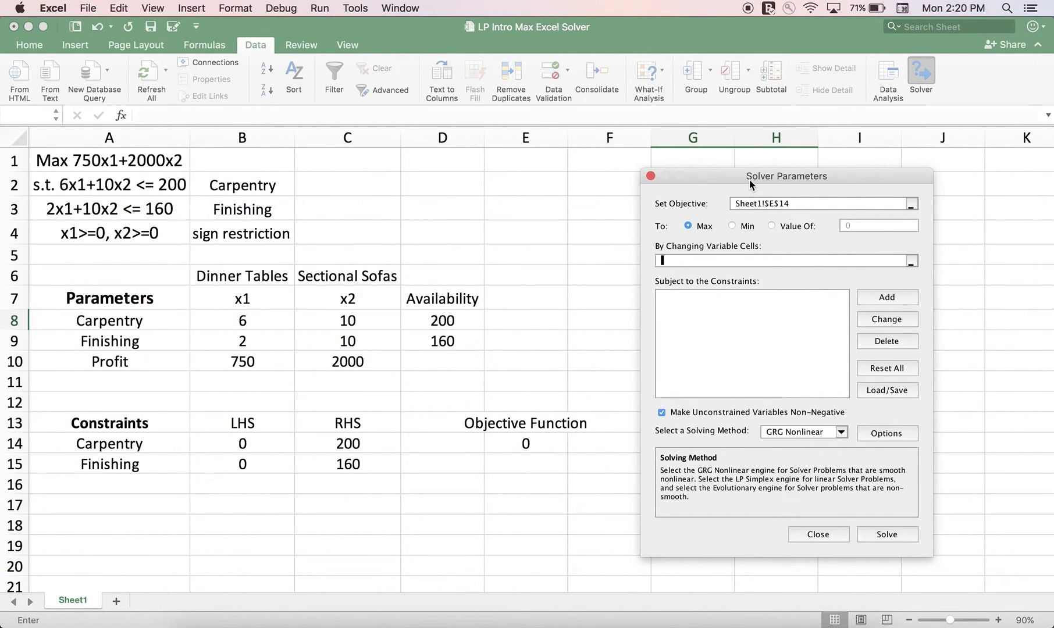
left_click_drag(741, 177, 375, 177)
left_click(685, 319)
left_click_drag(685, 319, 774, 319)
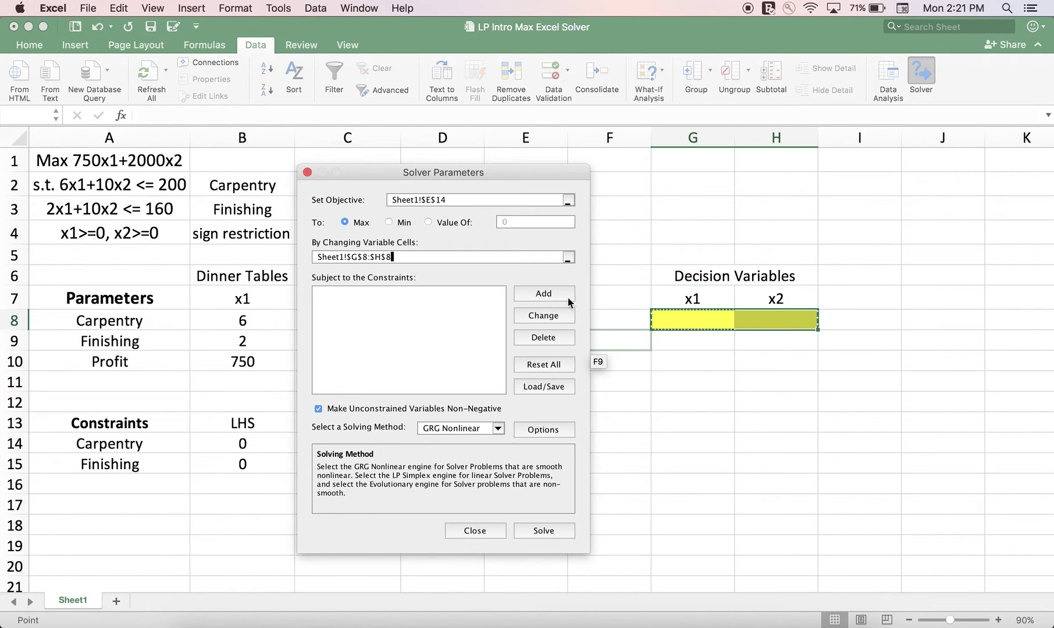
Add a Solver constraint requiring the carpentry LHS in B14 to be <= its RHS in C14.
left_click(547, 293)
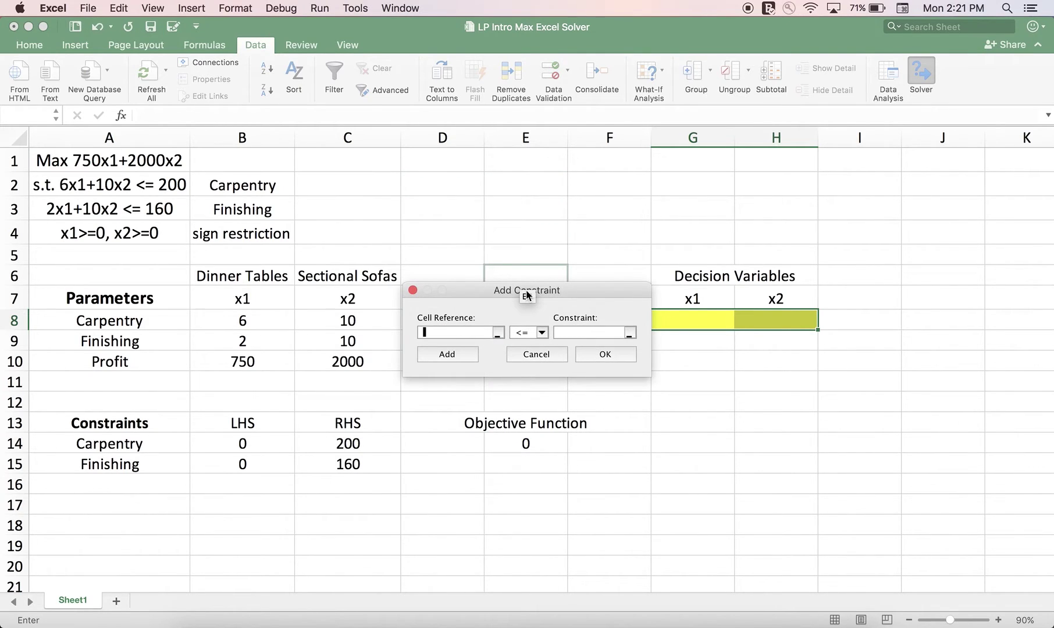
left_click_drag(542, 295, 777, 190)
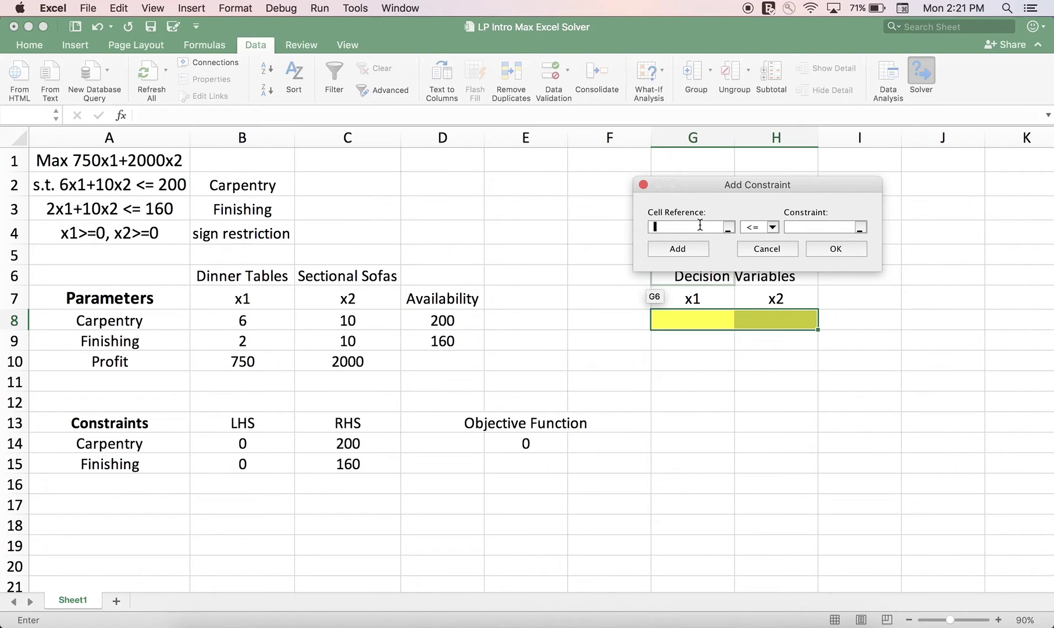
left_click(769, 230)
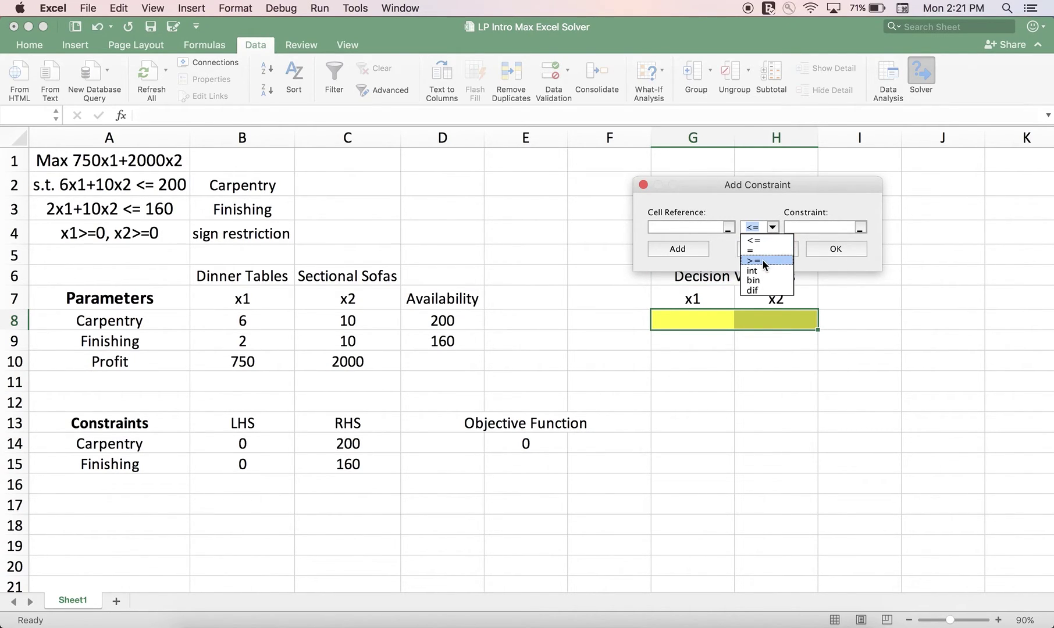
left_click(803, 221)
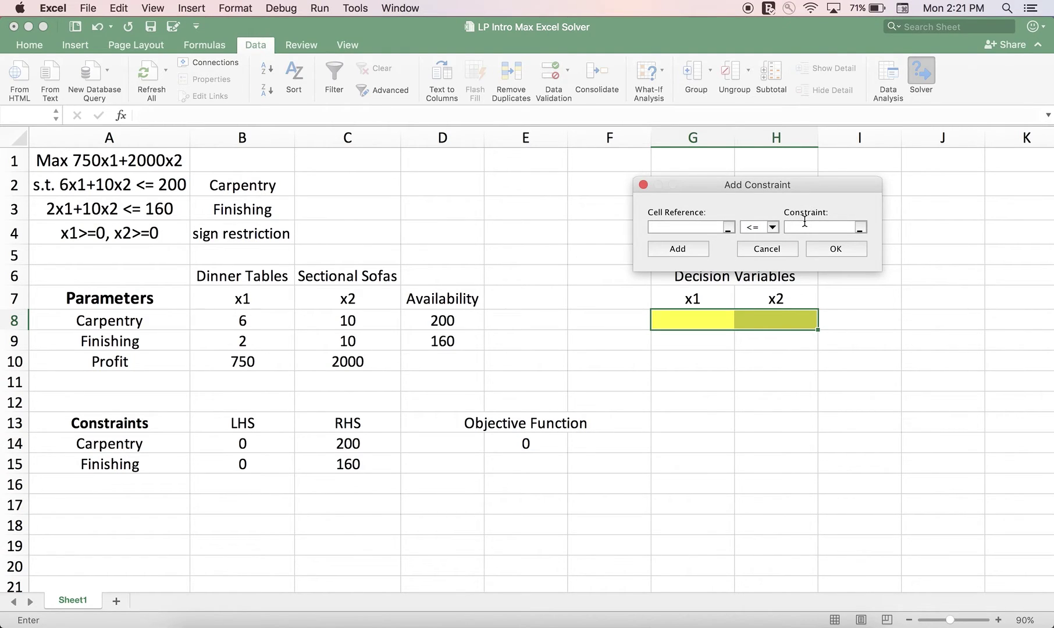
left_click(708, 223)
left_click(271, 443)
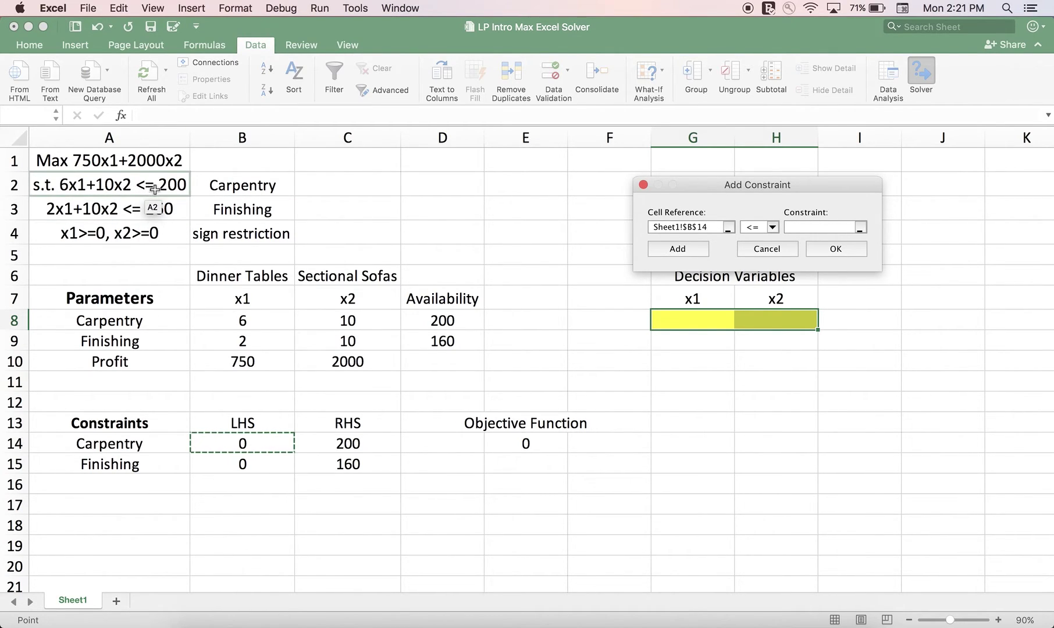
left_click(773, 227)
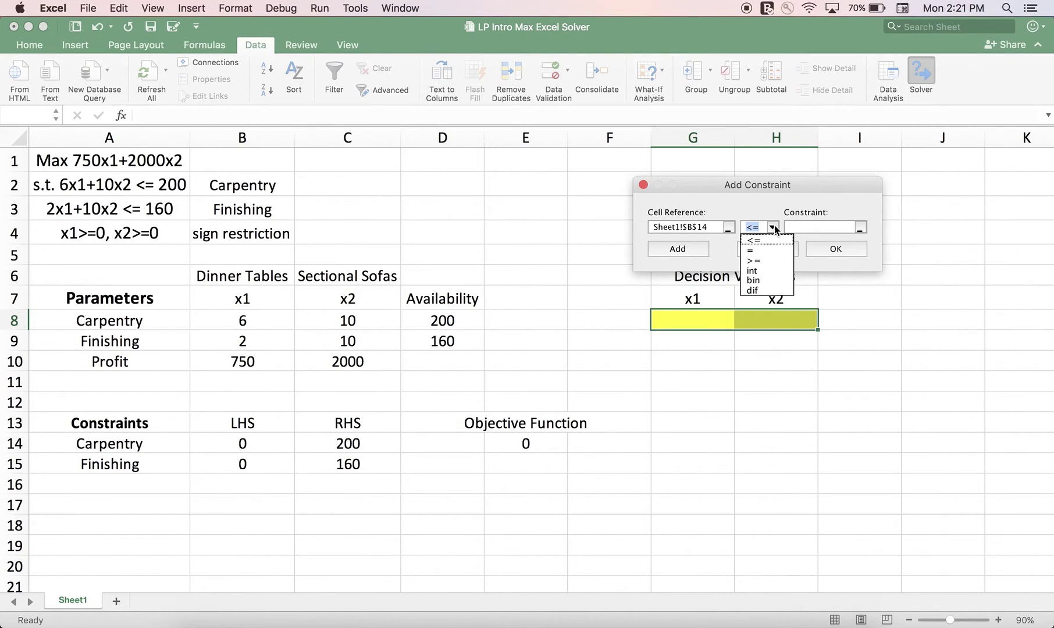
left_click(811, 225)
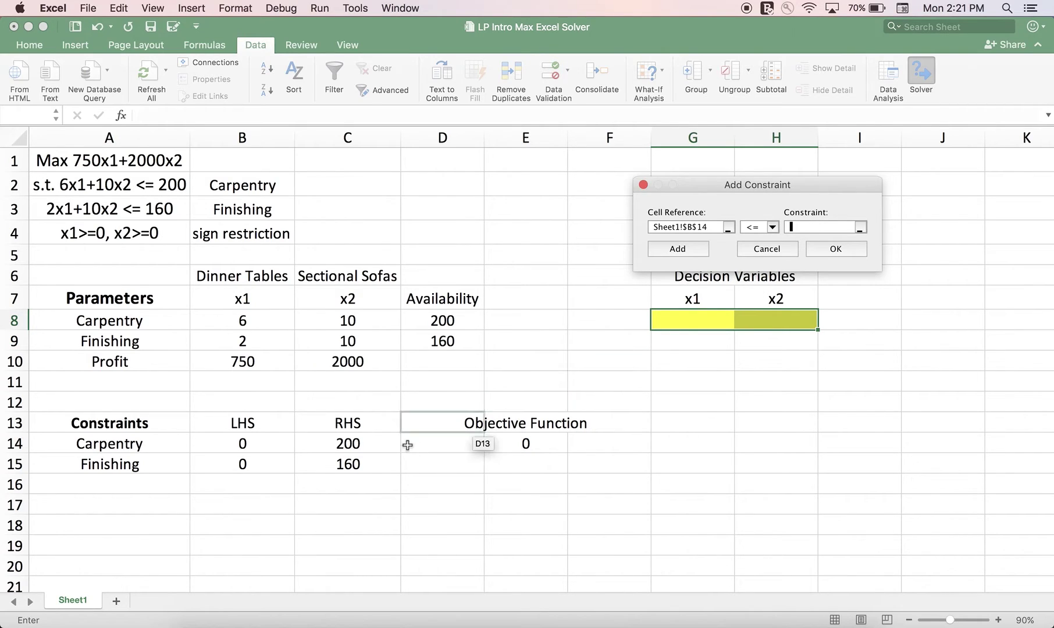
left_click(380, 443)
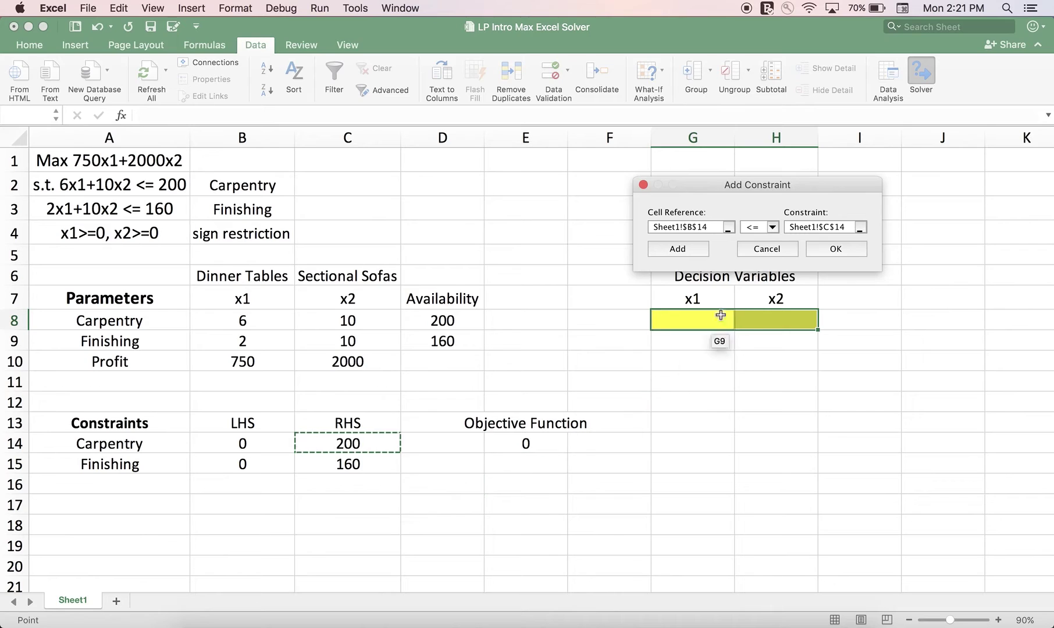
left_click(675, 248)
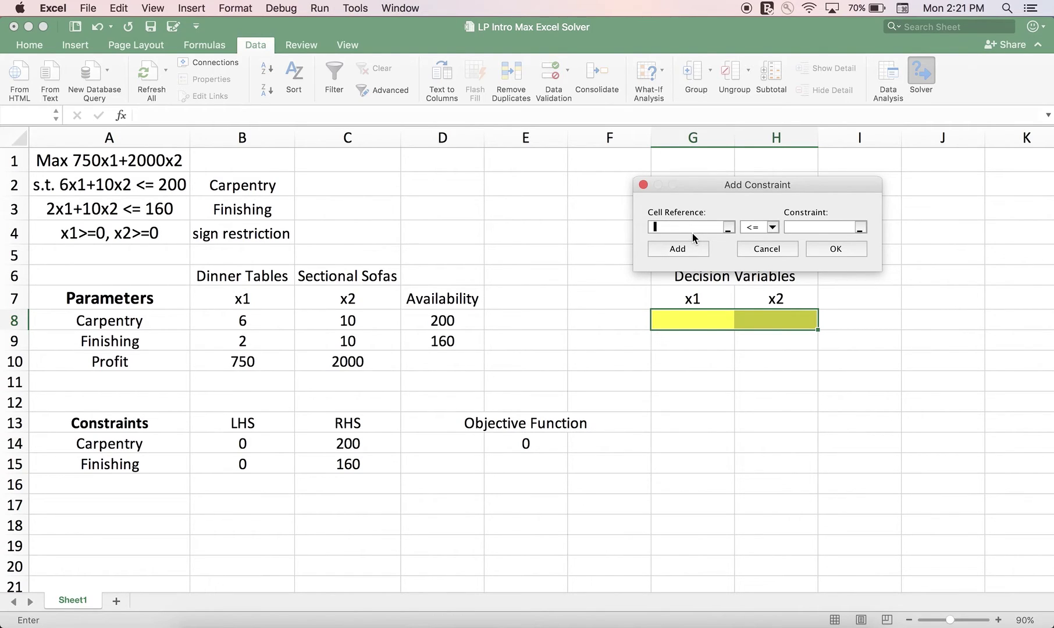
Add a Solver constraint requiring the finishing LHS in B15 to be <= its RHS in C15.
left_click(274, 463)
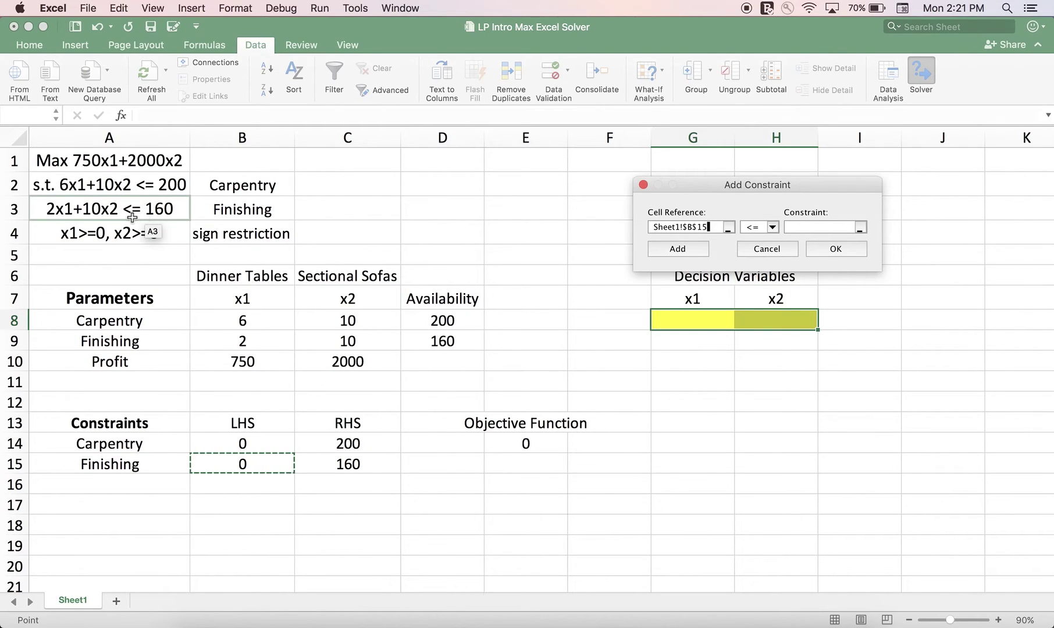
left_click(812, 227)
left_click(370, 469)
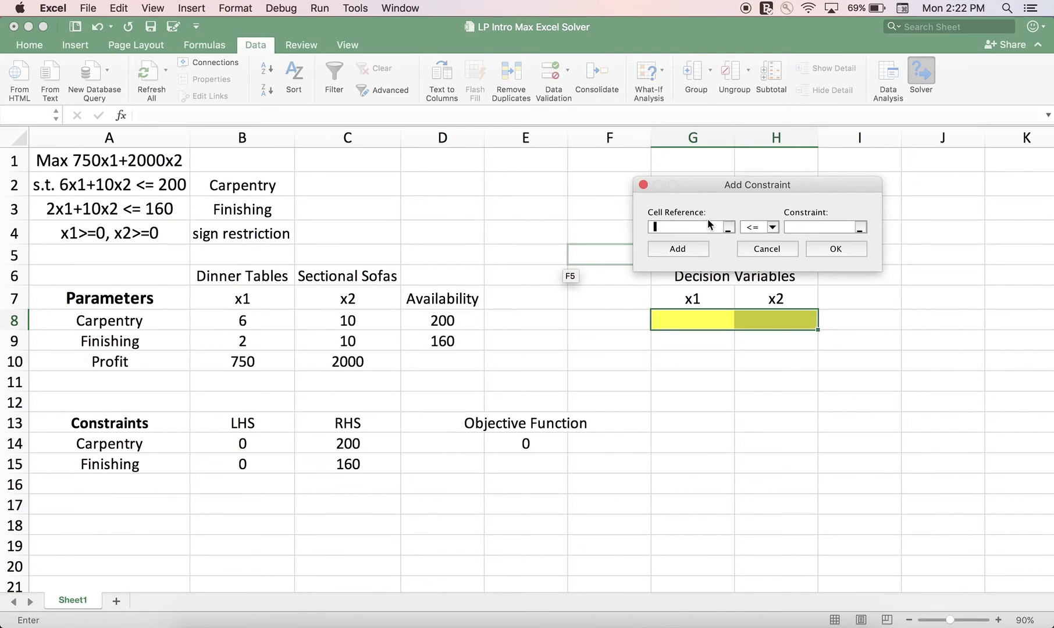
Add an integer constraint on the decision variable cells G8:H8 and return to the Solver parameters.
left_click_drag(711, 184, 474, 152)
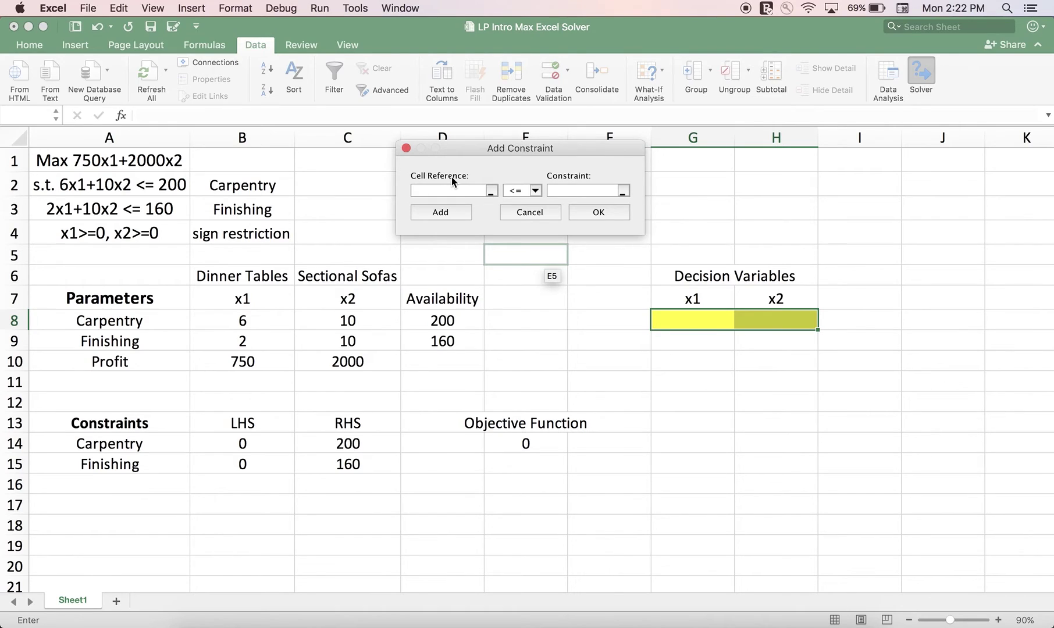
left_click_drag(695, 323, 756, 323)
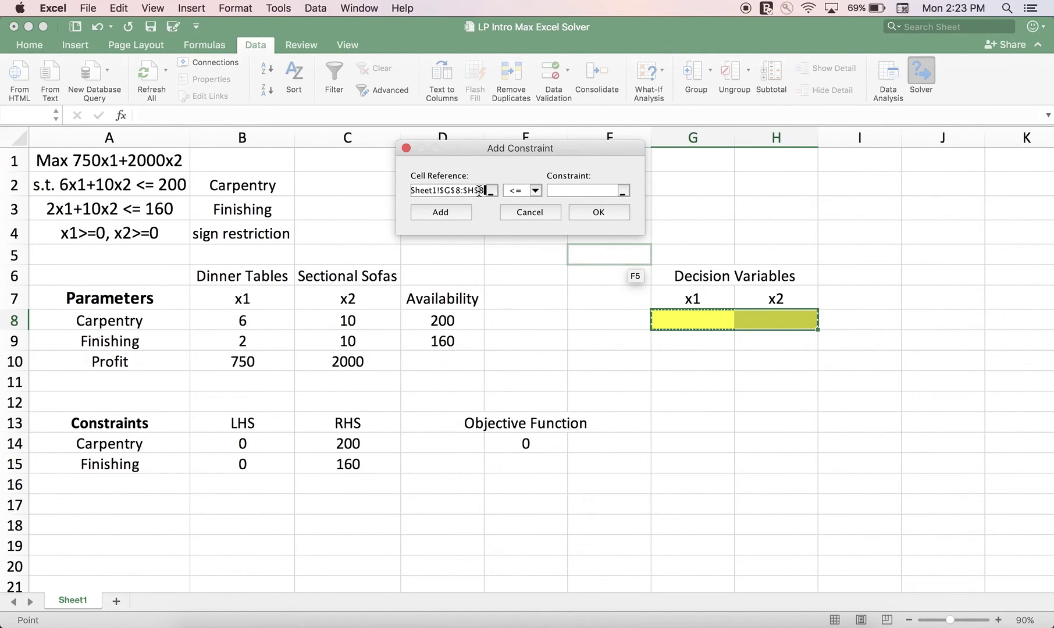
left_click(536, 191)
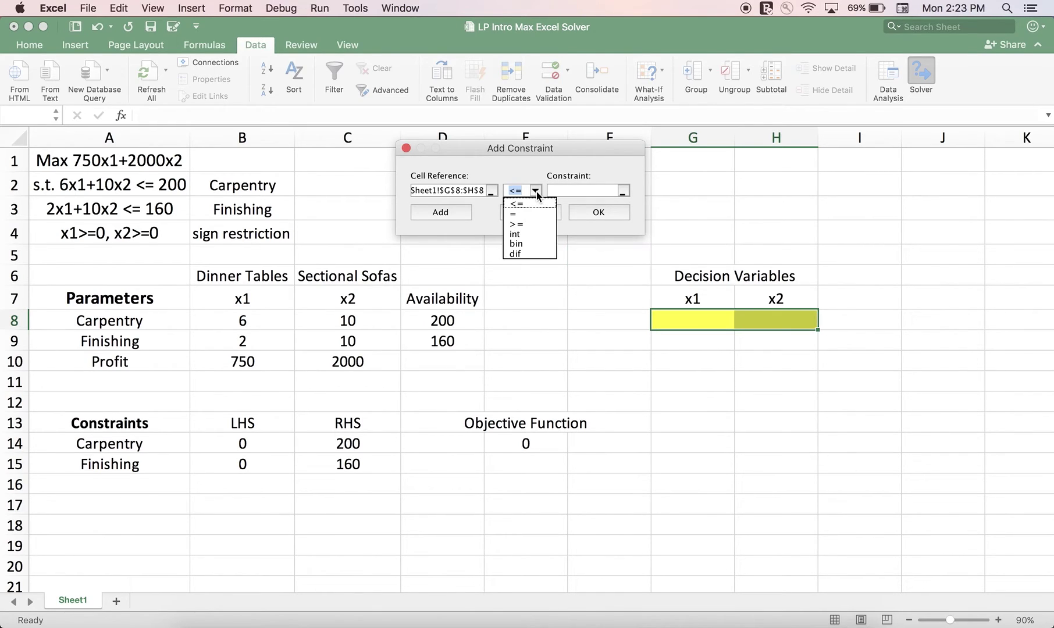
left_click(524, 233)
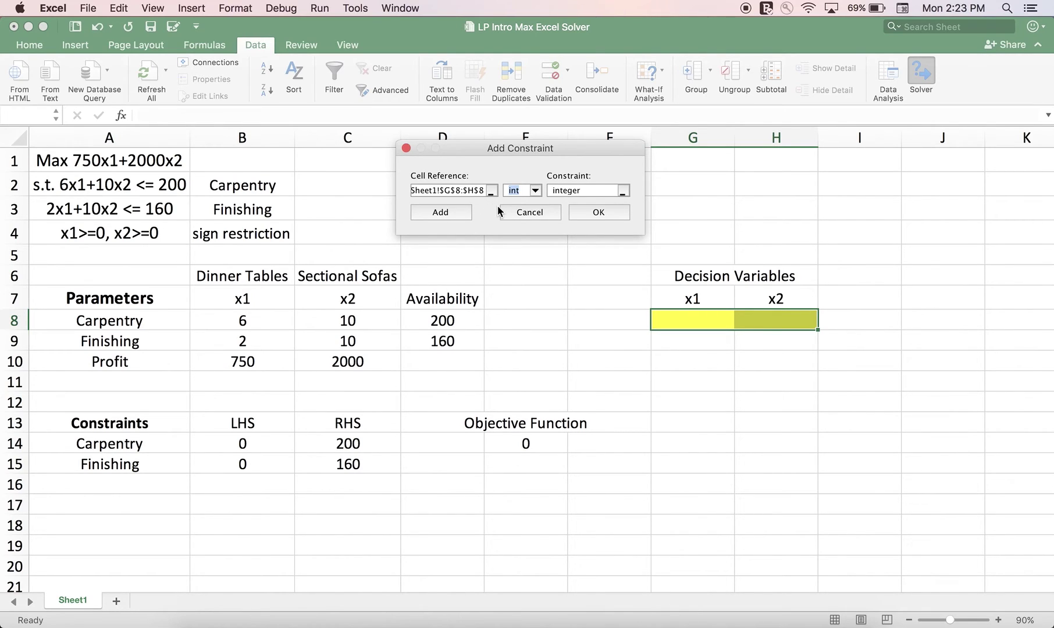
left_click(598, 212)
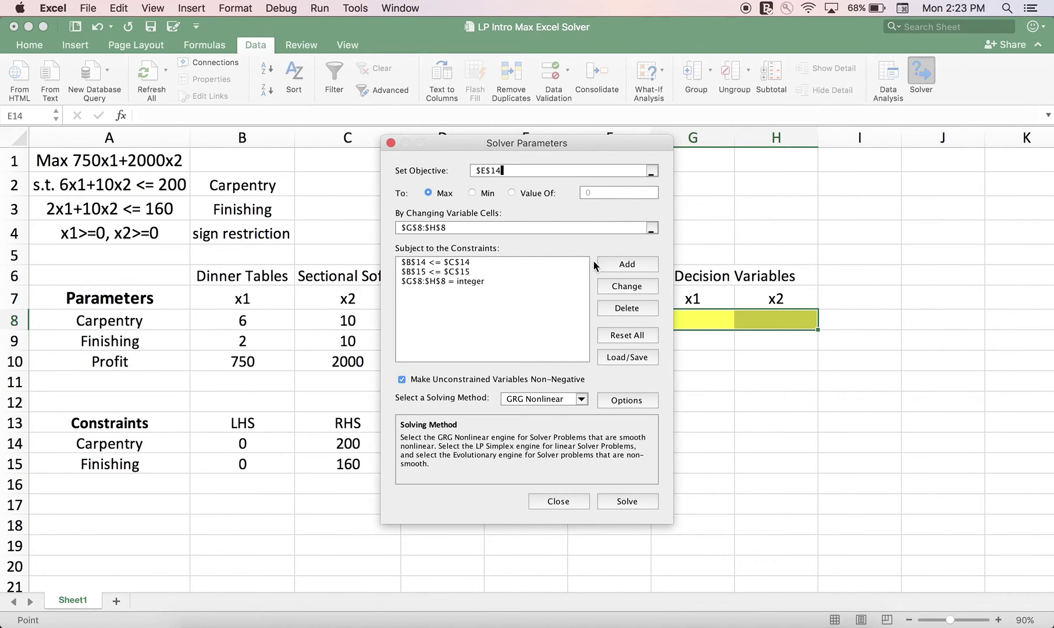
Set the solving method to Simplex LP, solve the model and keep the Solver solution.
left_click(524, 398)
left_click(565, 426)
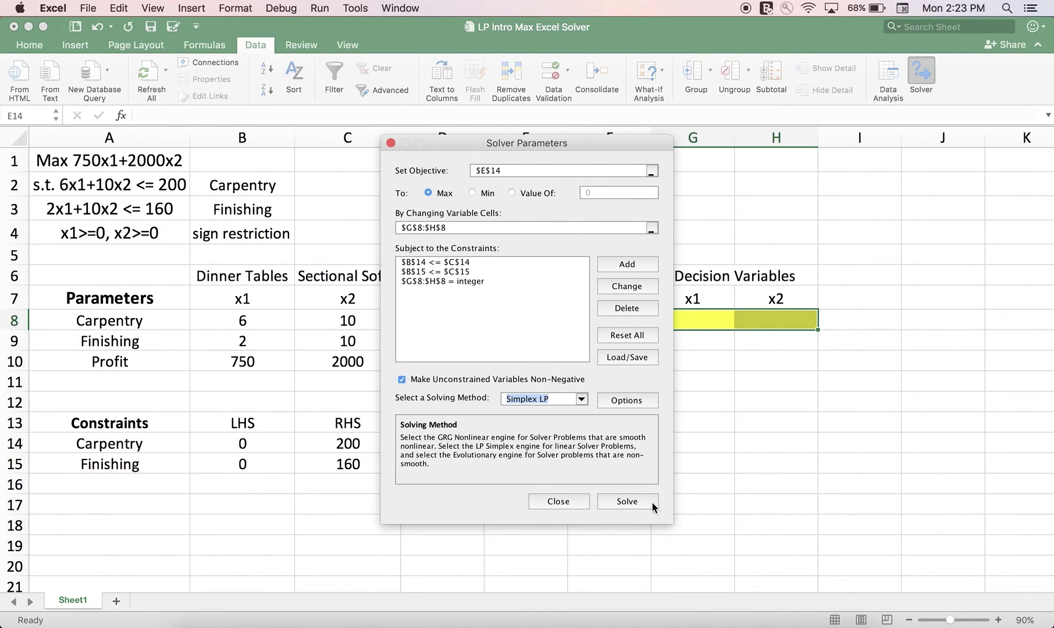
left_click(632, 503)
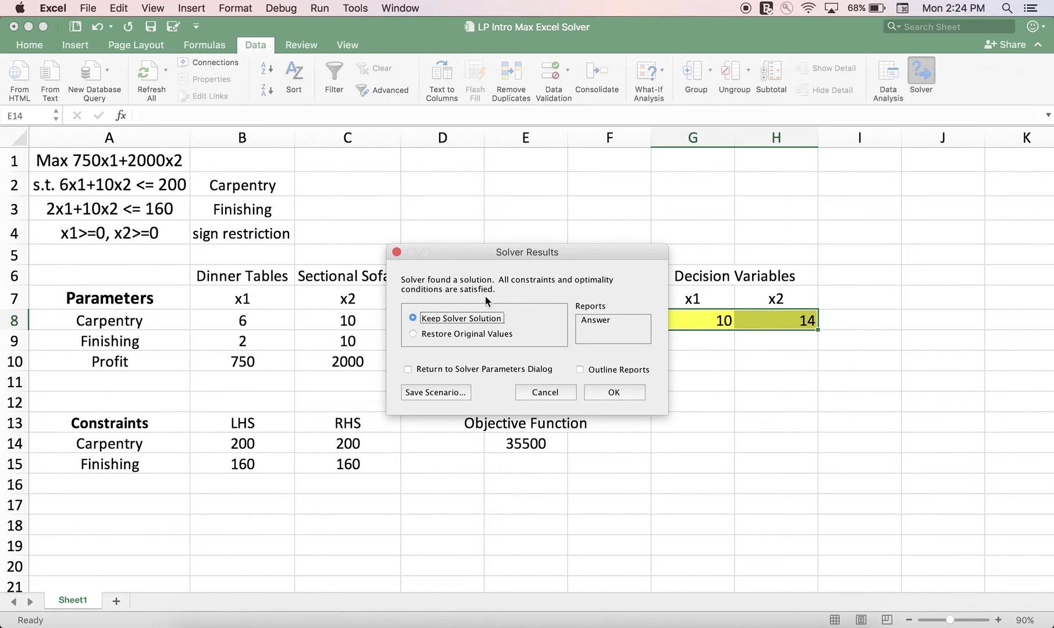
left_click(620, 392)
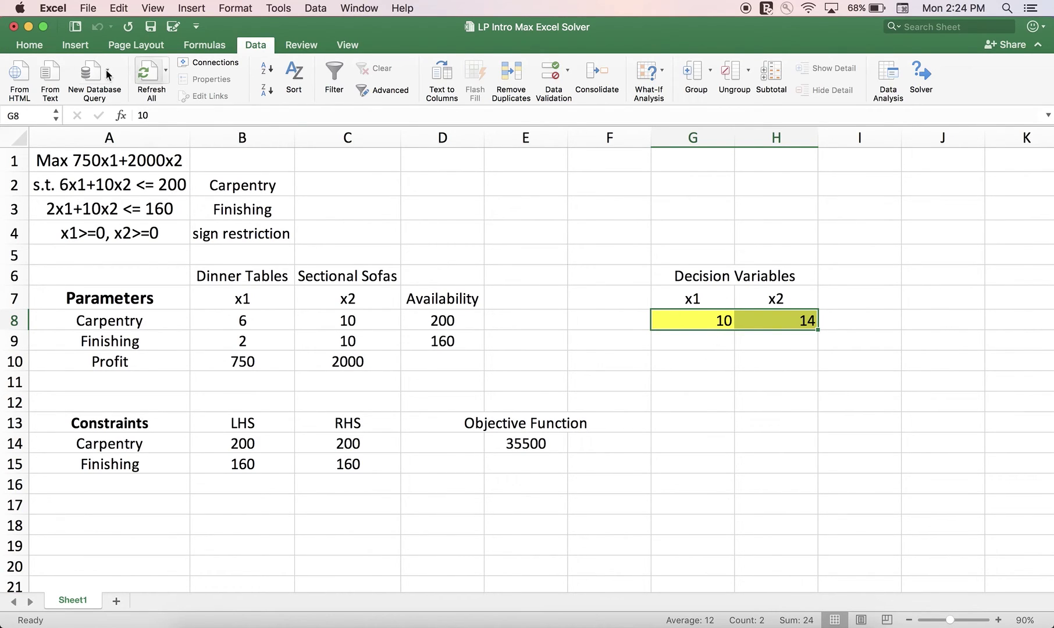
Center the decision variable values in G8:H8 and check the objective function cell E14.
left_click(29, 45)
left_click(314, 89)
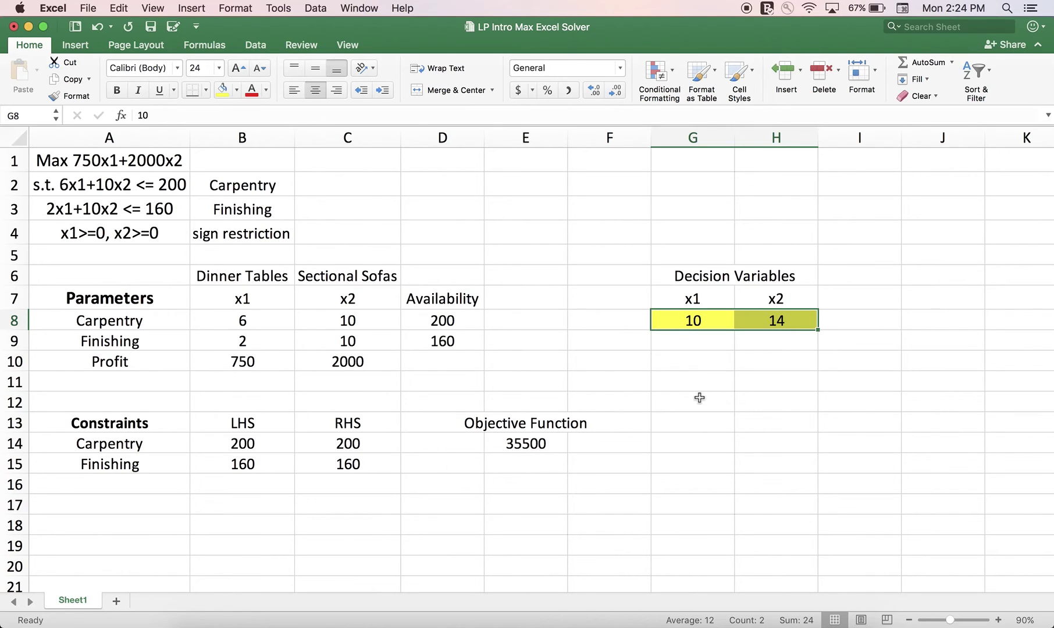
left_click(804, 402)
left_click(782, 327)
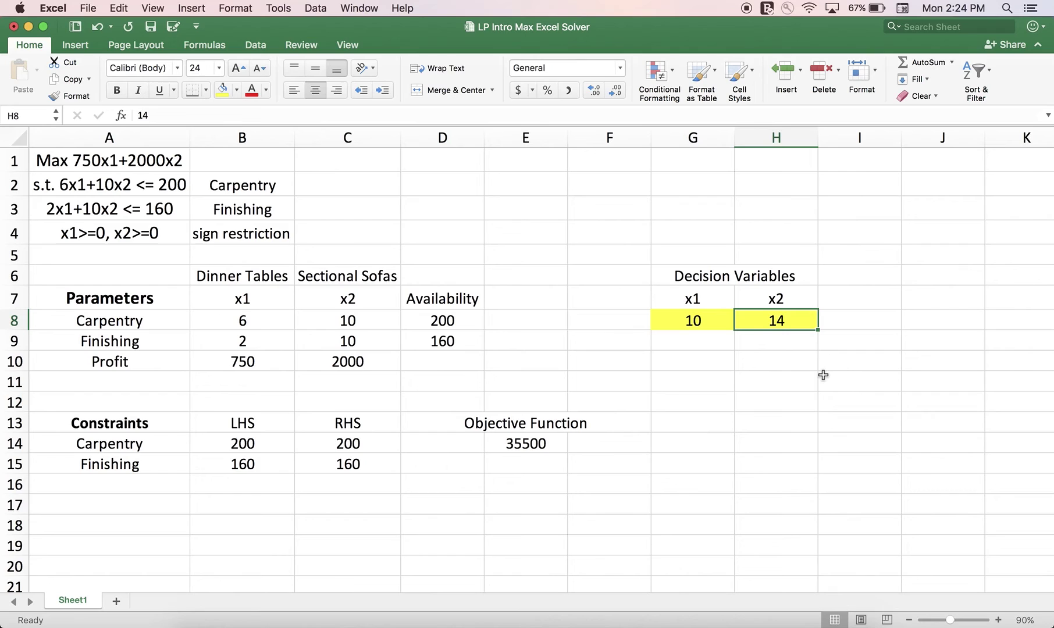
left_click(516, 447)
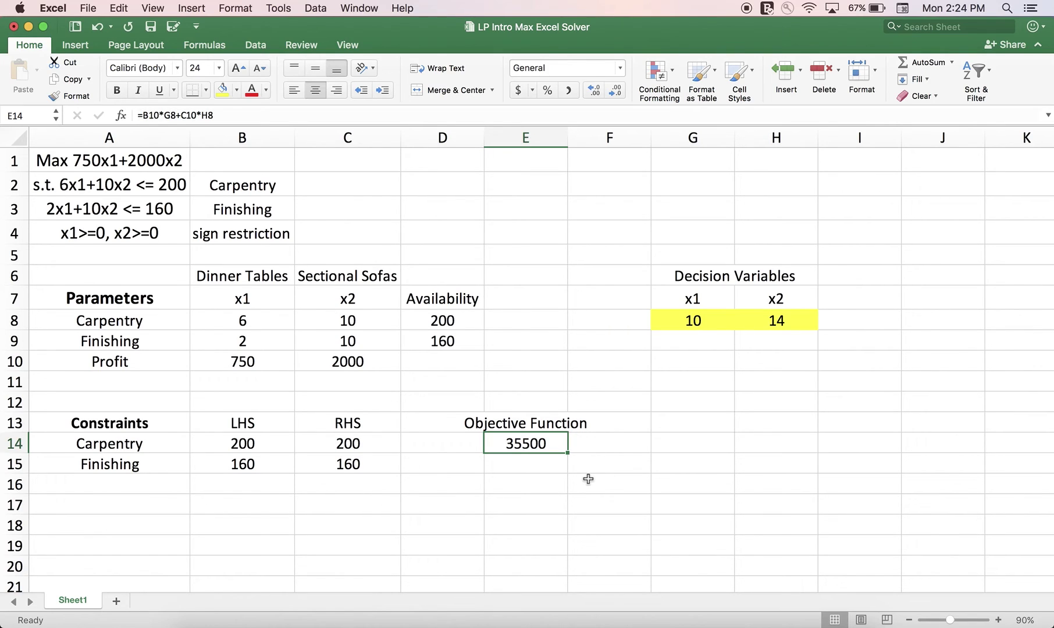
Reopen Solver and delete the integer constraint on G8:H8.
left_click(254, 45)
left_click(920, 78)
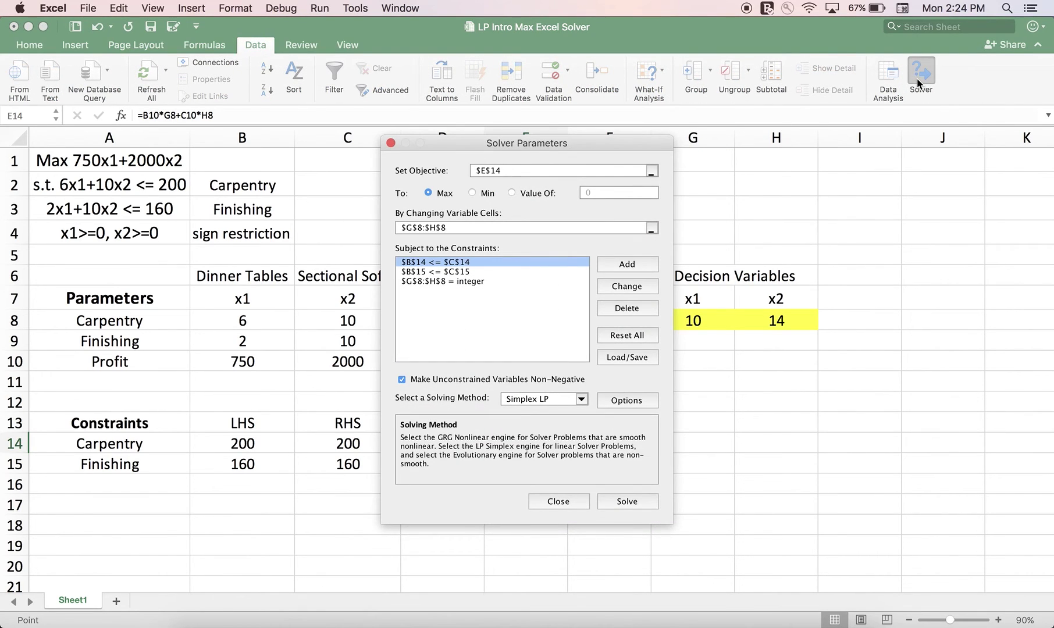
left_click(456, 282)
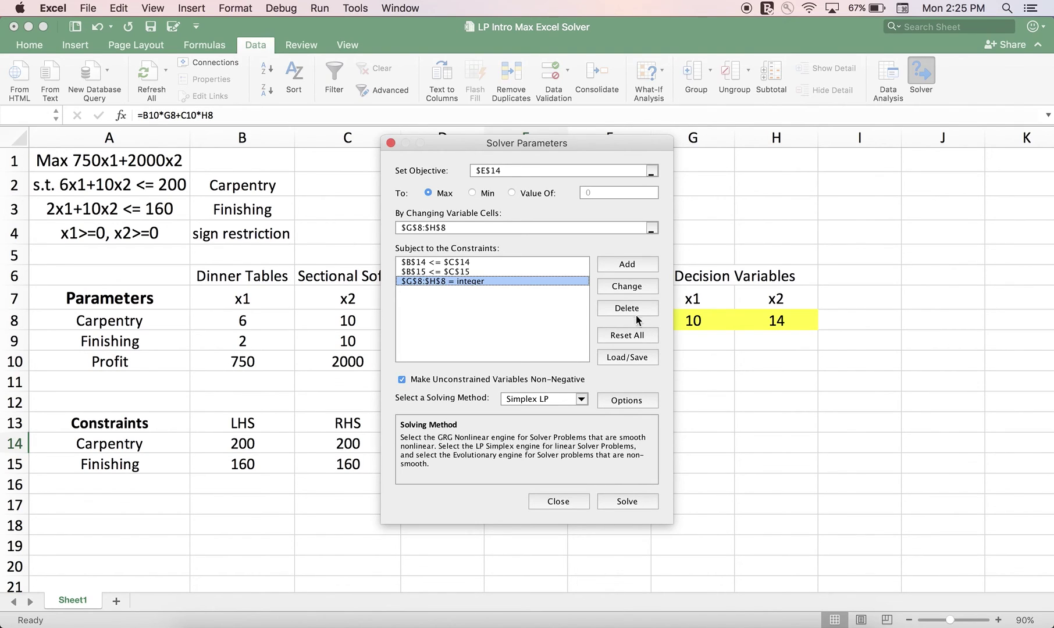
left_click(624, 310)
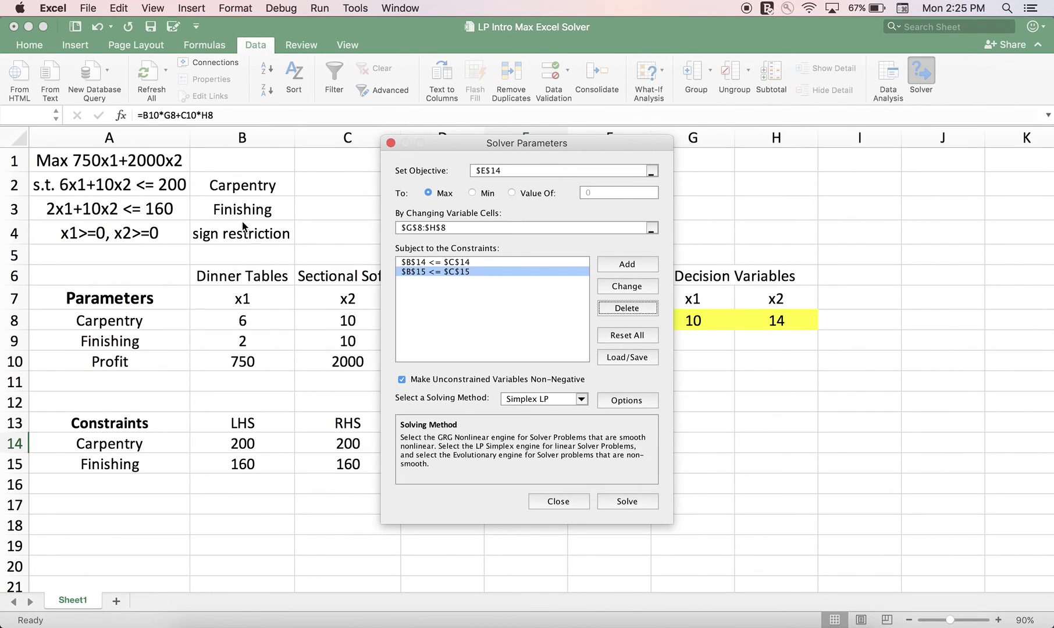
Solve the model again without the integer constraint, keep the solution, and review the Solver parameters once more before closing them.
left_click(620, 502)
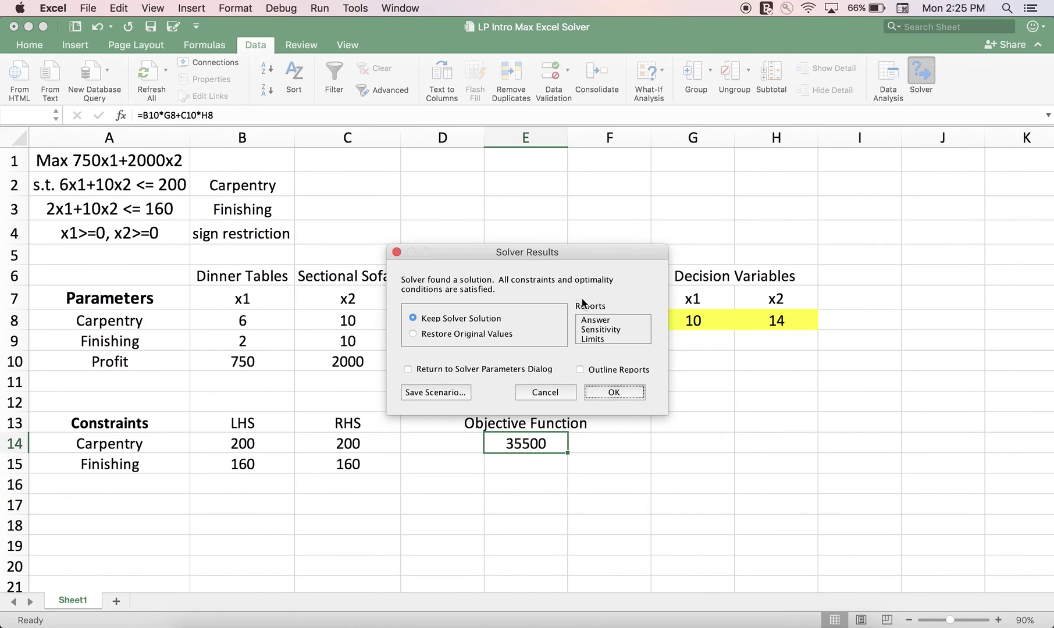
left_click(619, 391)
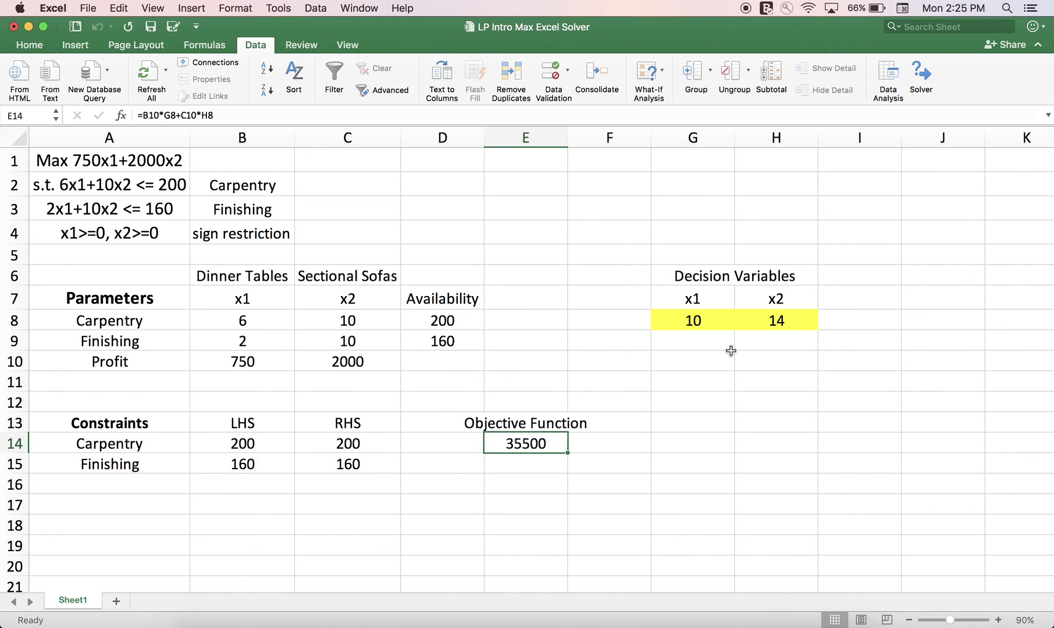
left_click(923, 73)
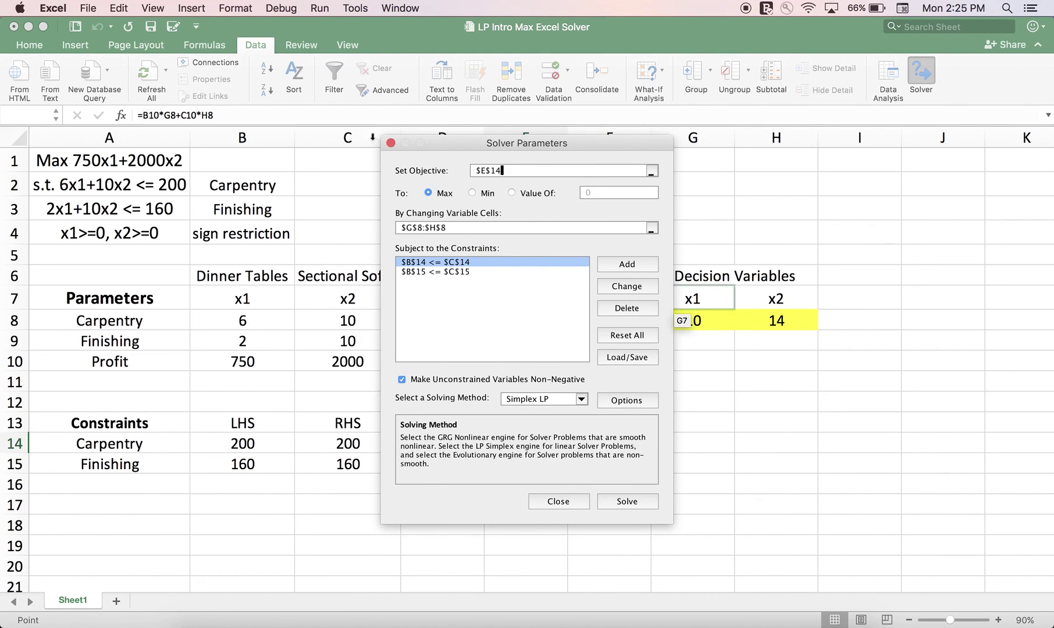
left_click(562, 500)
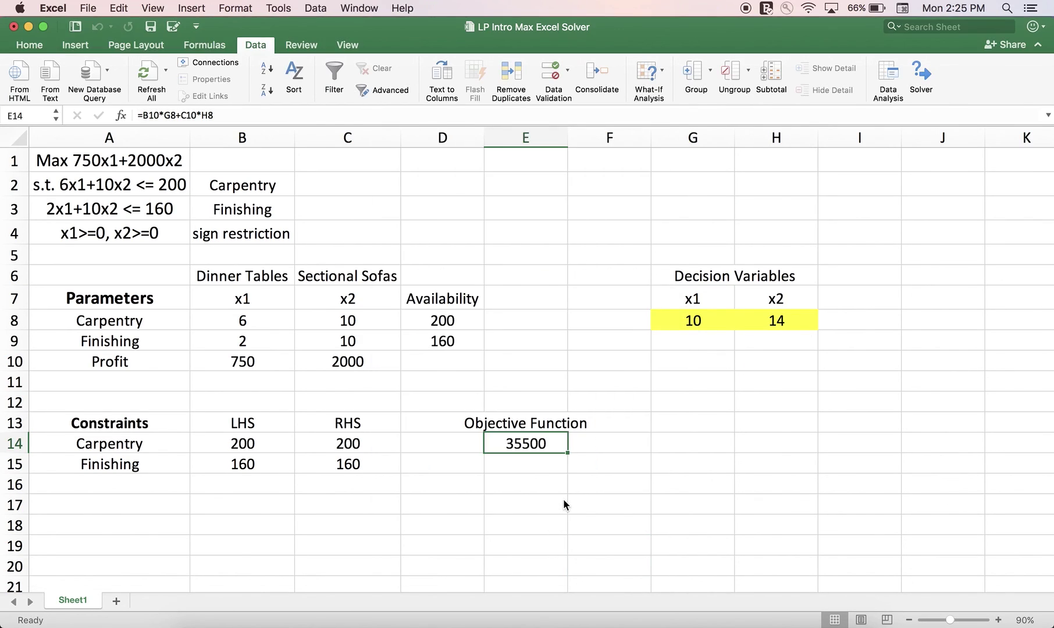